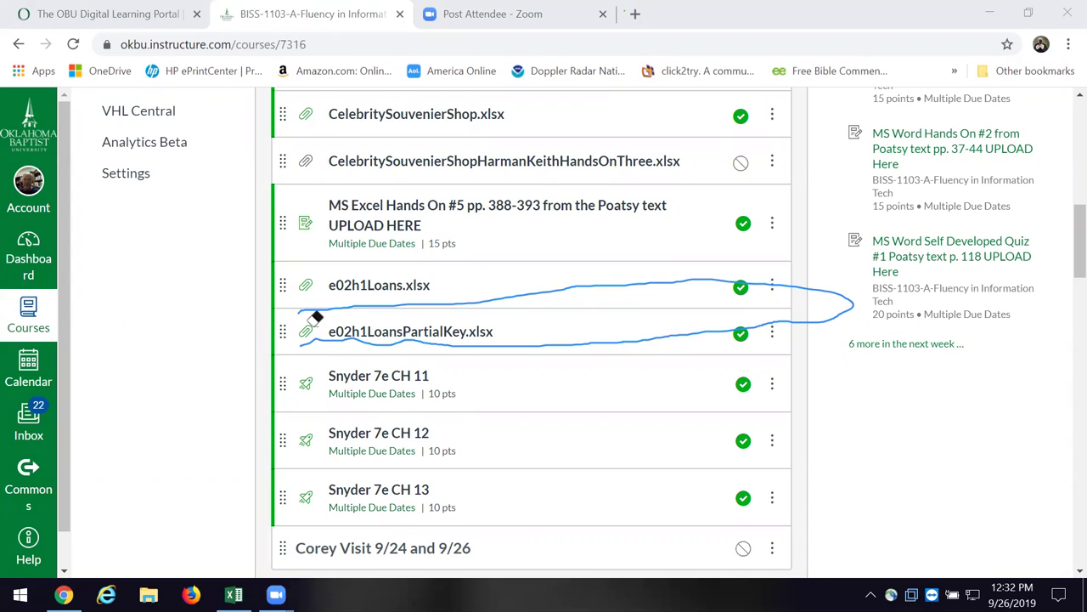
Clear the ink annotation, minimize the course page in the browser and switch to the e02h1LoansPartialKey workbook in Excel.
click(583, 292)
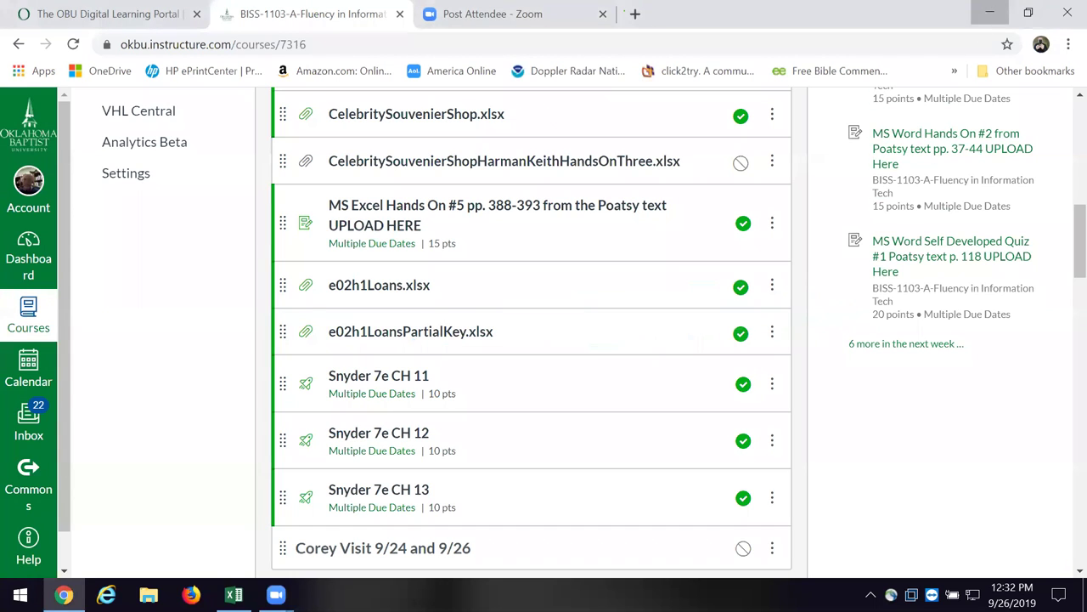
click(990, 12)
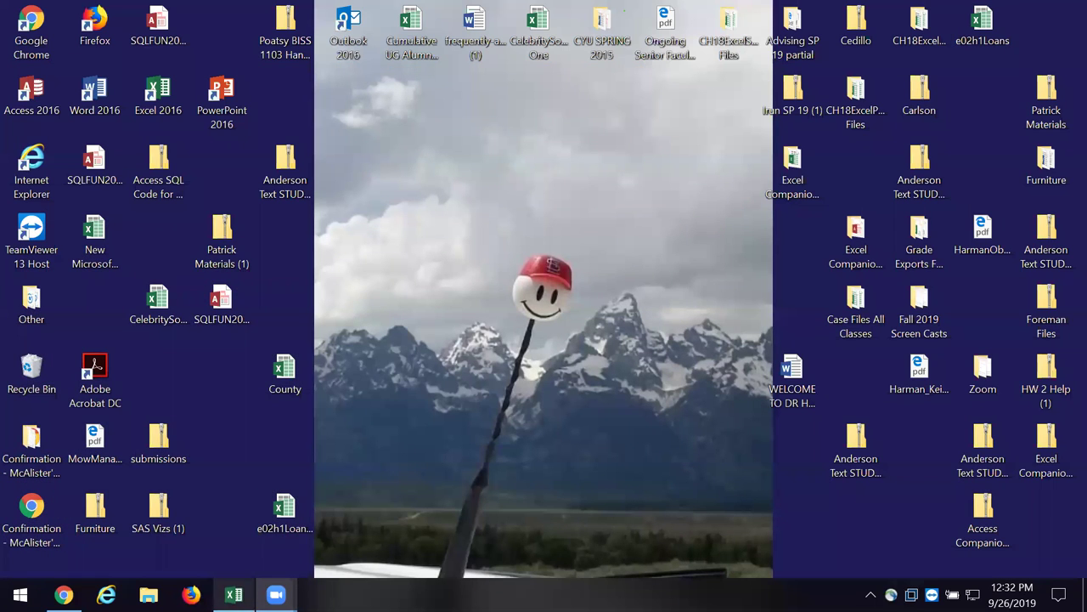
click(233, 594)
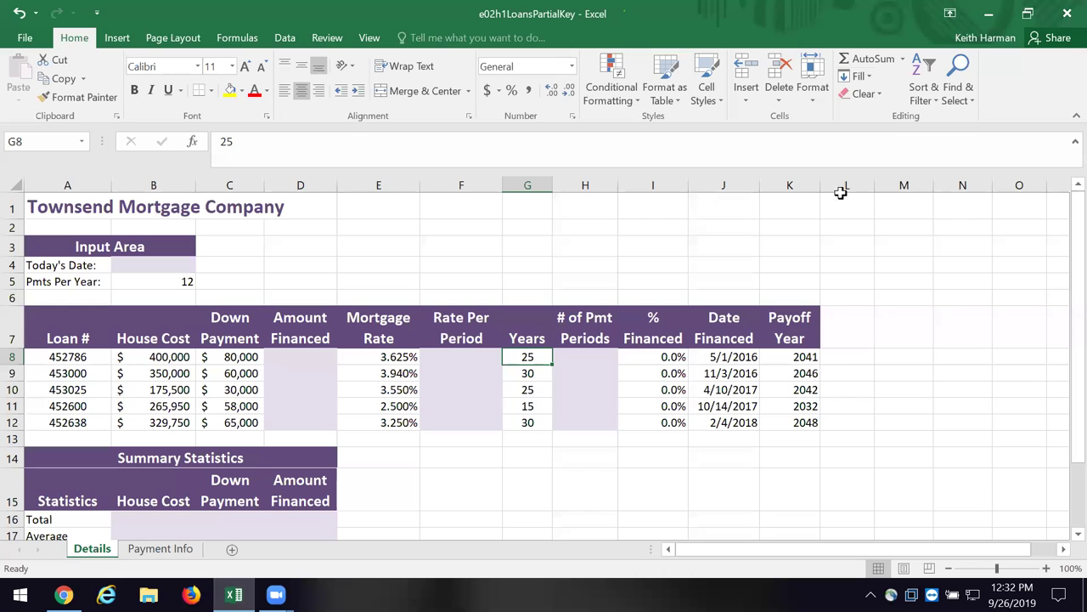
click(990, 18)
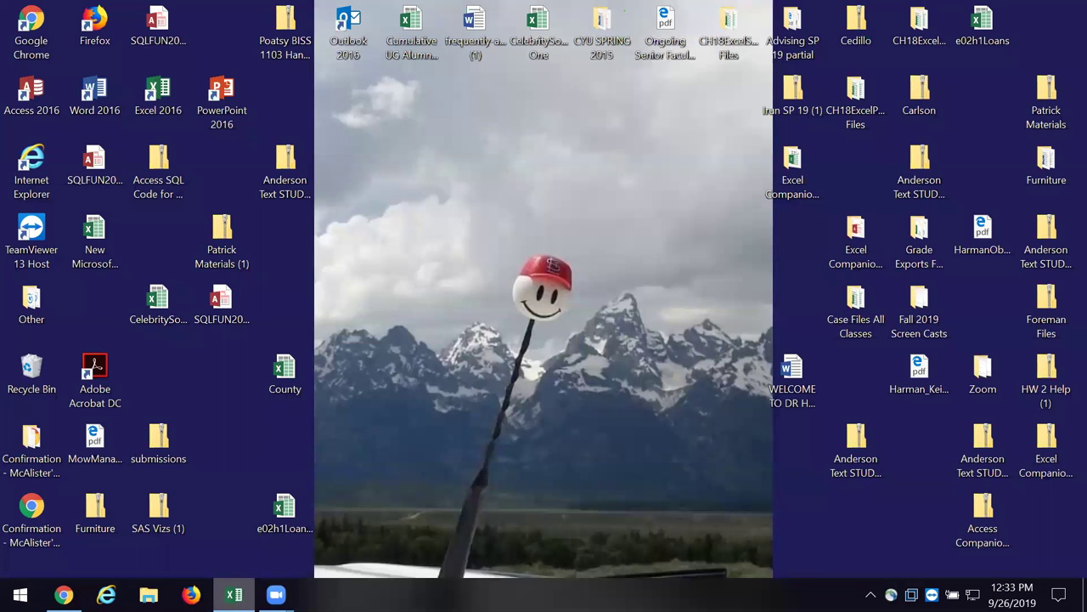
click(234, 594)
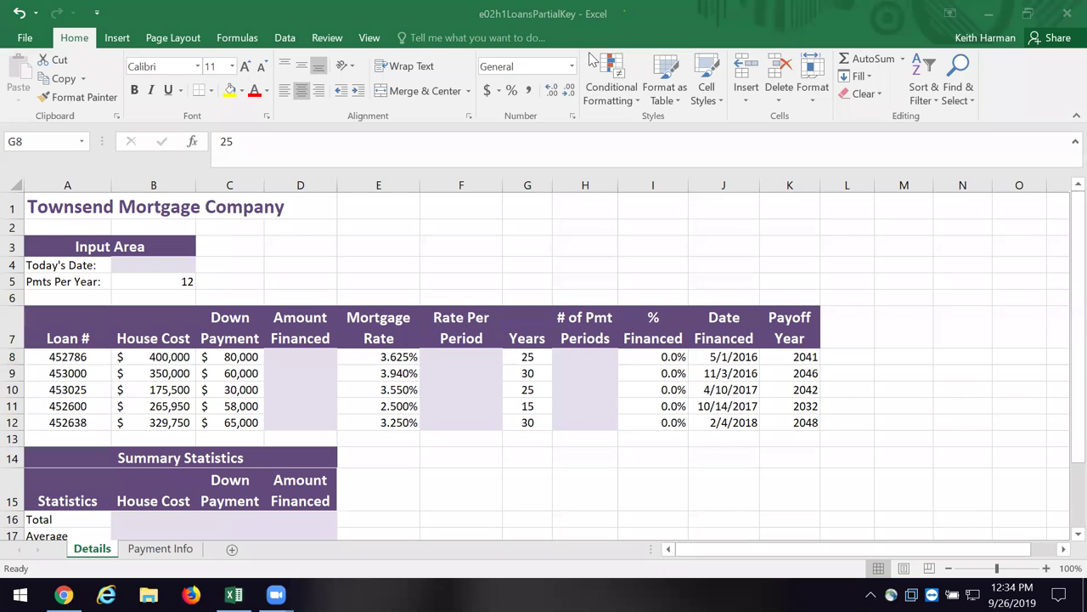
Annotate the blank area above the loan table with the text "pro forma", and clear the annotation.
click(501, 244)
text(pfro)
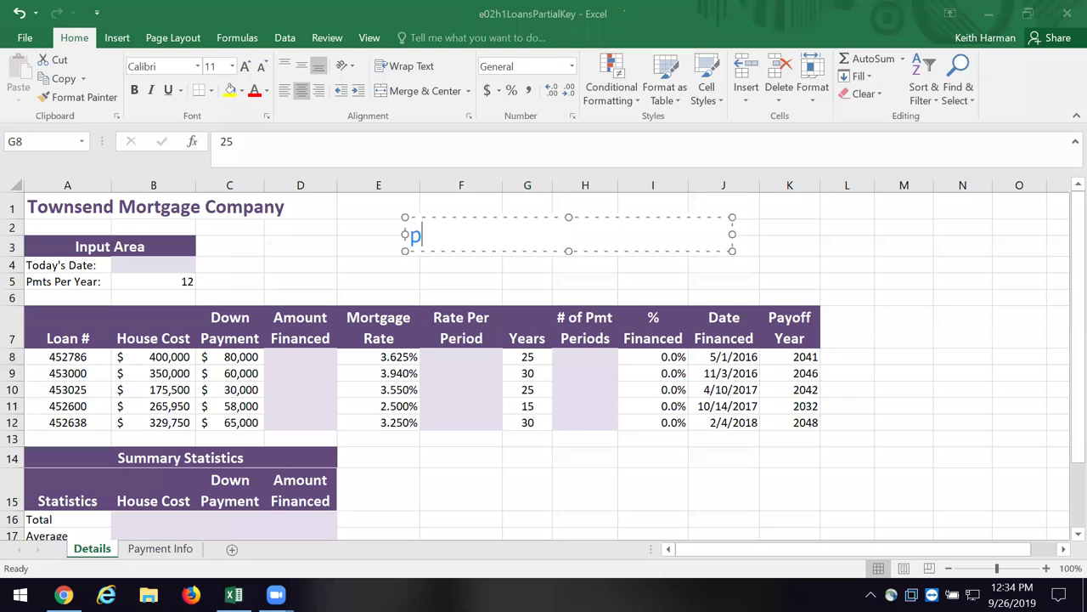
key(BackSpace)
key(BackSpace)
key(BackSpace)
key(BackSpace)
text(ro forma)
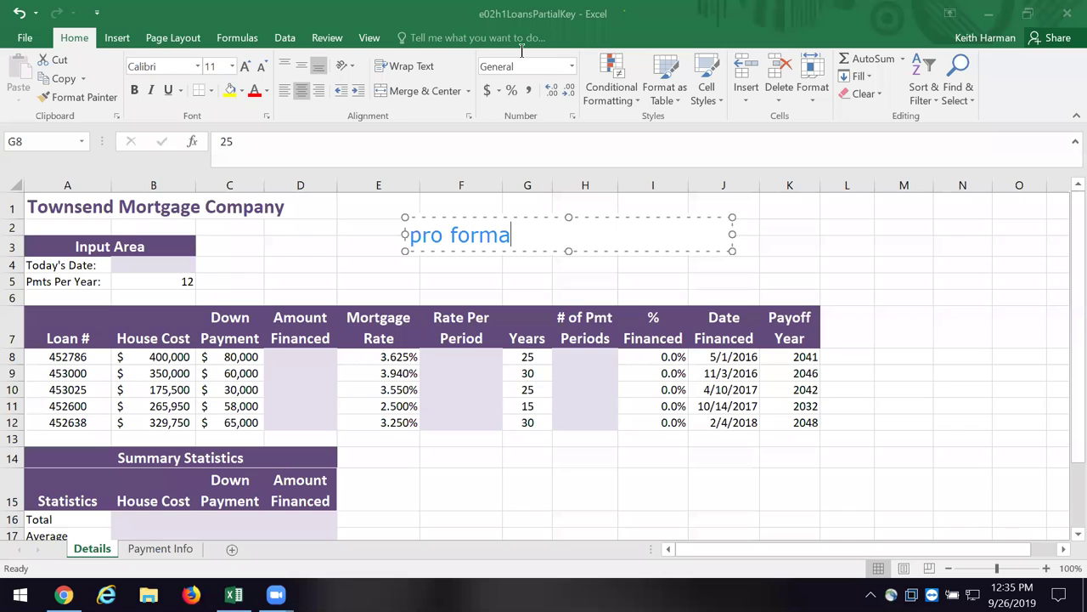
click(514, 231)
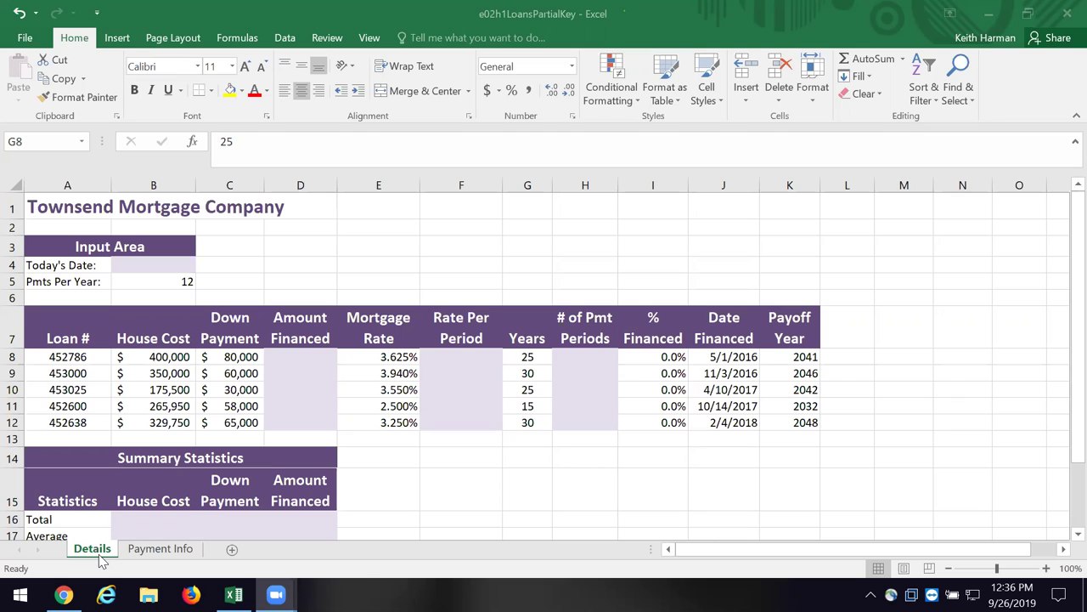
View the Payment Info sheet, return to Details and give the Details sheet tab a dark olive green colour.
click(161, 549)
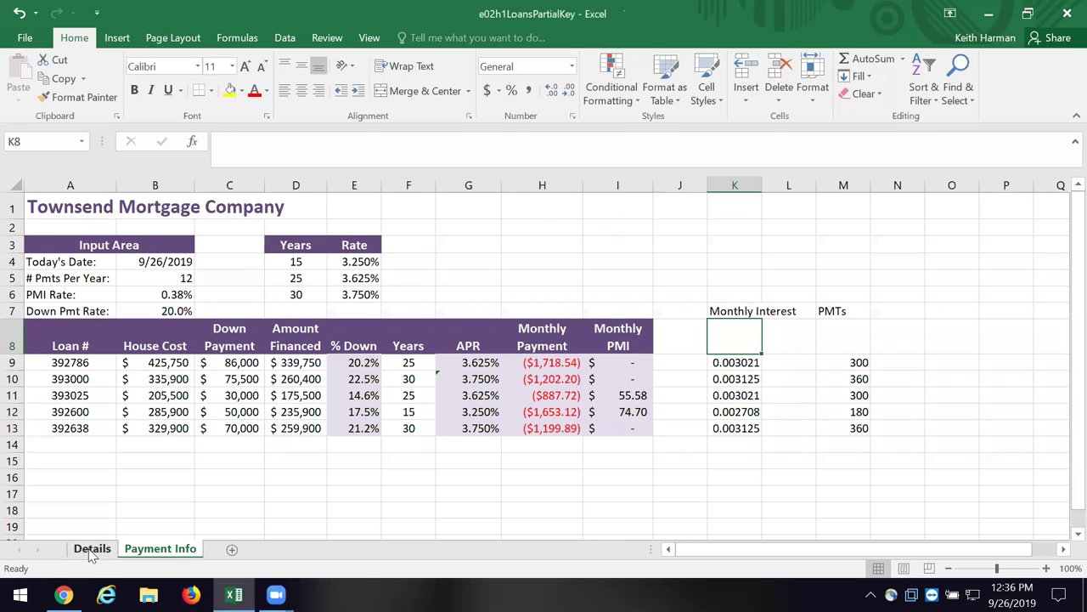
click(92, 549)
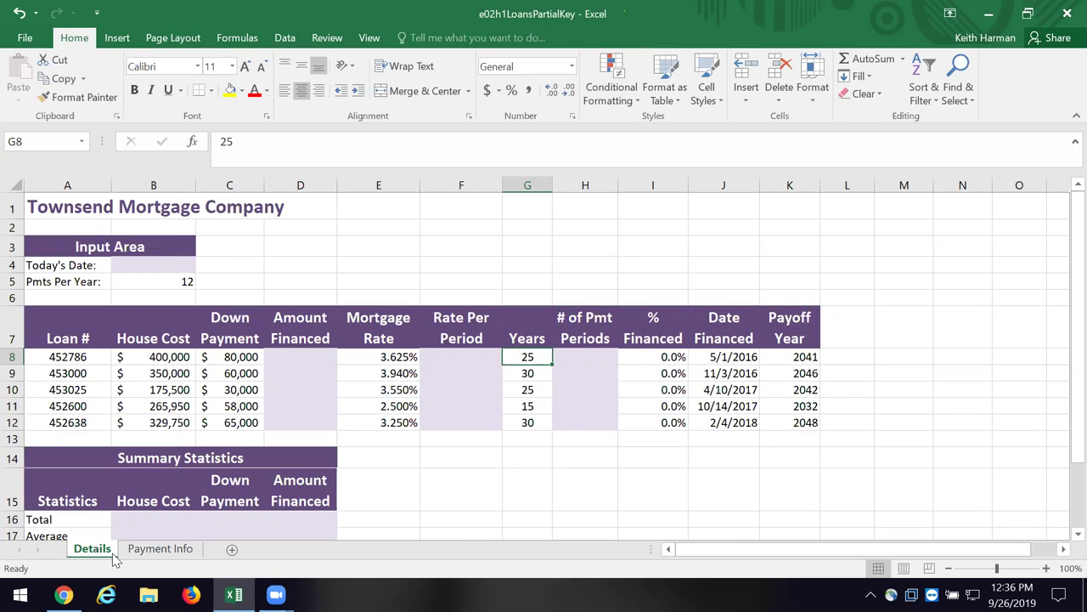
right_click(93, 552)
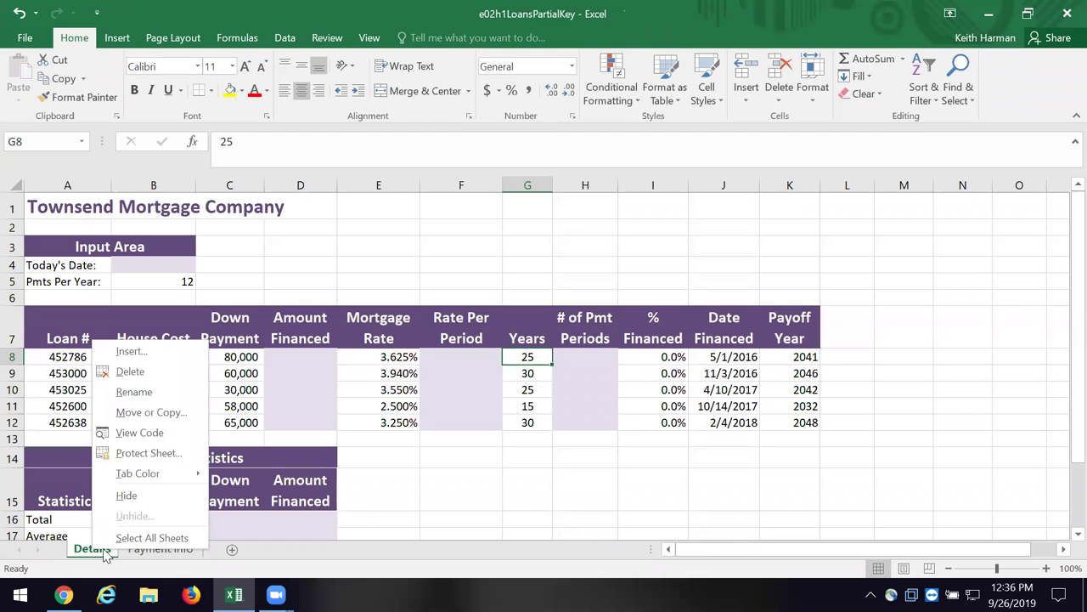
mouse_move(192, 475)
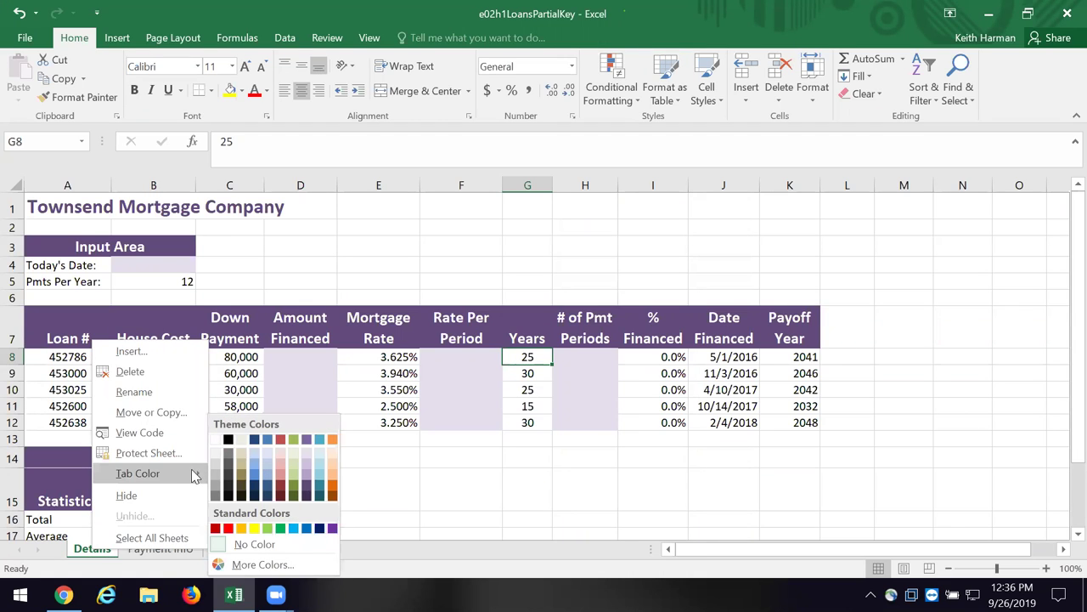
click(294, 491)
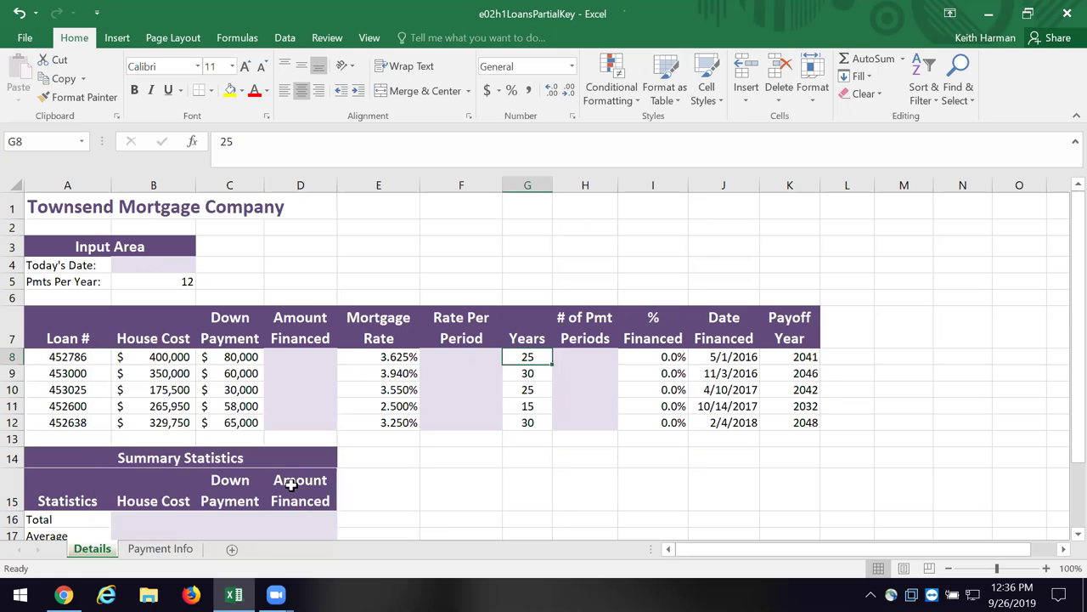
Give the Payment Info sheet tab a standard yellow colour.
click(170, 550)
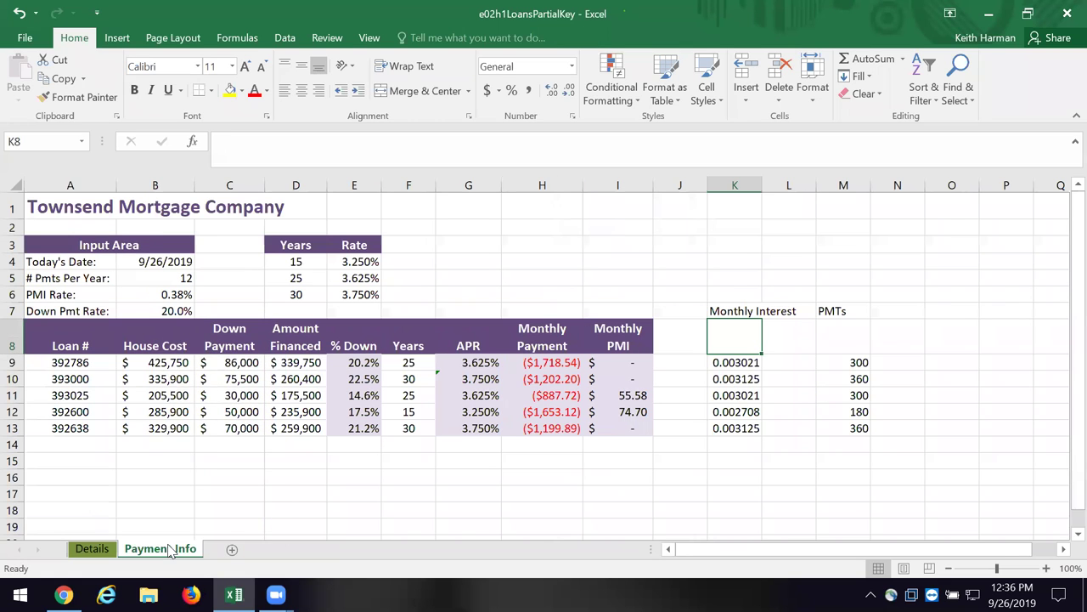
right_click(174, 548)
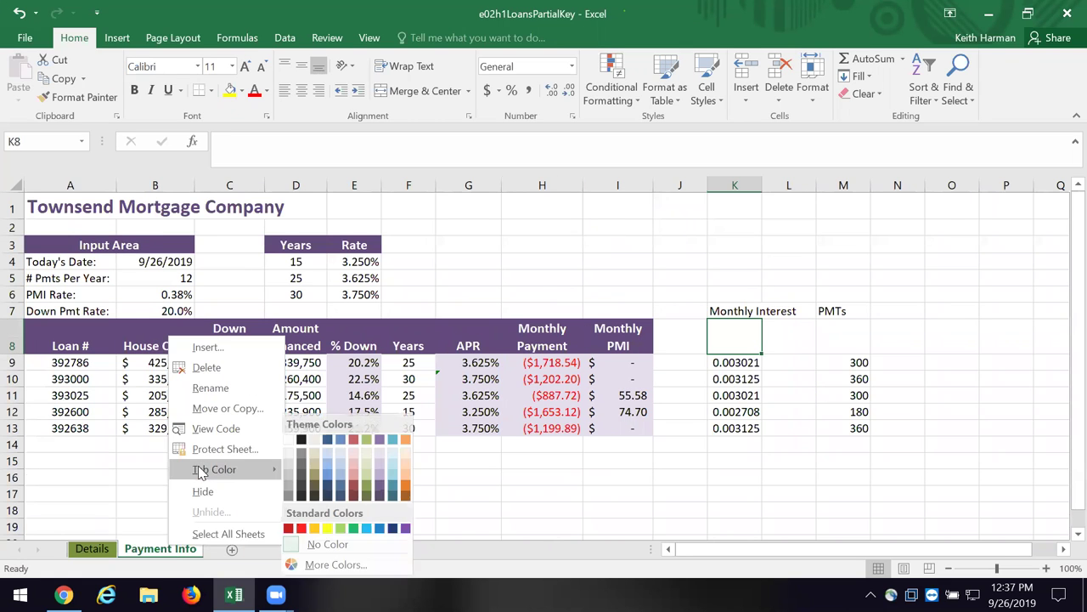
click(321, 527)
click(399, 527)
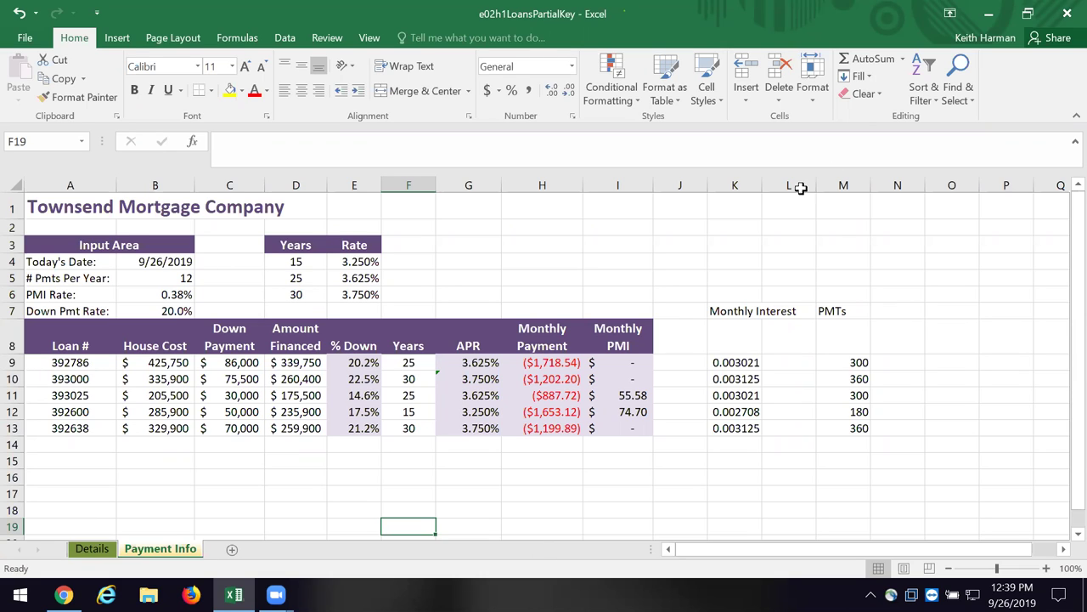
Enter the label "Author" in G1 of the Payment Info sheet and the author's full name in H1.
click(491, 202)
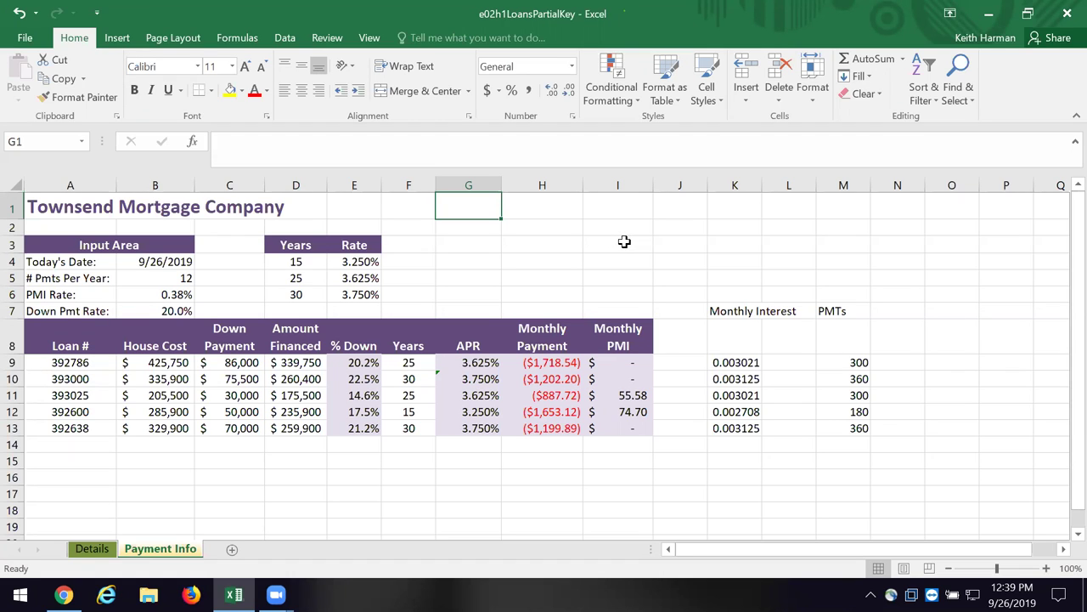
text(Author)
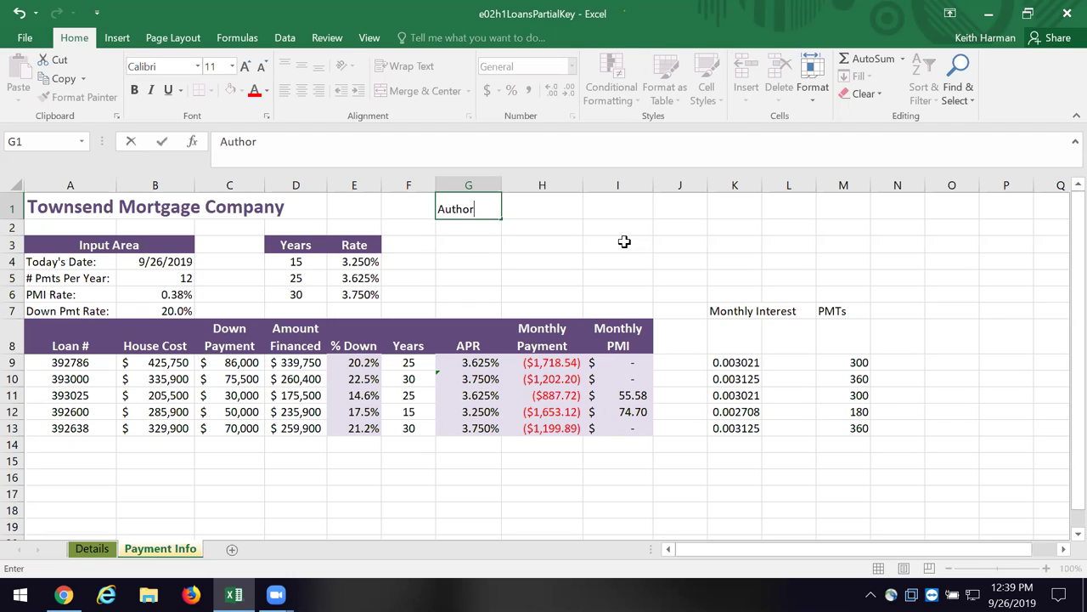
click(560, 212)
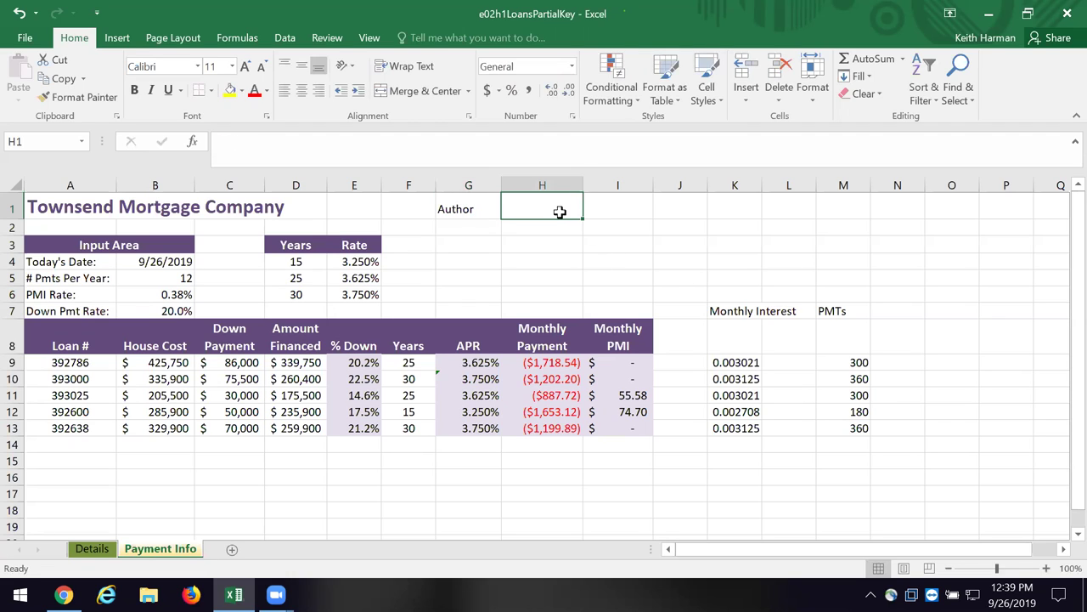
text(Keith)
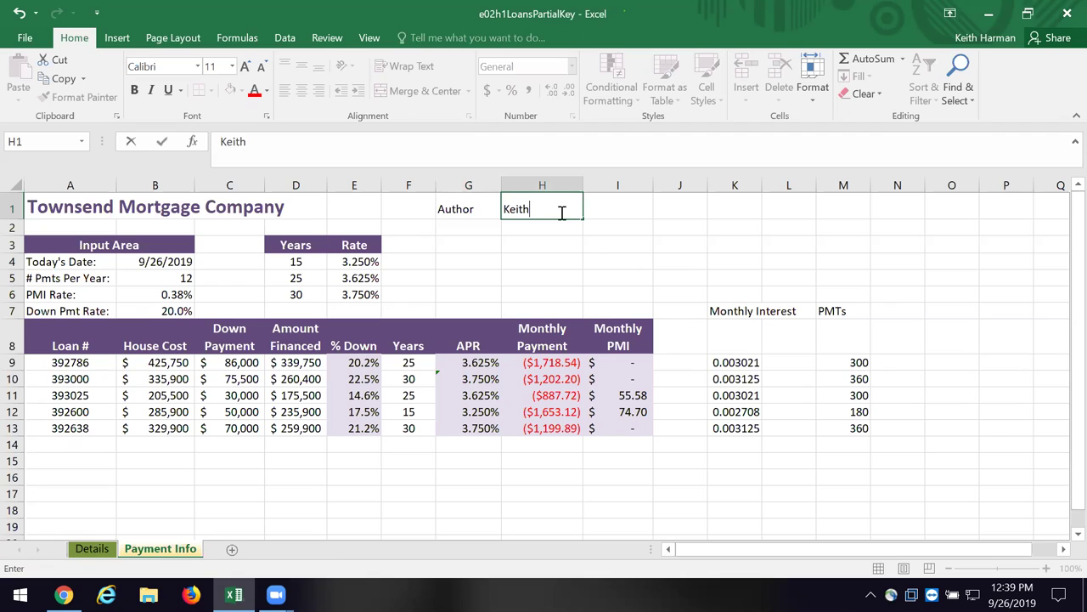
text( Harman)
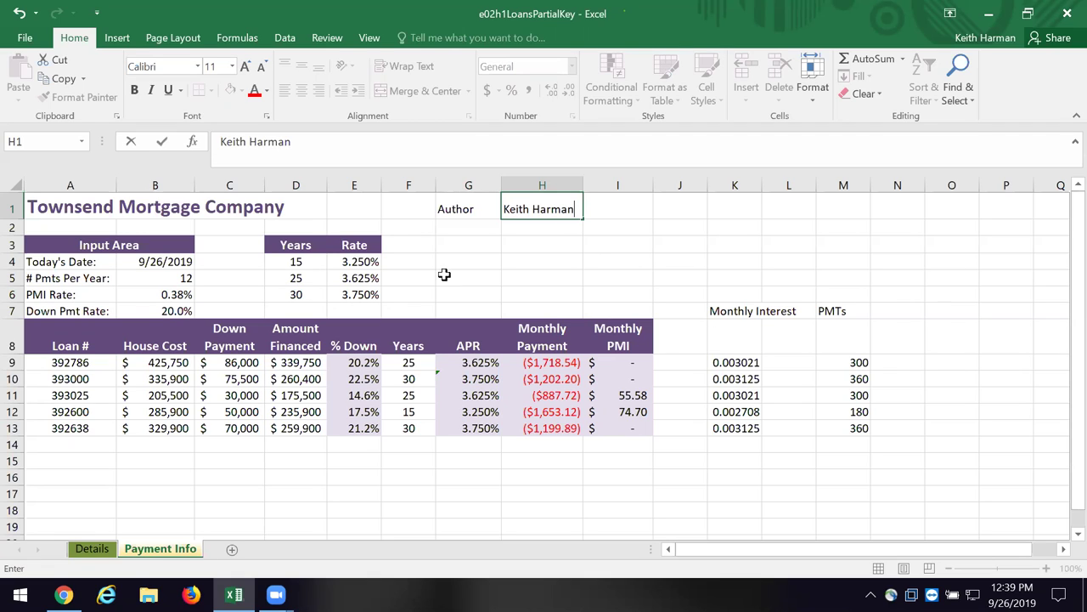
Enter the label "Macros" in G2 and "None" in H2.
click(459, 230)
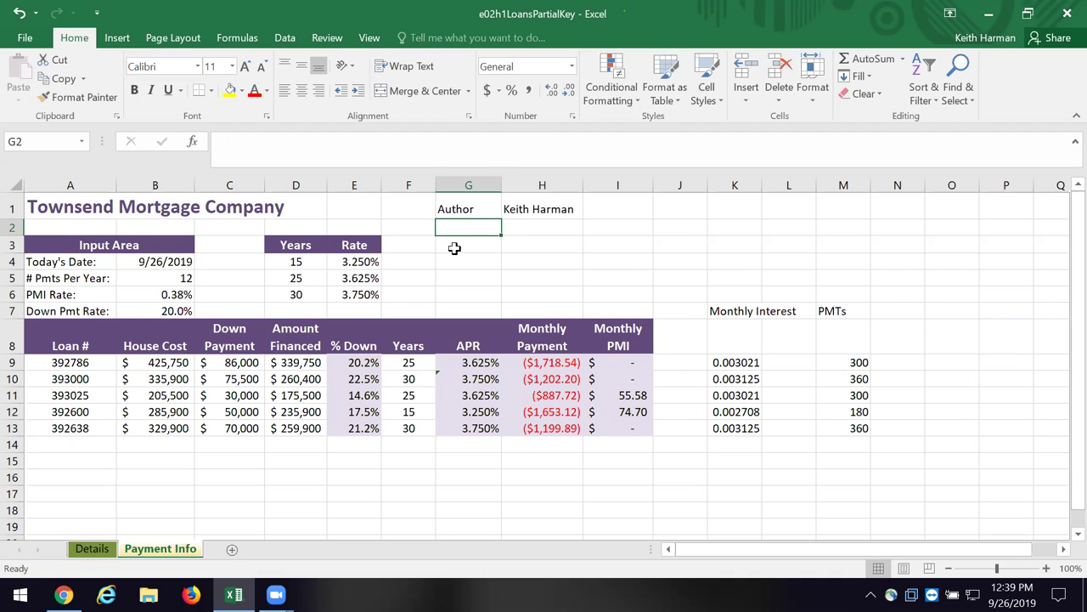
text(Macros)
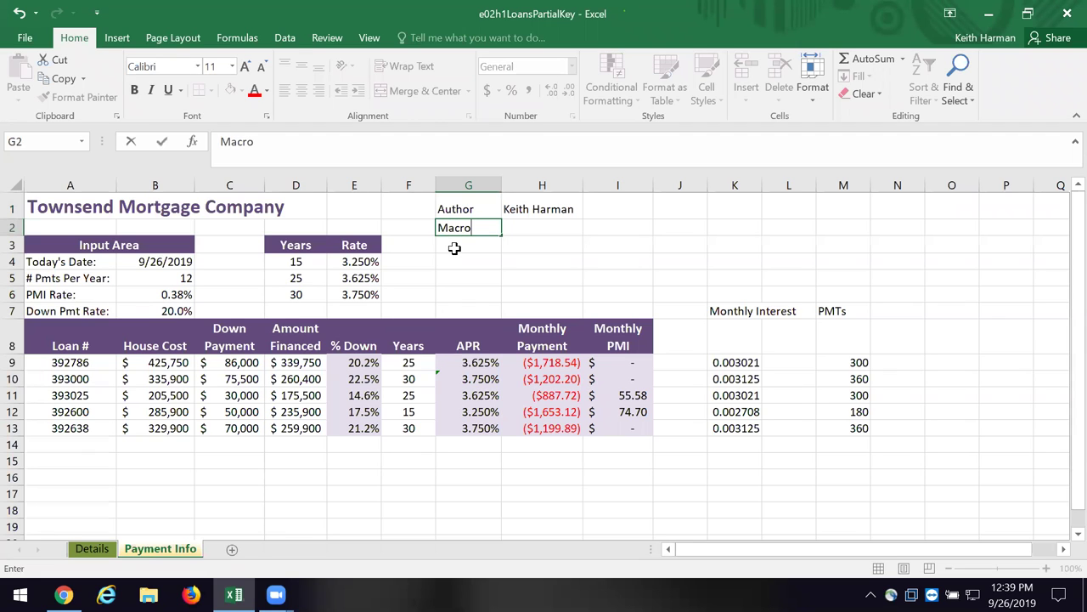
click(559, 219)
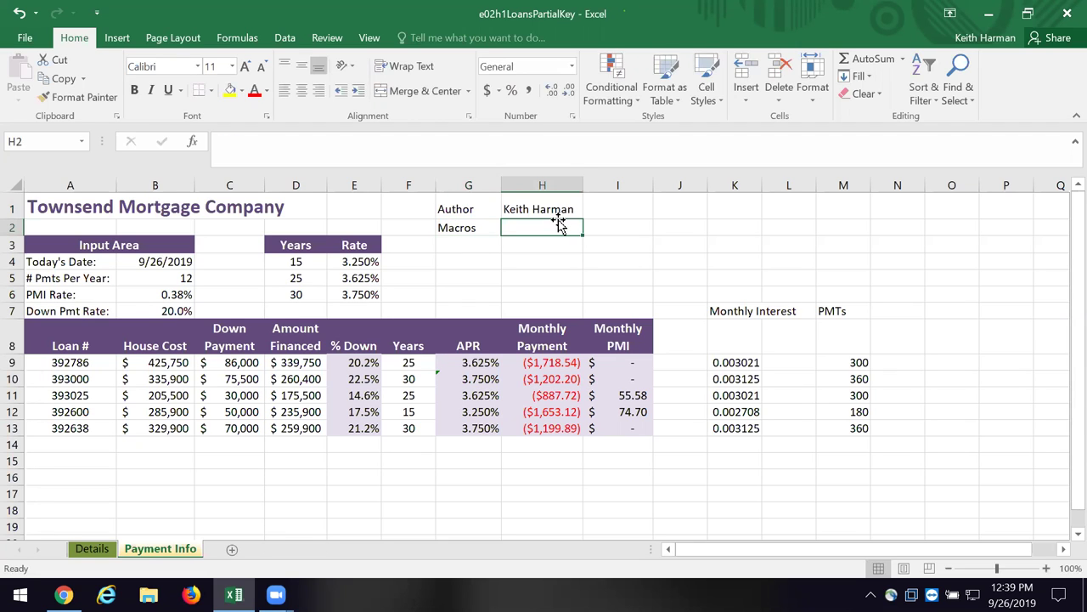
text(None)
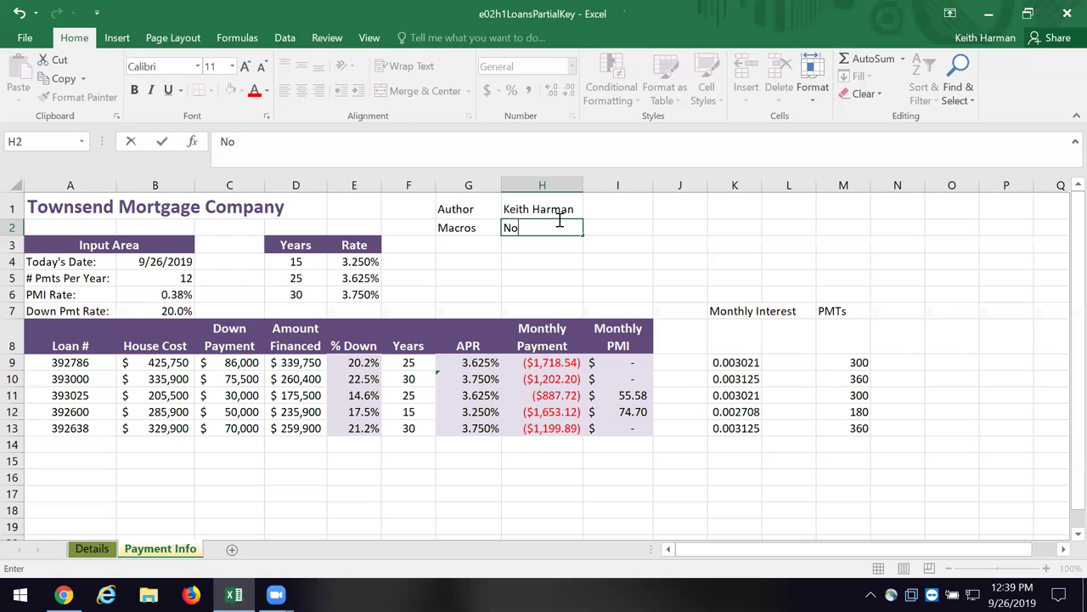
click(466, 247)
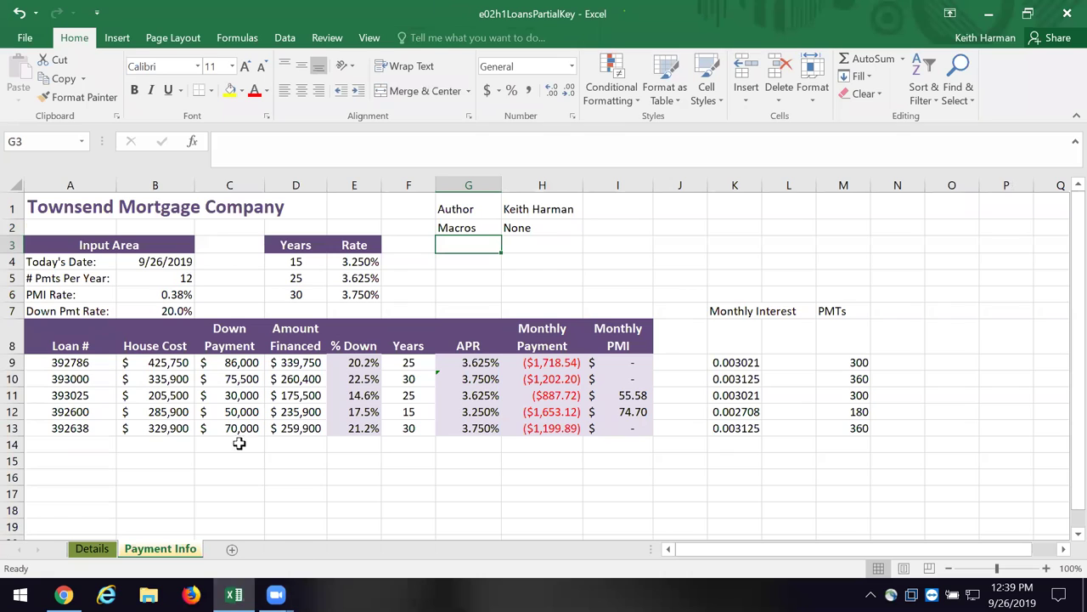
Examine the date formula in B4, the PMI rate in B6 and the Years and Rate lookup table in D3:E6.
click(164, 261)
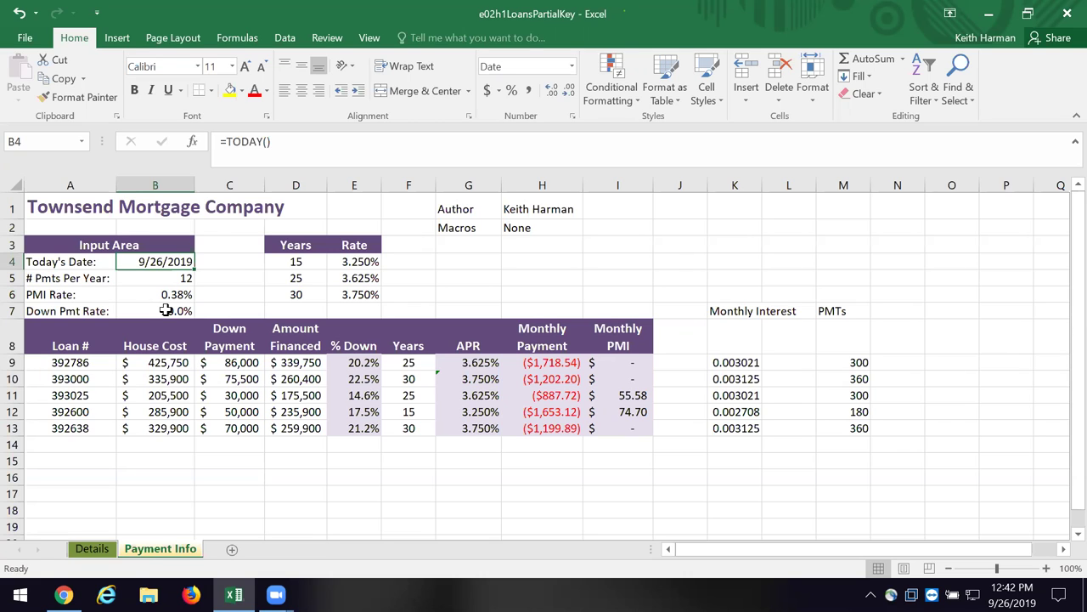
click(153, 294)
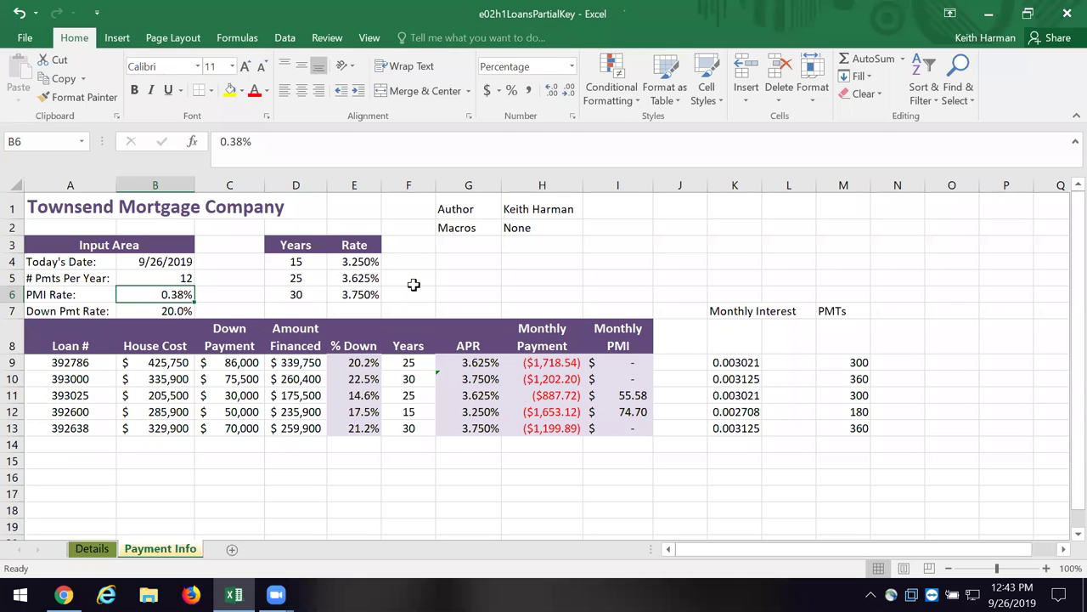
click(293, 248)
drag(315, 249, 356, 293)
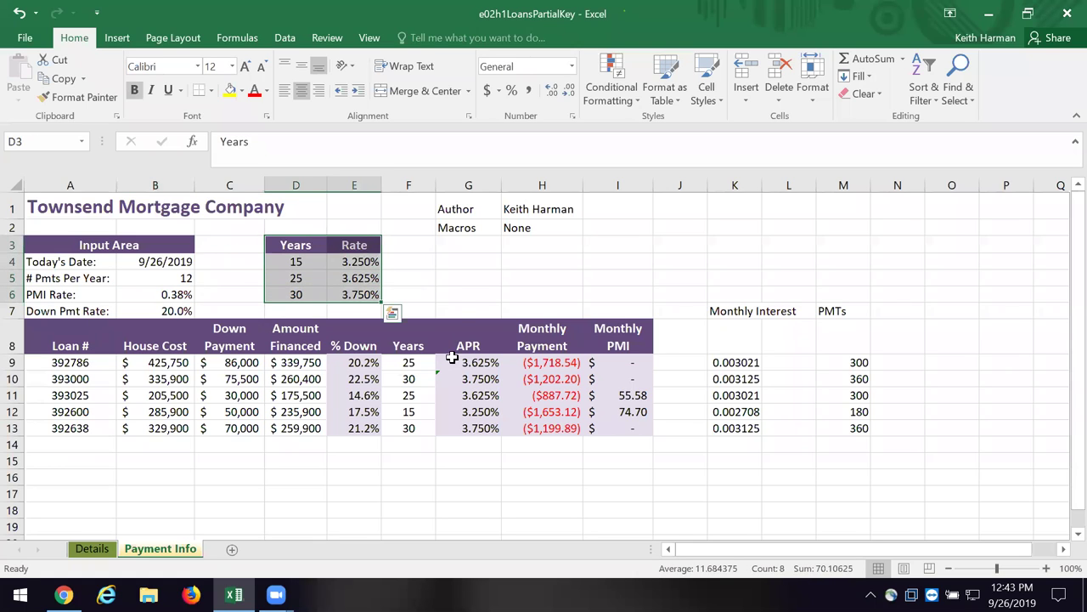
click(463, 290)
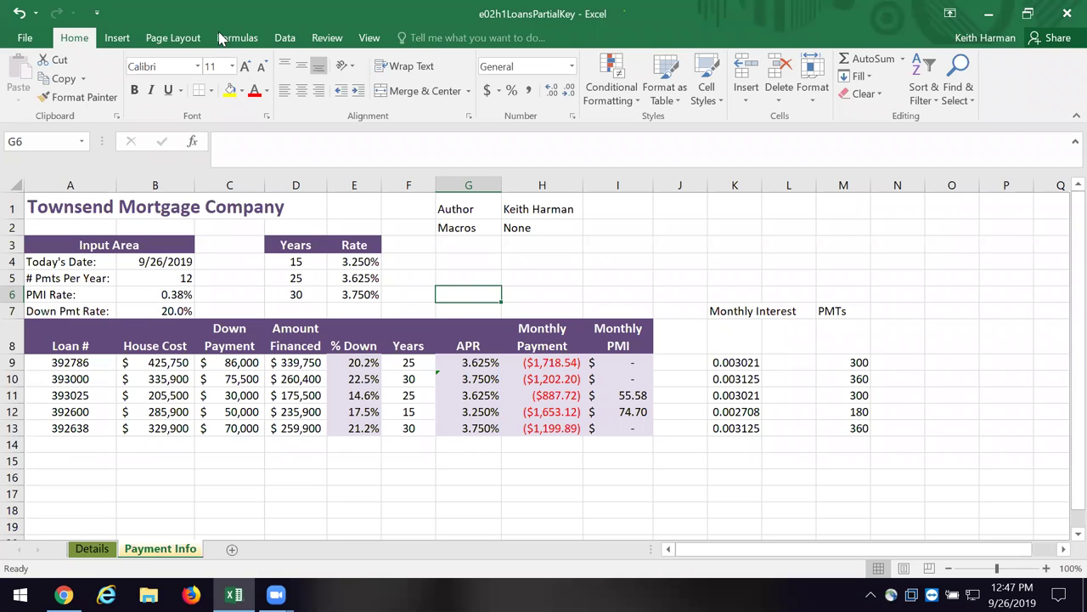
Examine the first loan's number, house cost and down payment in A9:C9 and the Amount Financed formula in D9.
click(42, 359)
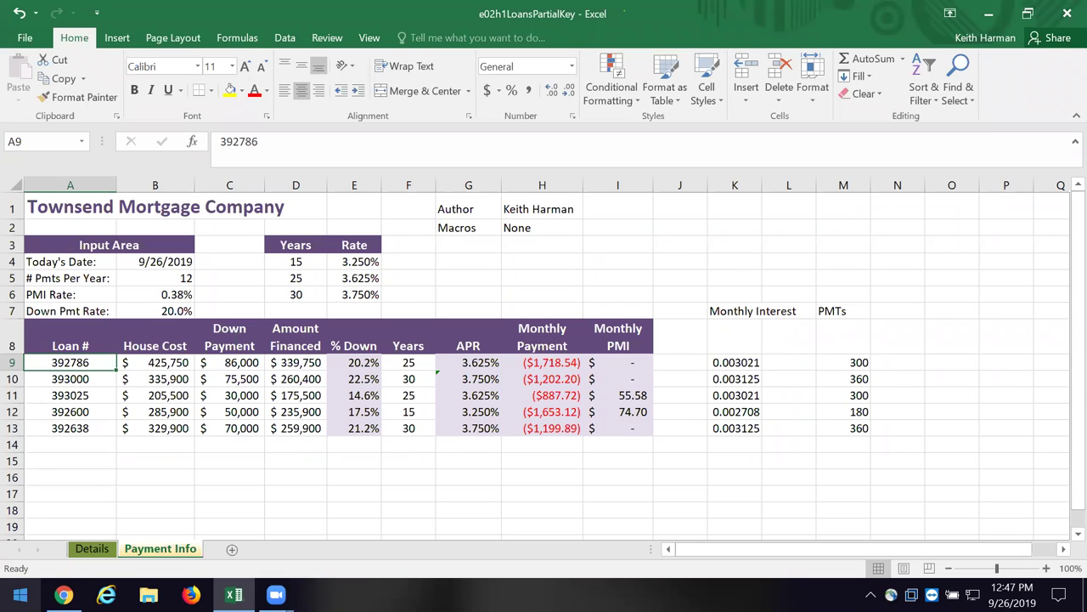
click(156, 362)
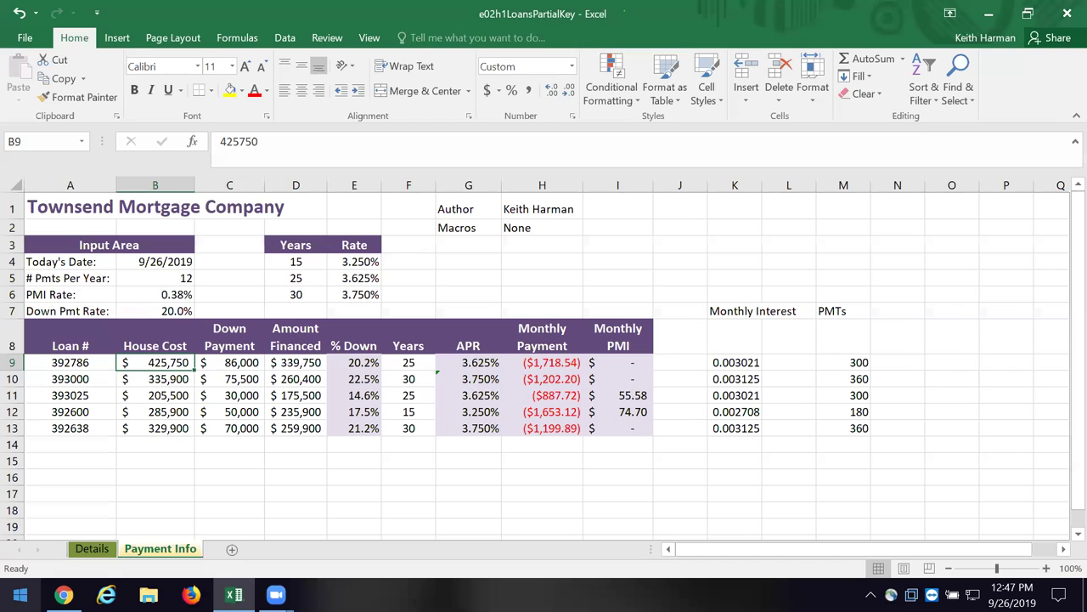
click(229, 361)
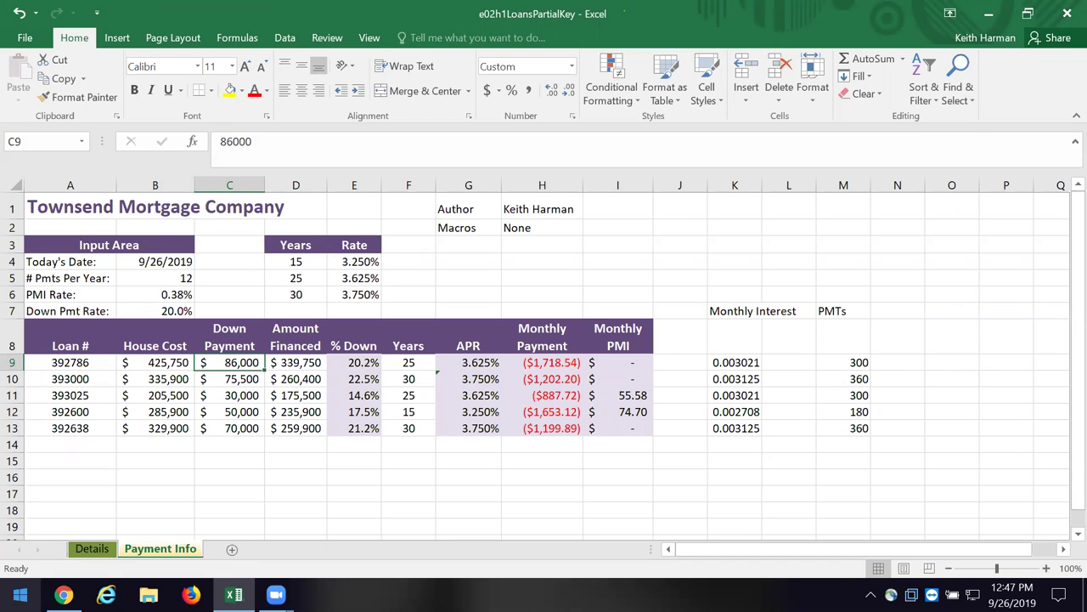
click(296, 362)
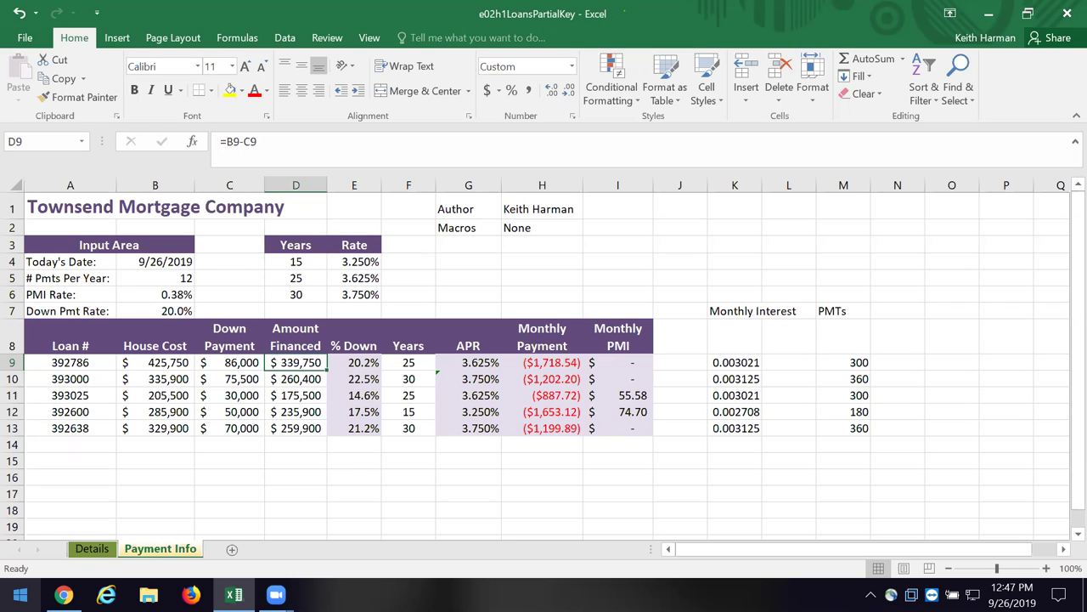
click(275, 152)
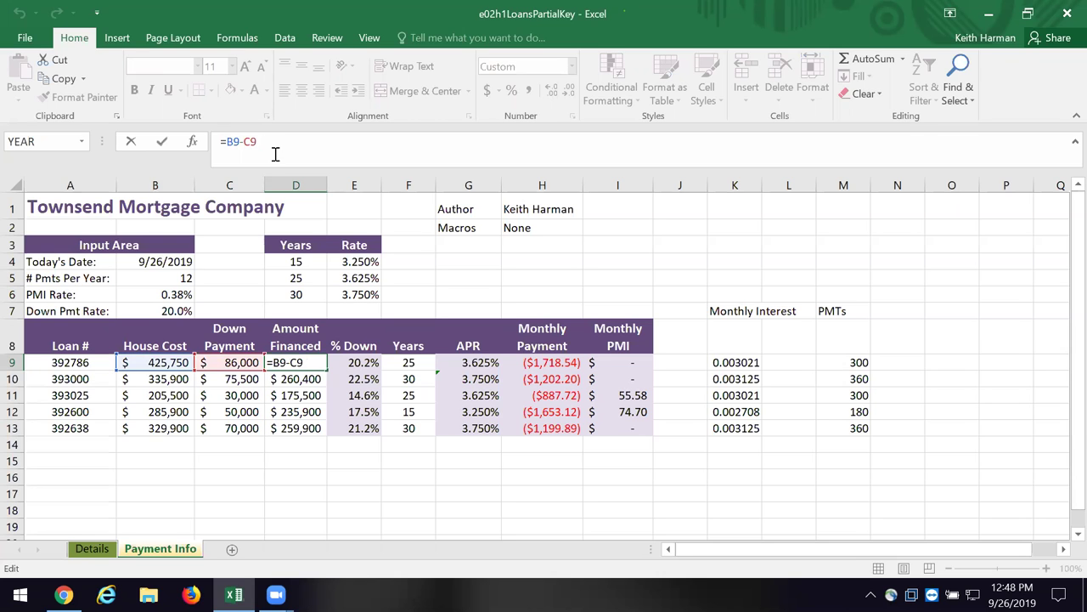
click(154, 395)
right_click(155, 395)
key(super+x)
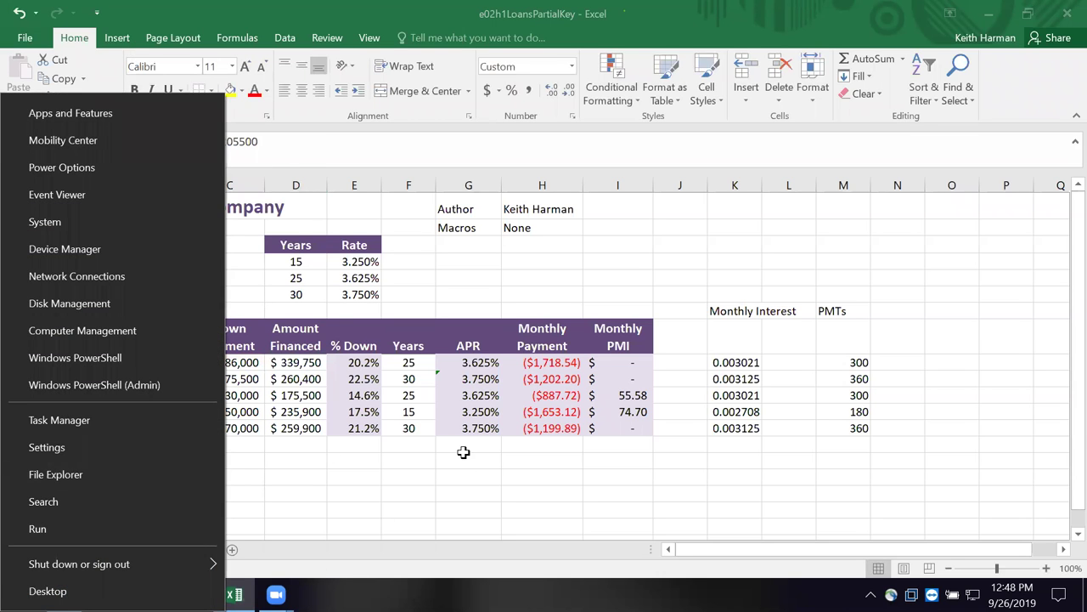
key(Escape)
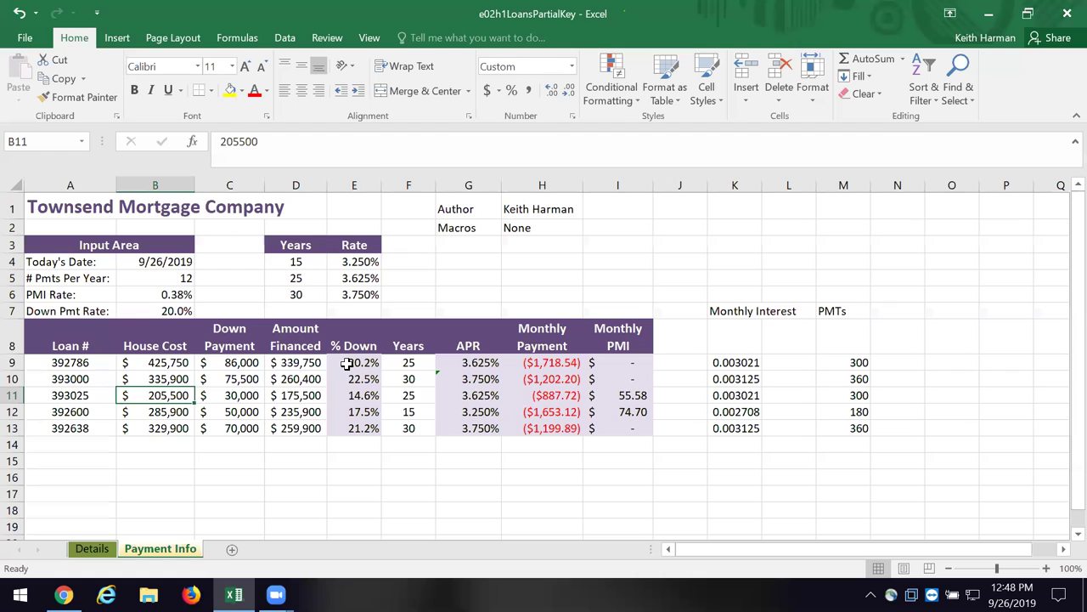
Examine the % Down formula in E9, the loan term in F9 and the APR formula in G9.
click(346, 362)
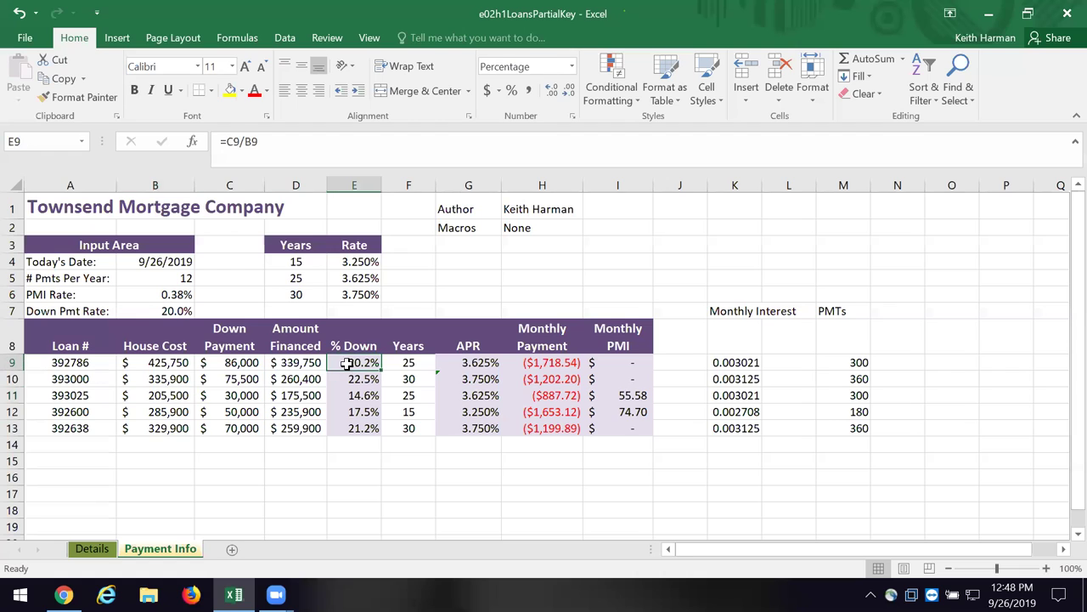
click(316, 147)
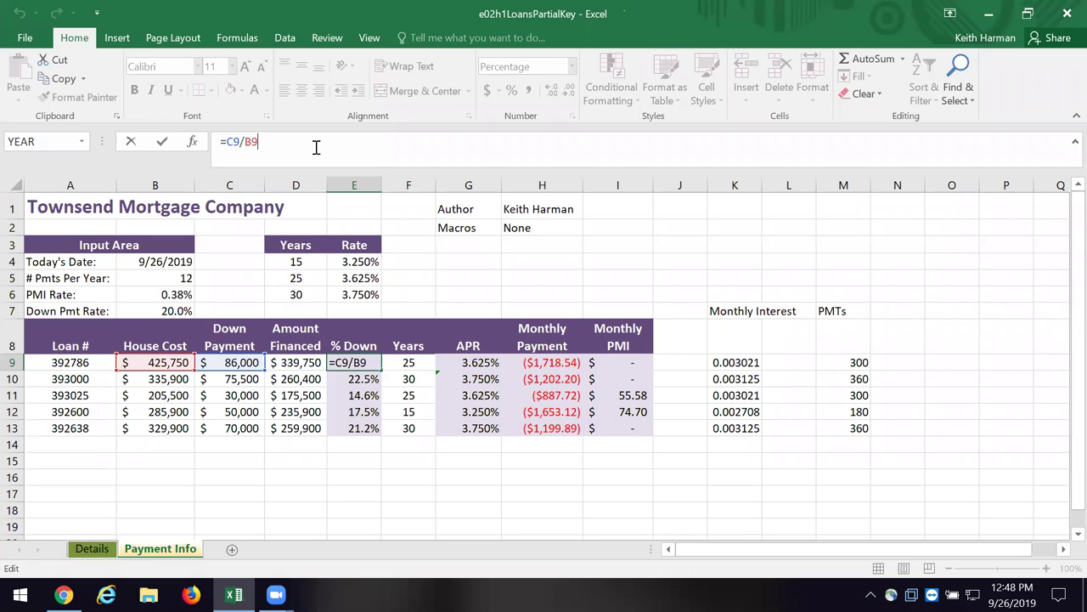
click(403, 365)
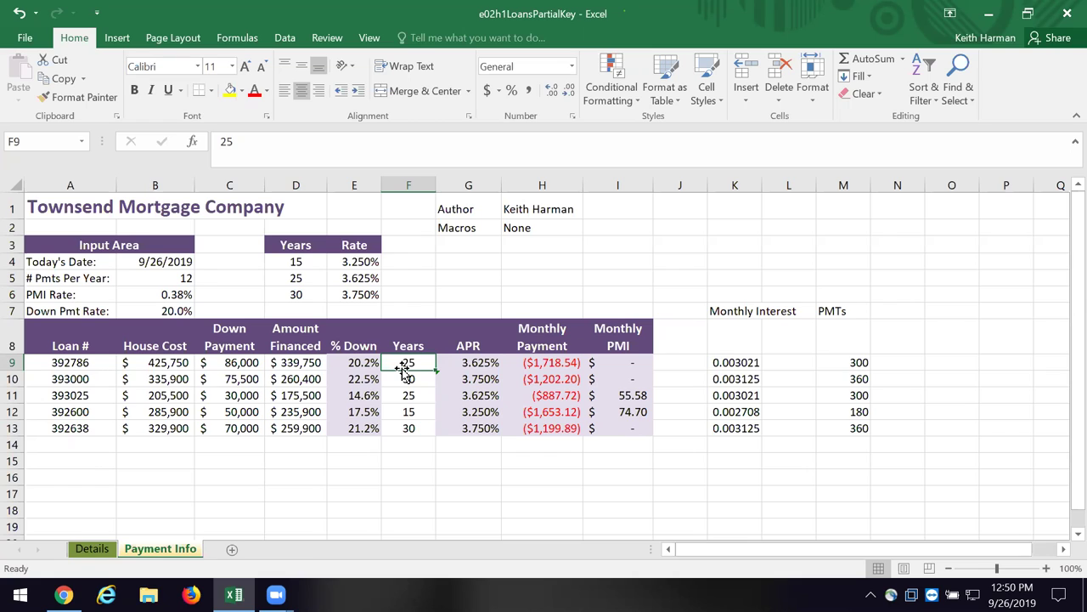
key(Right)
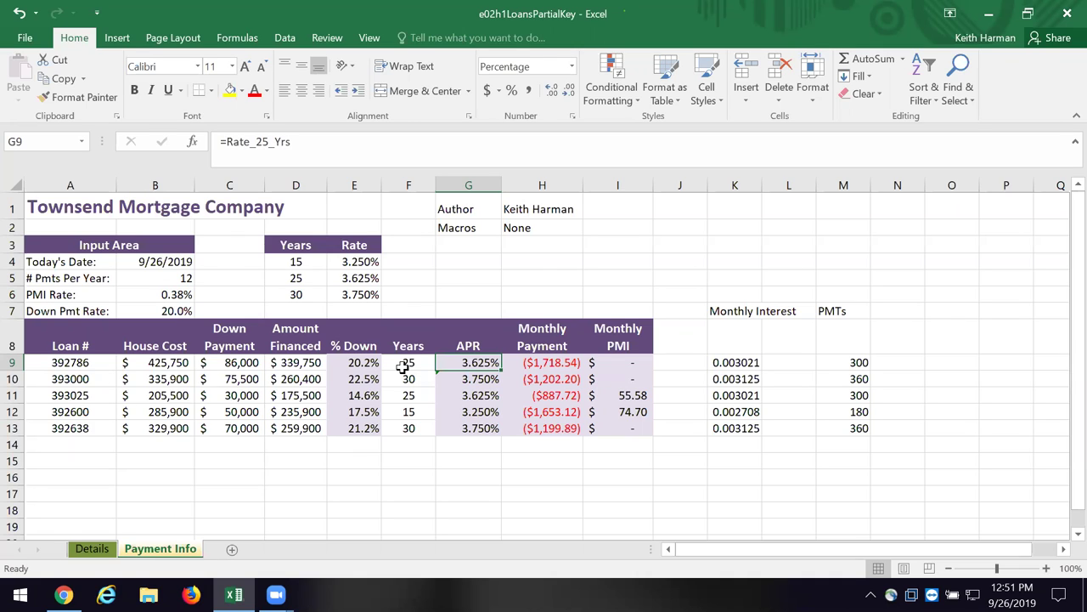
Examine the PMT function in H9, going through its Rate, Nper, Pv, Fv and Type arguments and its cell references.
key(Right)
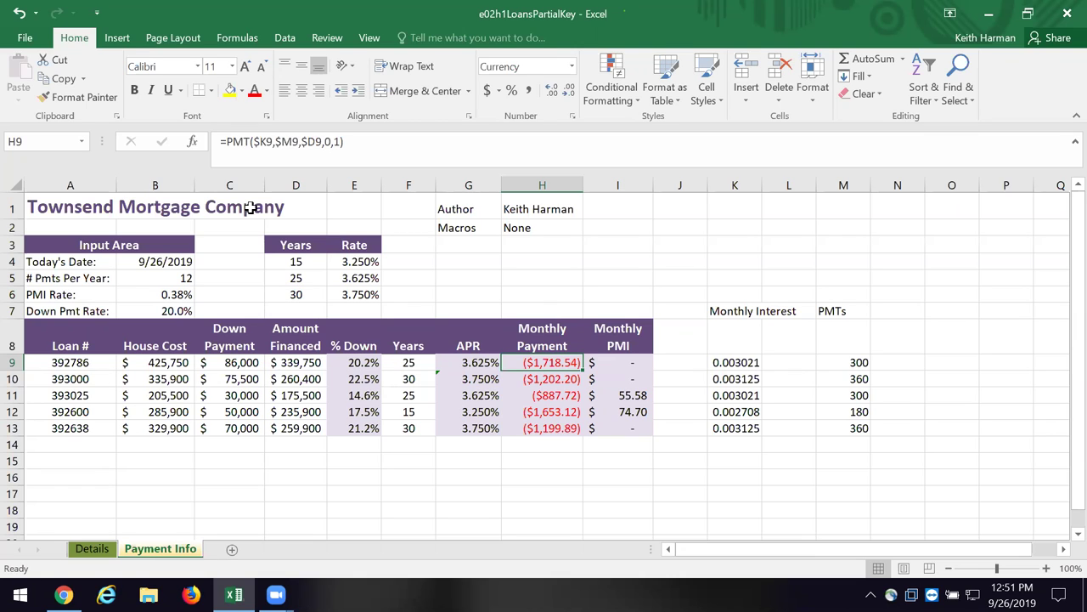
click(194, 141)
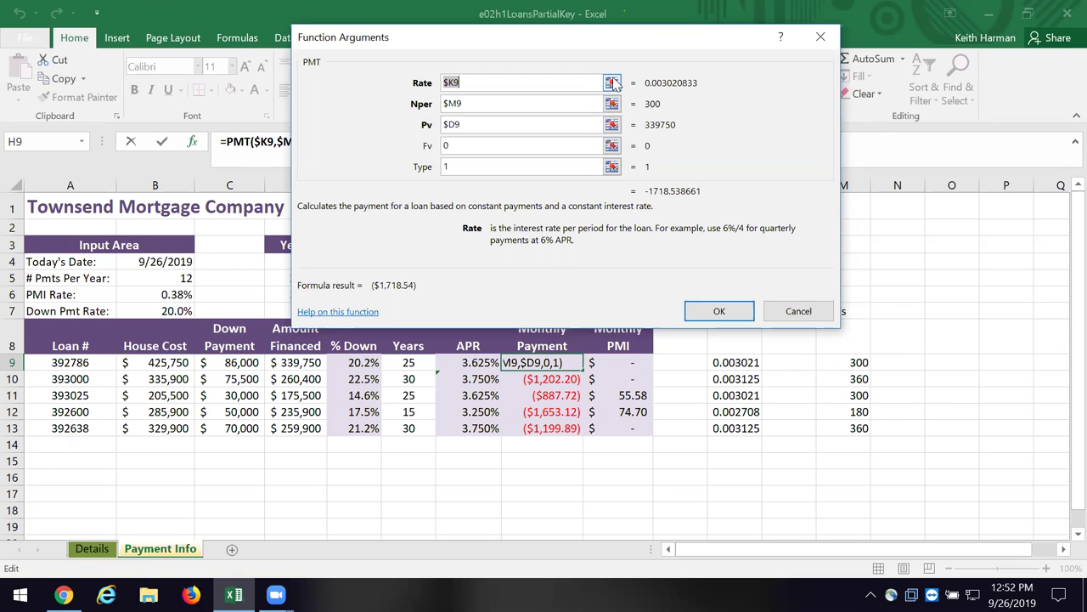
click(493, 104)
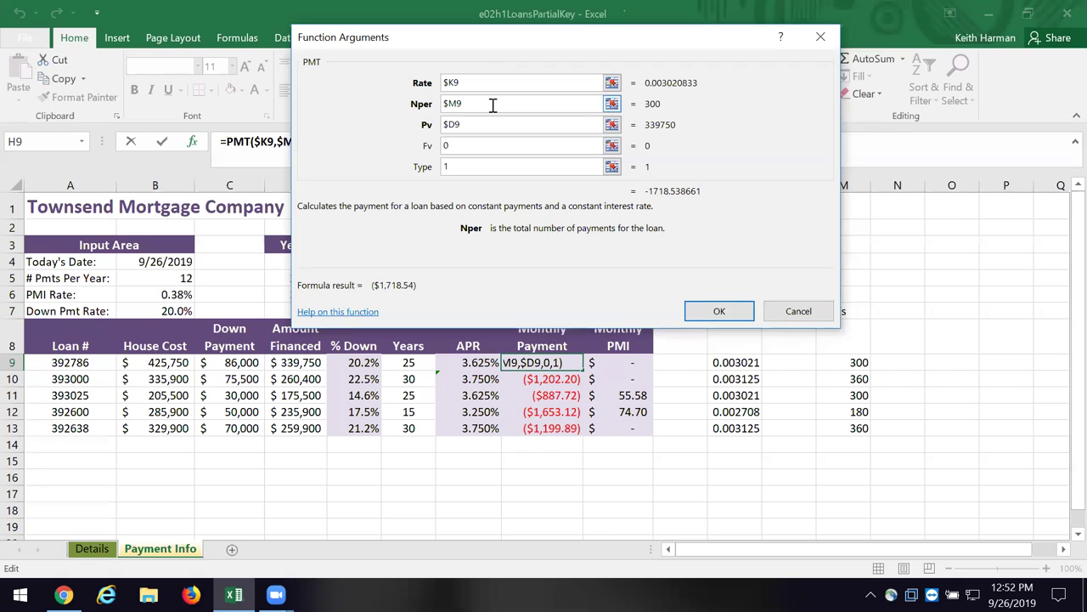
click(475, 124)
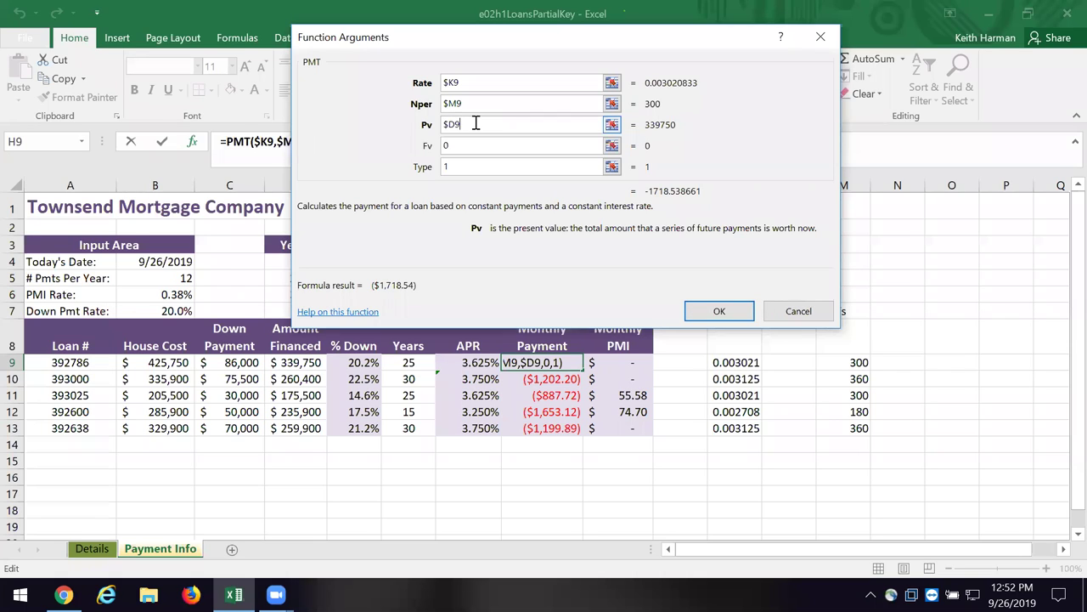
click(474, 145)
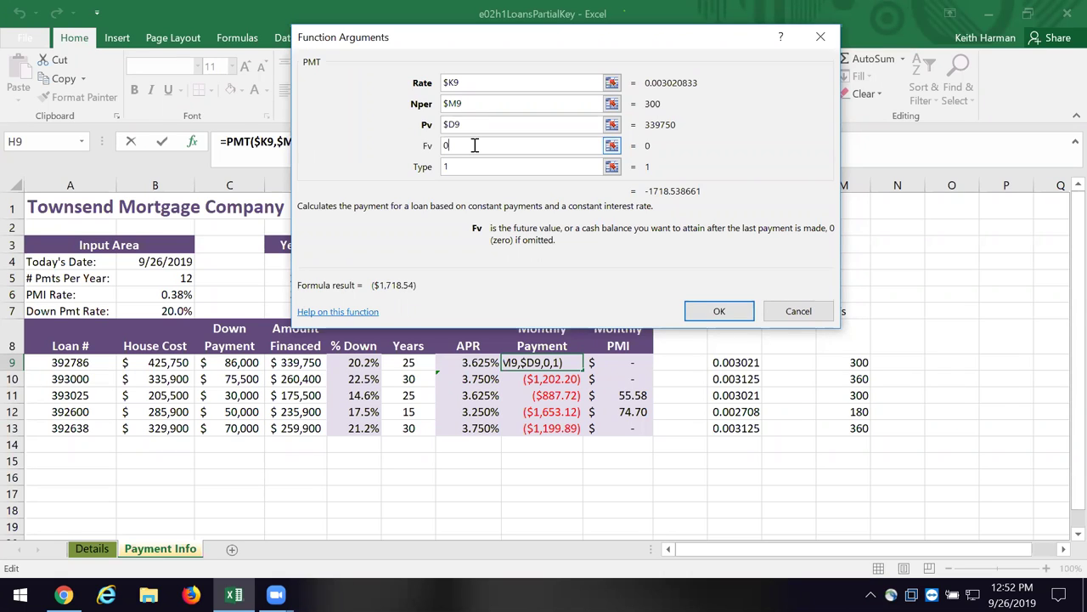
click(475, 166)
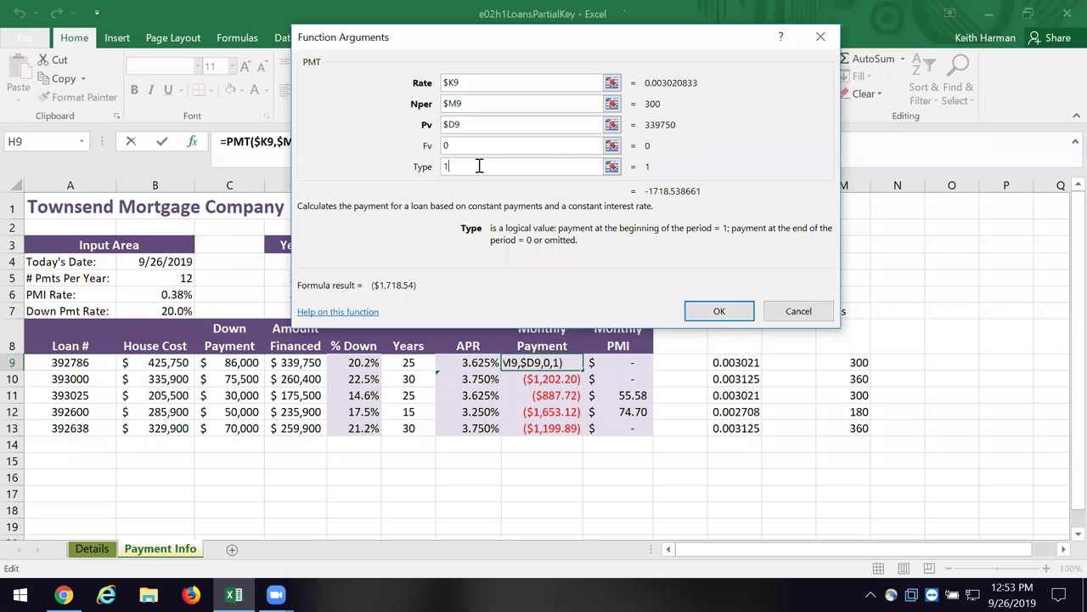
click(718, 311)
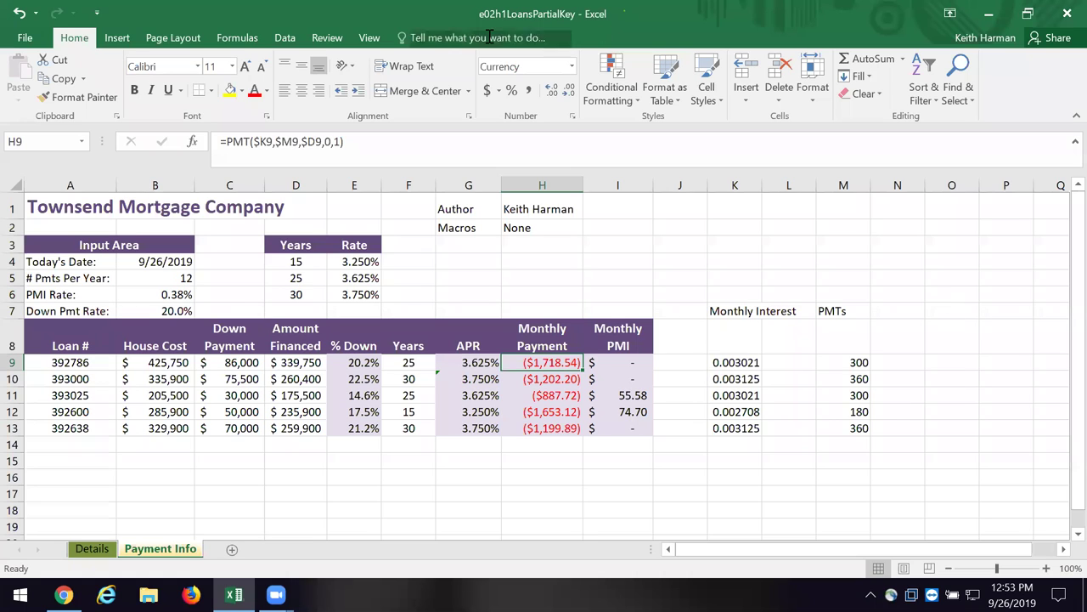
click(359, 146)
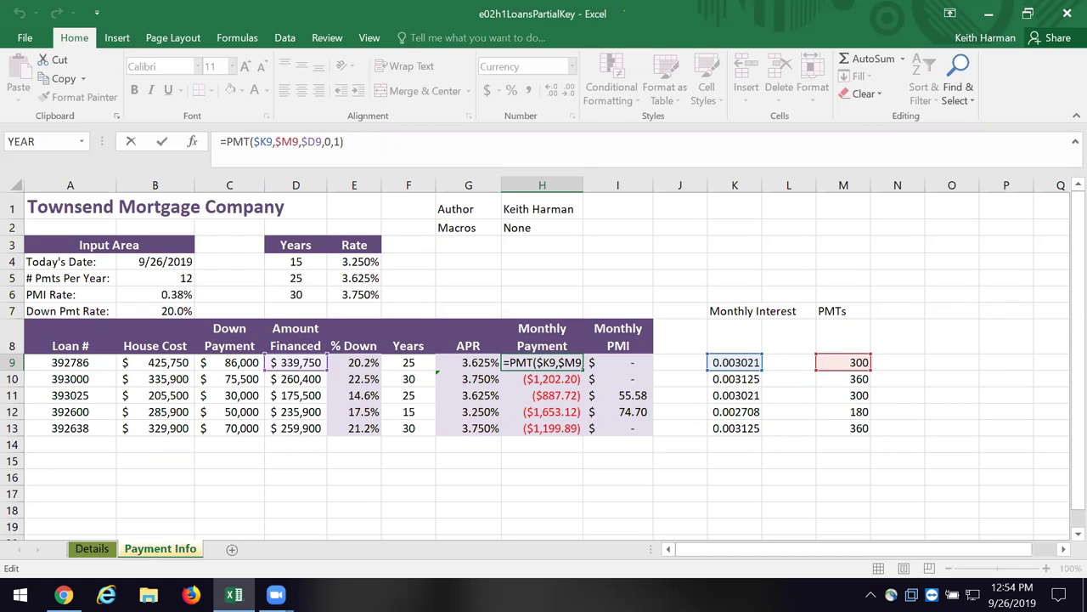
click(637, 484)
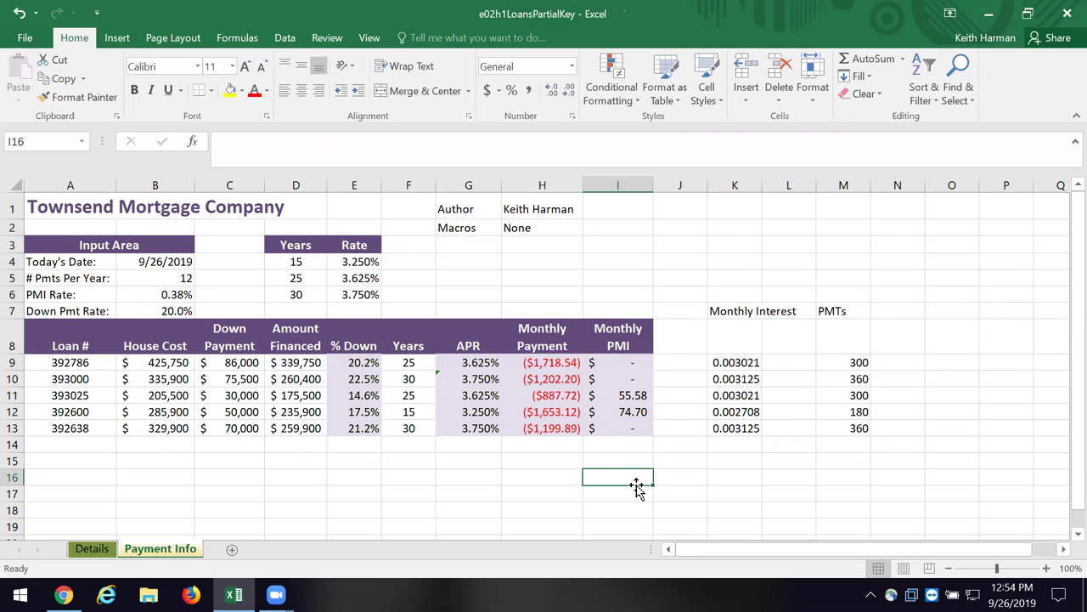
Examine the Monthly Interest formulas in column K and the PMTs formula in M9 that feed the Monthly Payment calculation.
click(550, 361)
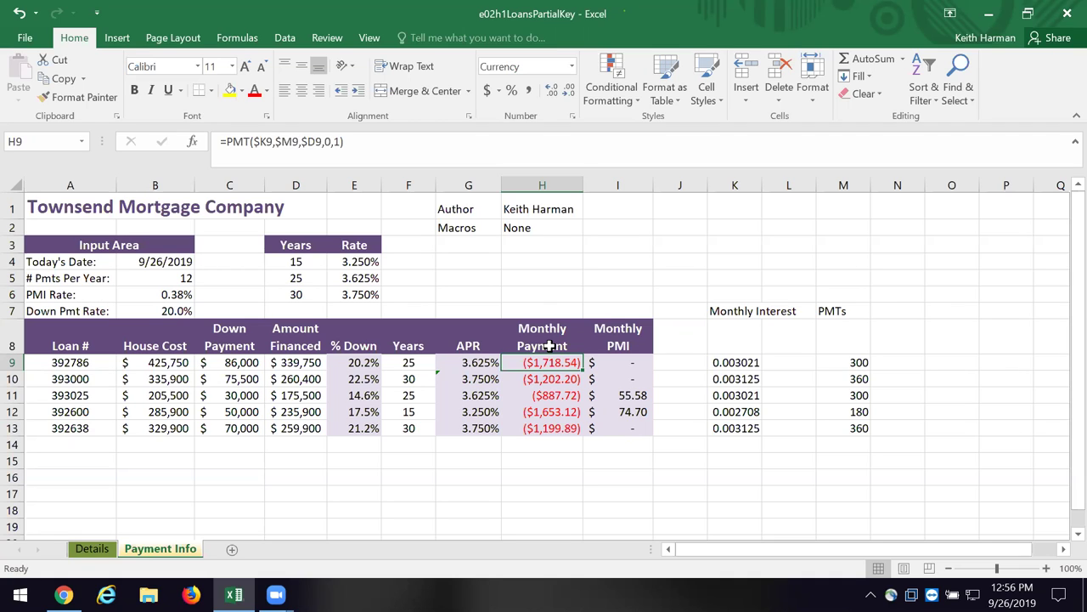
click(742, 363)
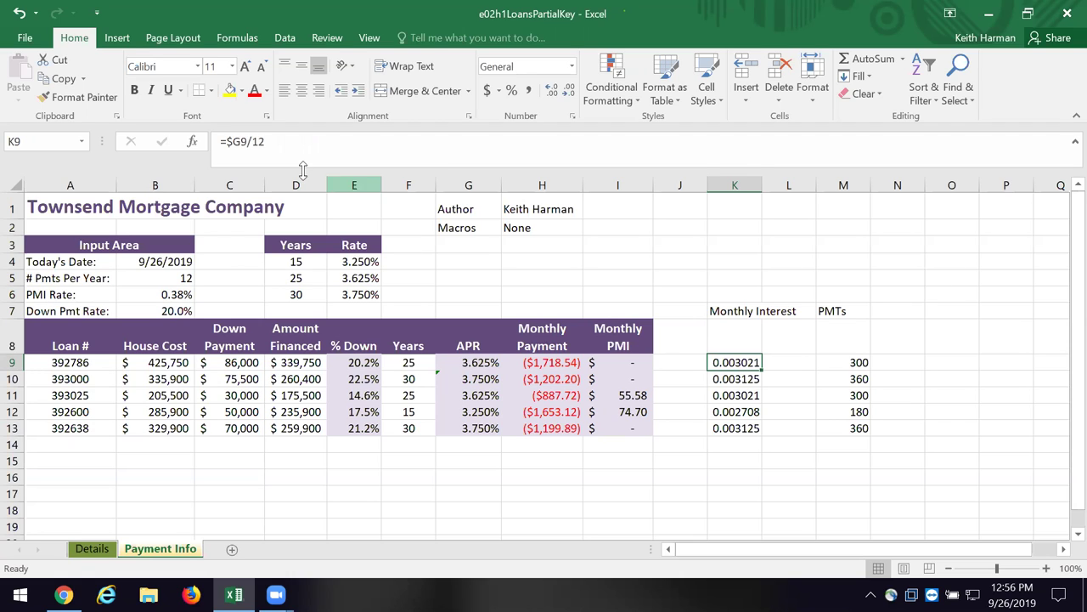
click(290, 142)
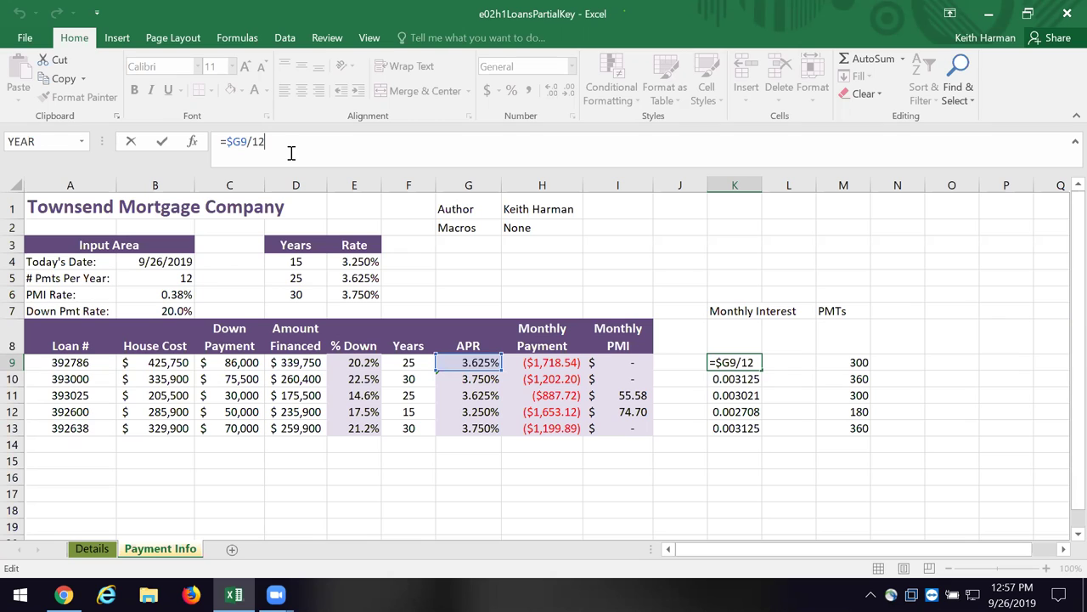
click(769, 475)
drag(714, 362, 717, 441)
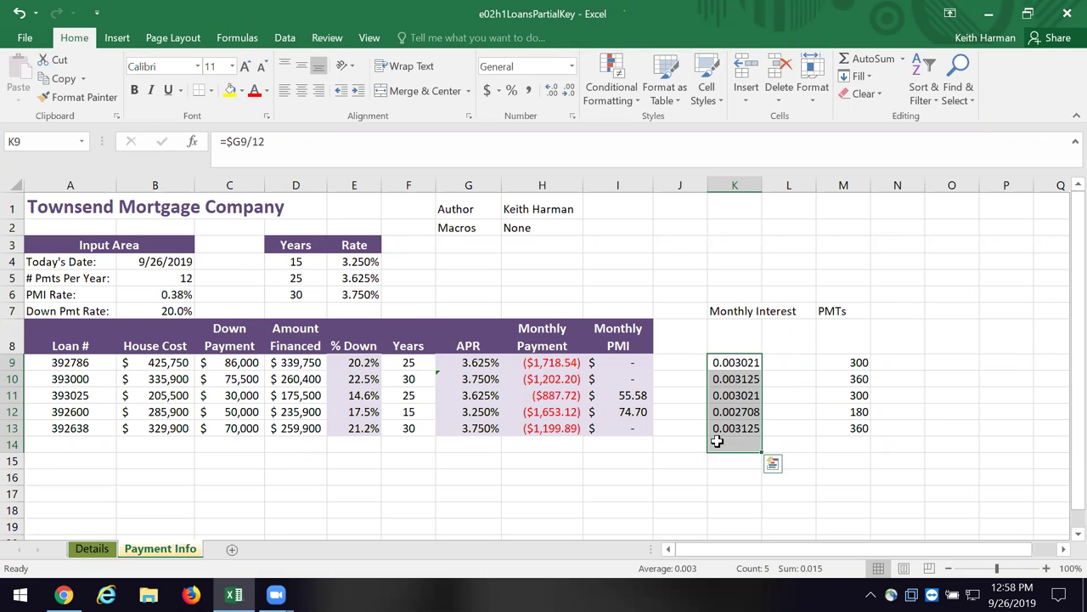
click(853, 363)
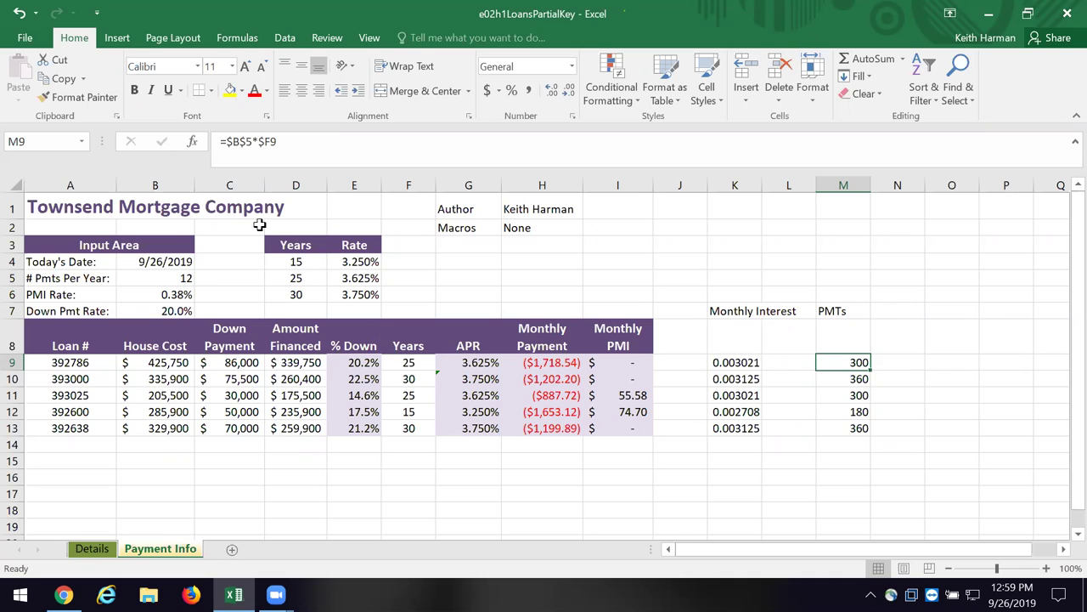
Review the sheet title in row 1 and the Author and Macros labels in G1:G2.
click(245, 204)
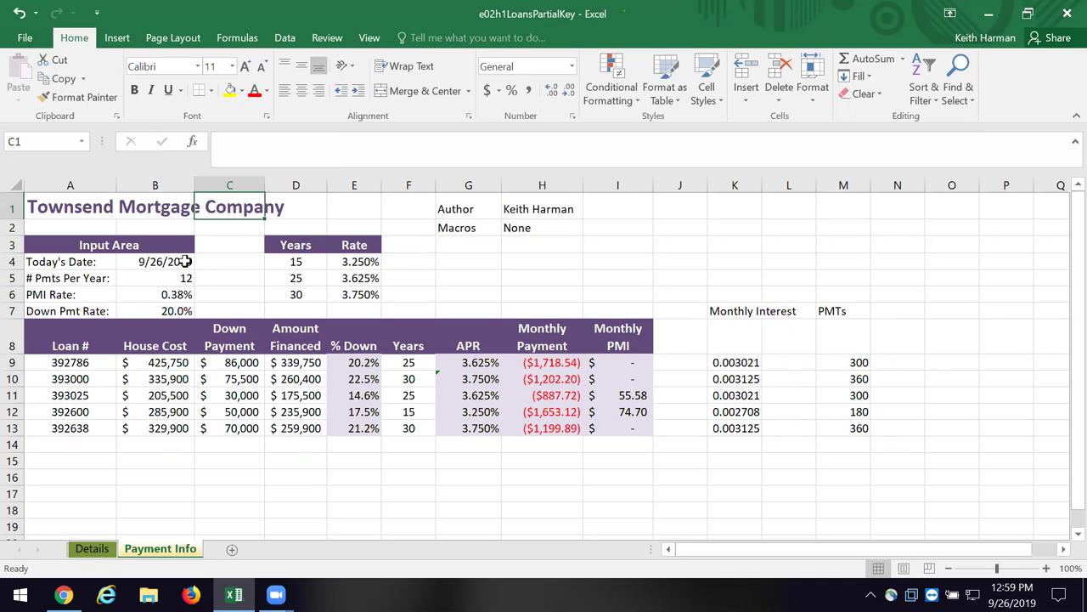
click(142, 212)
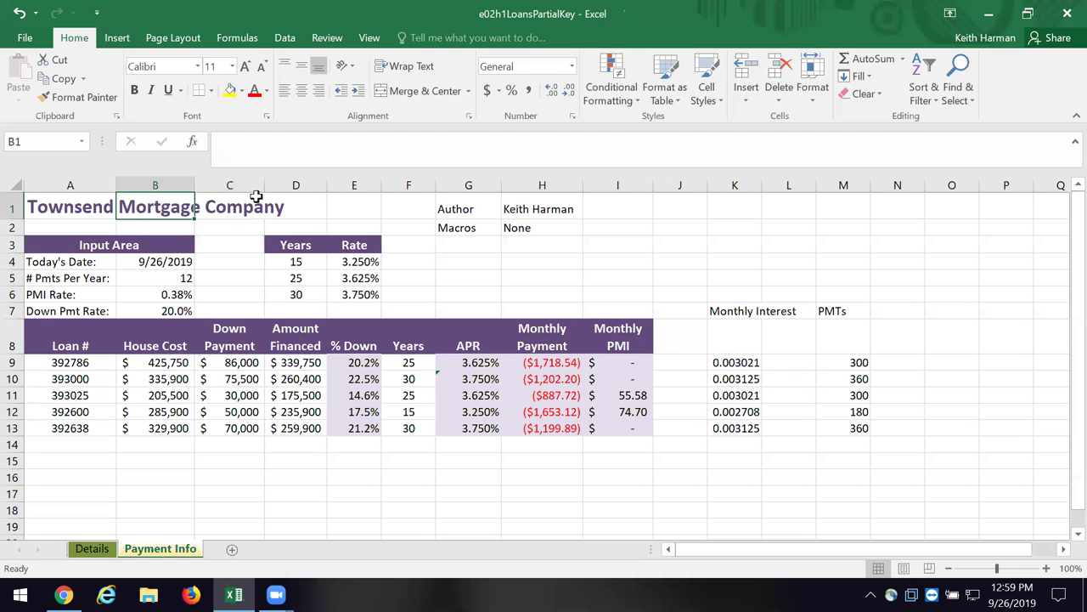
click(449, 208)
click(452, 233)
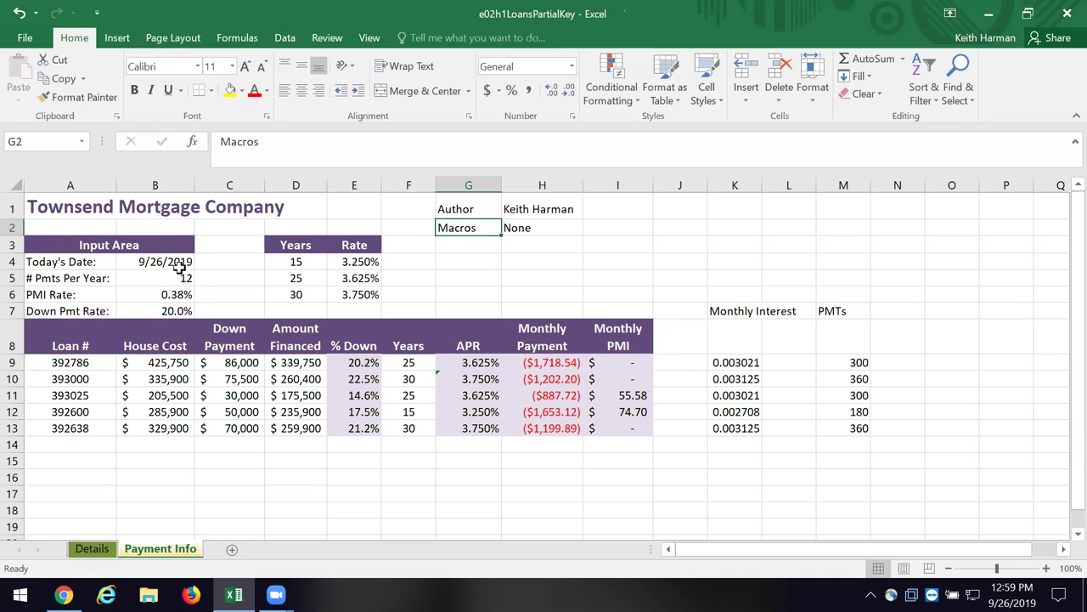
Review the first loan's row from the loan number in A9 across to the Monthly PMI formula in I9.
click(89, 358)
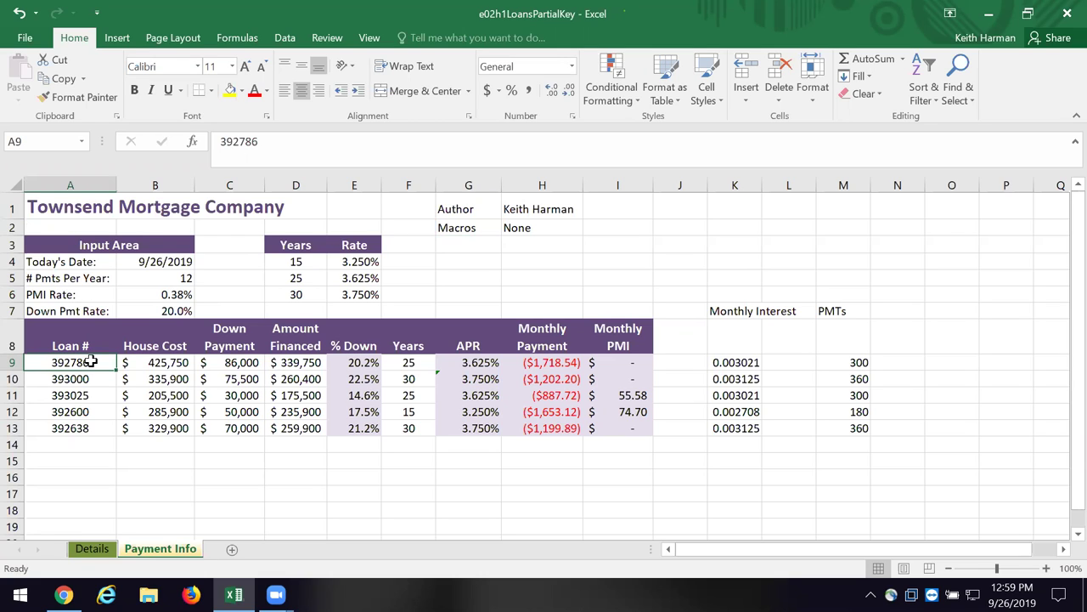
key(Right)
key(Right)
key(Right)
key(Right)
key(Right)
key(Right)
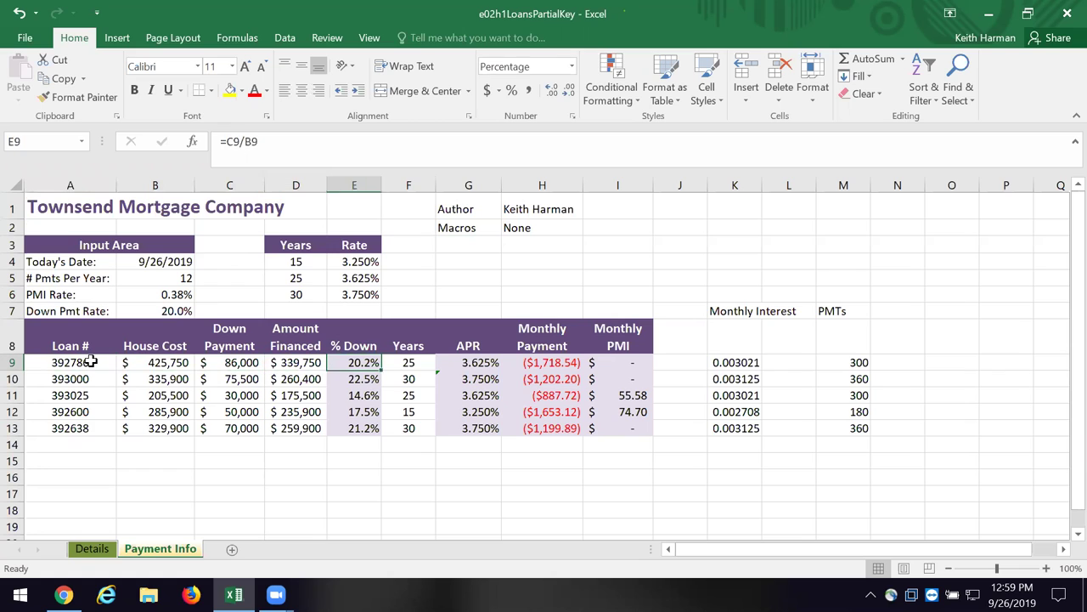
key(Right)
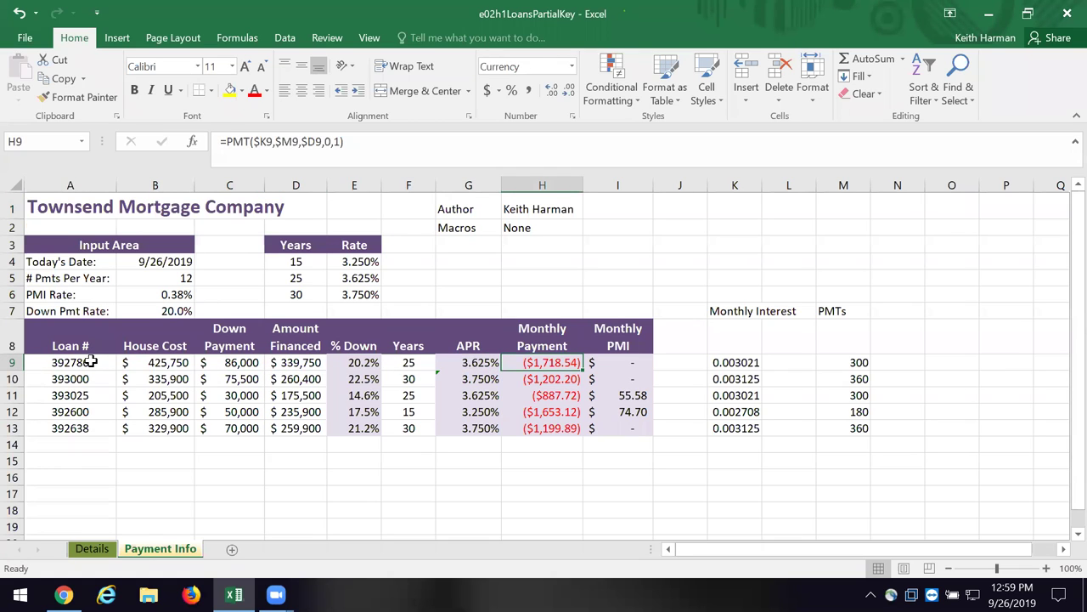
key(Right)
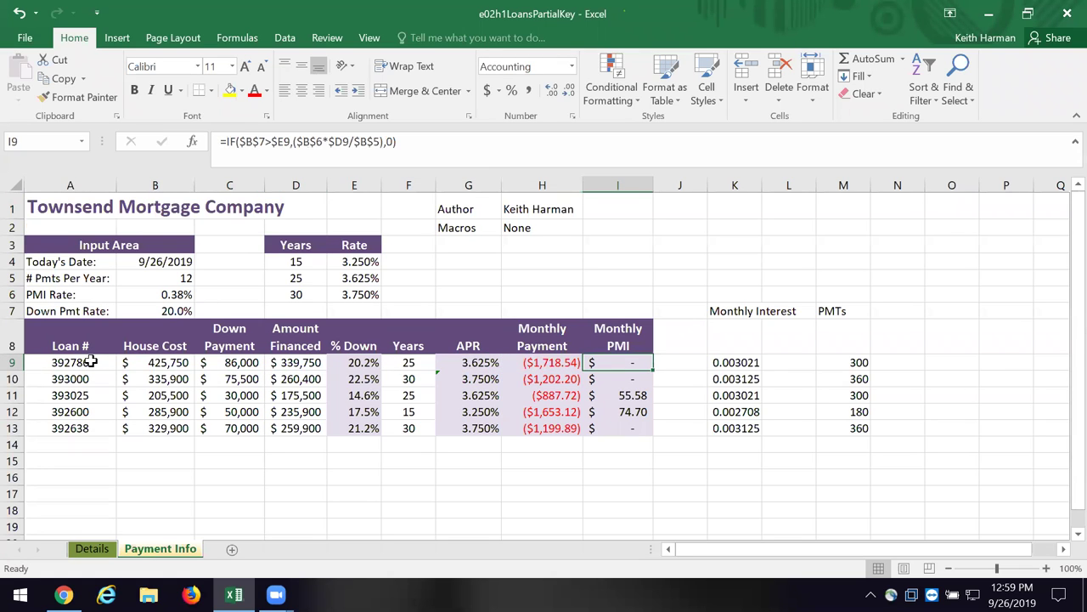
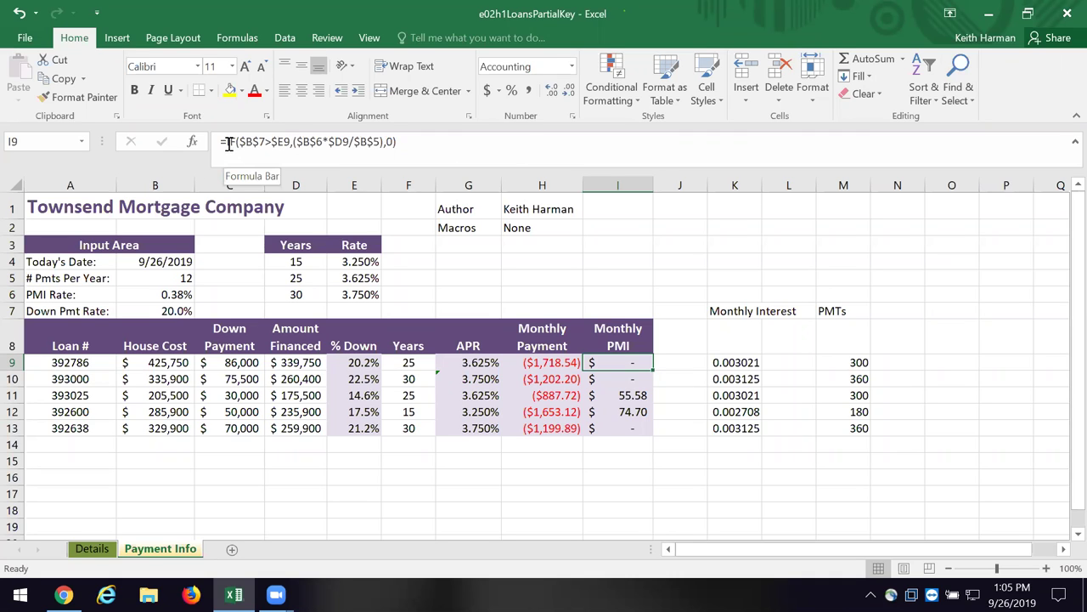
Copy the full text of the Monthly PMI IF formula from cell I9.
drag(223, 142, 382, 142)
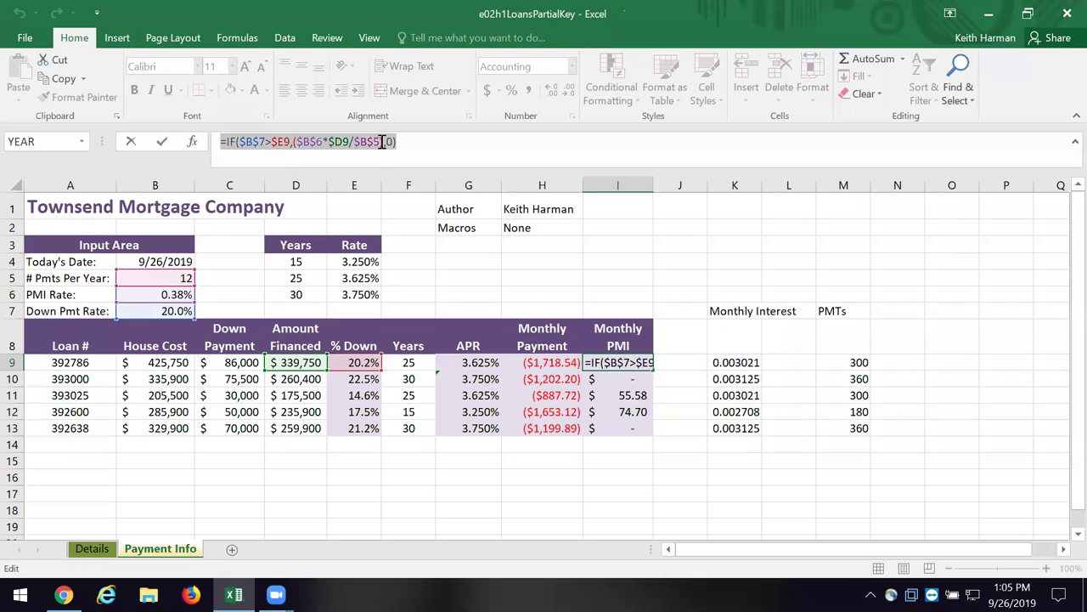
click(383, 142)
text())
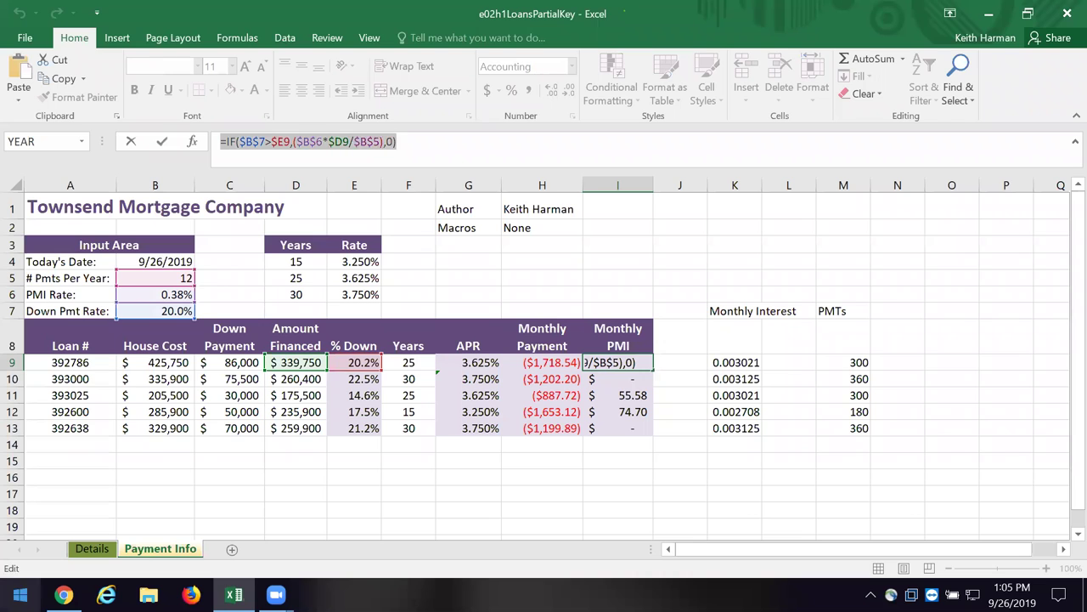
click(21, 595)
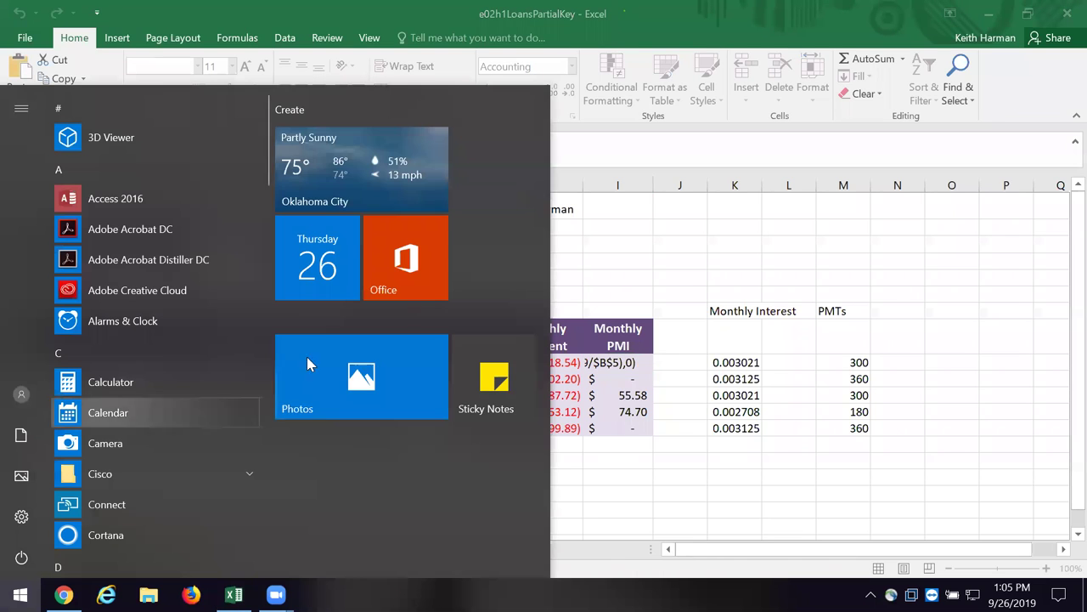
click(490, 367)
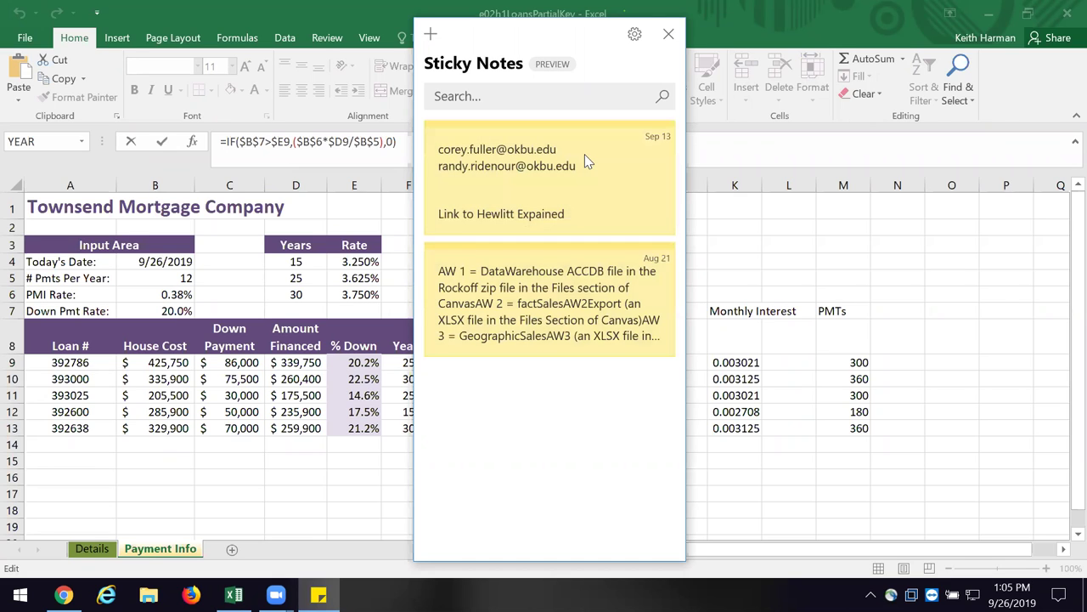
click(633, 49)
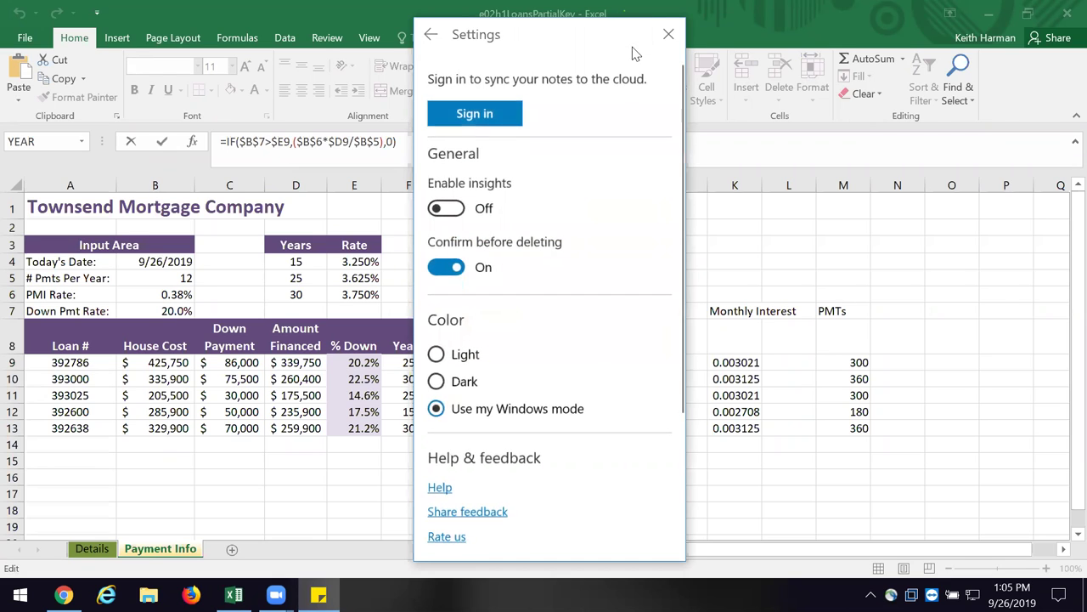
click(668, 36)
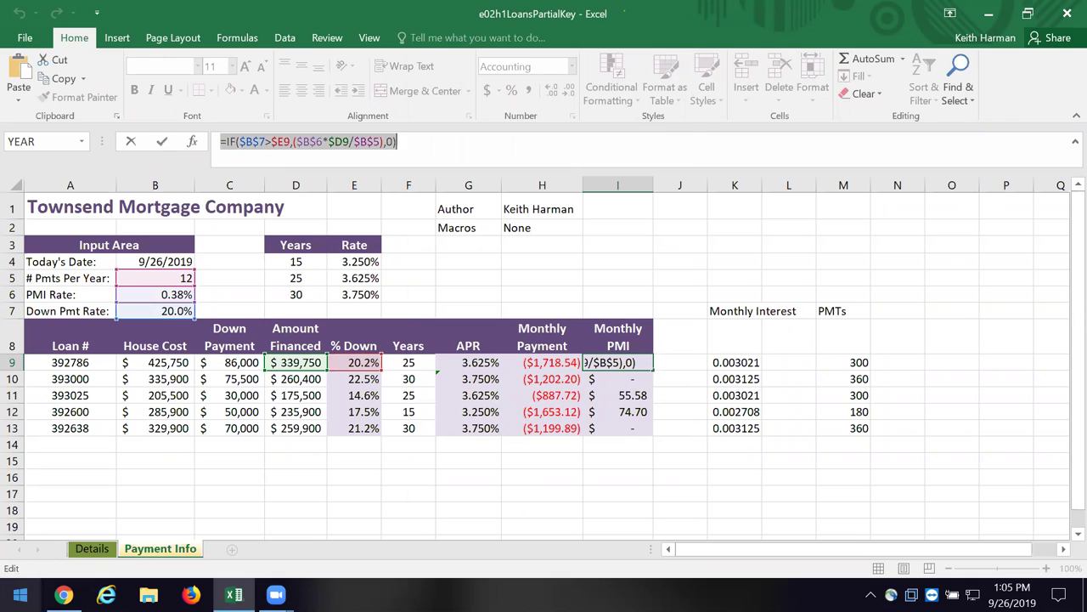
Open Sticky Notes and put the copied formula =IF($B$7>$E9,($B$6*$D9/$B$5),0) into a new note.
click(21, 595)
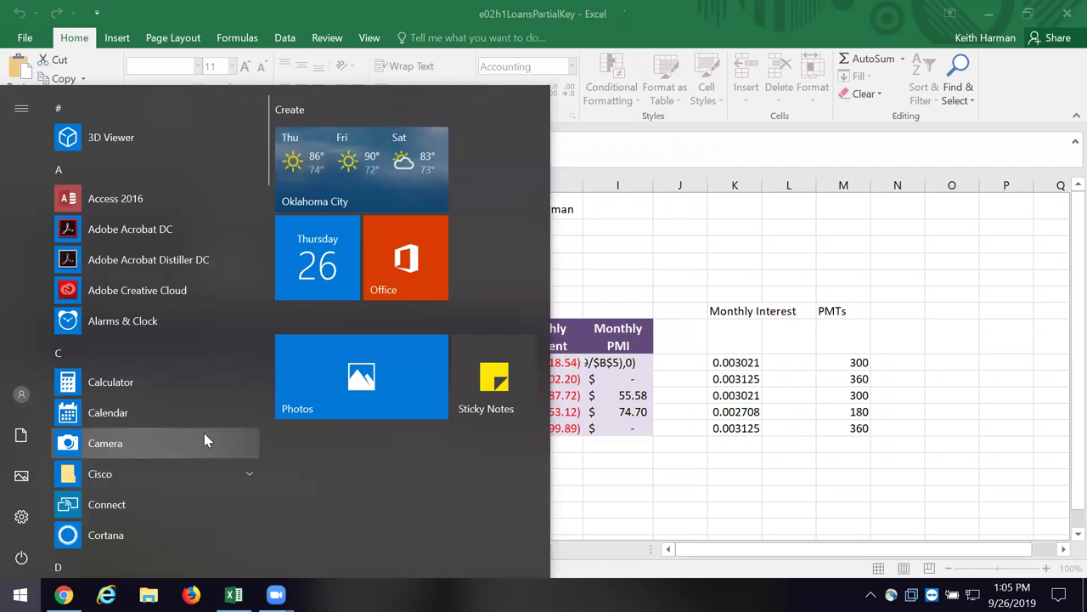
click(476, 365)
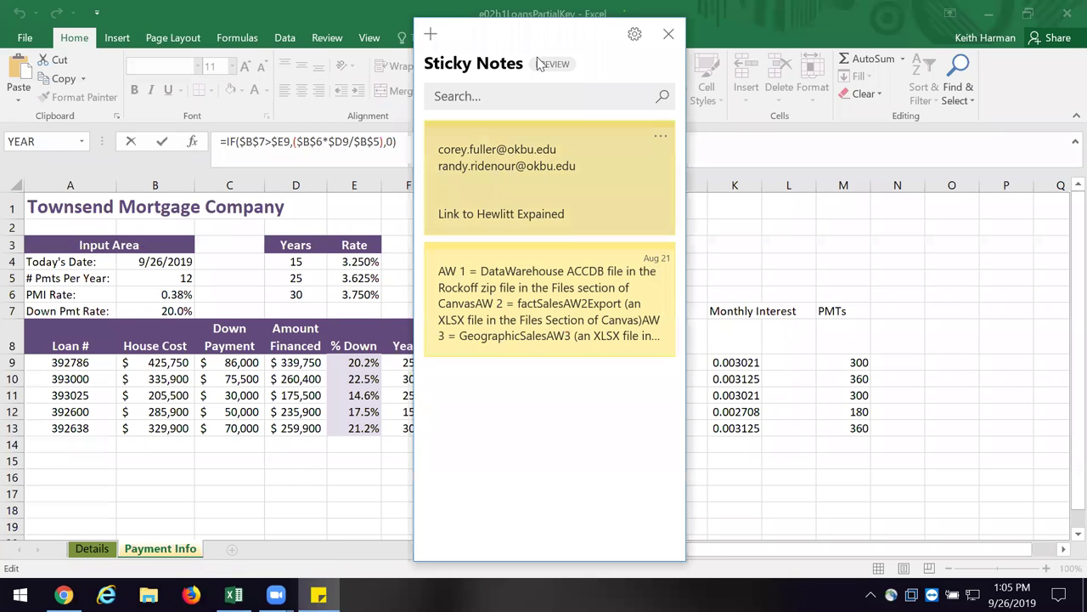
click(431, 35)
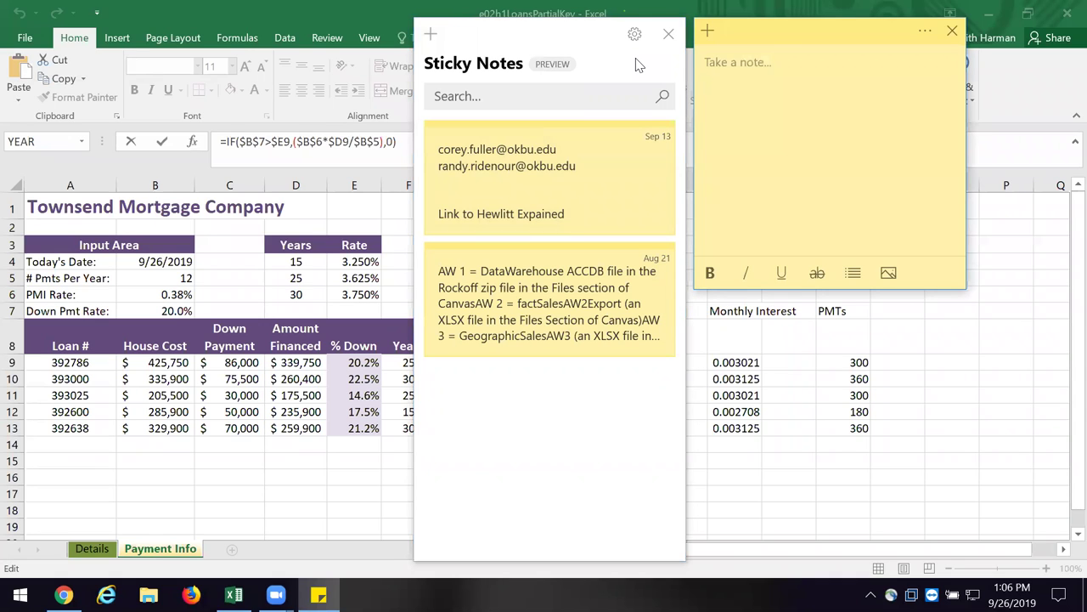
text(=IF($B$7>$E9,($B$6*$D9/$B$5),0))
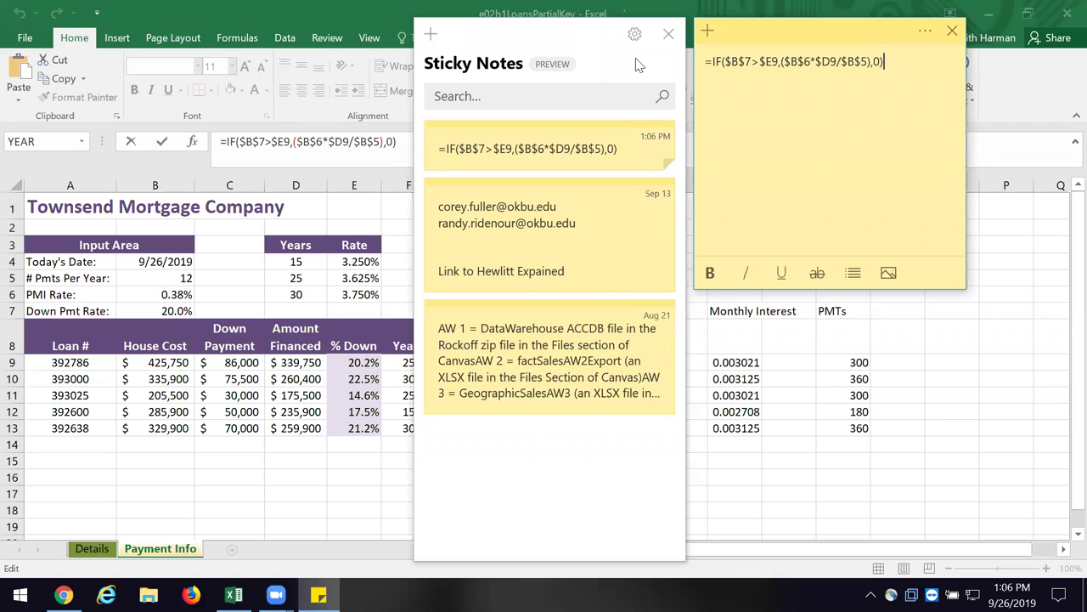
Highlight the $B$6*$D9/$B$5 part of the formula in the note, then close the note and Sticky Notes.
click(779, 64)
click(876, 66)
drag(784, 61, 873, 64)
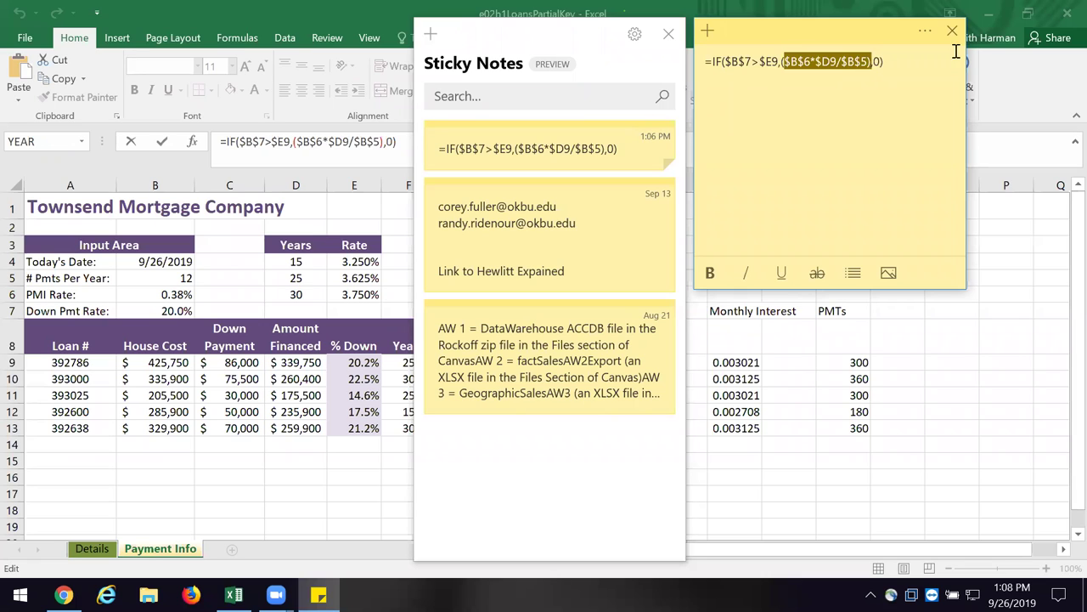
key(End)
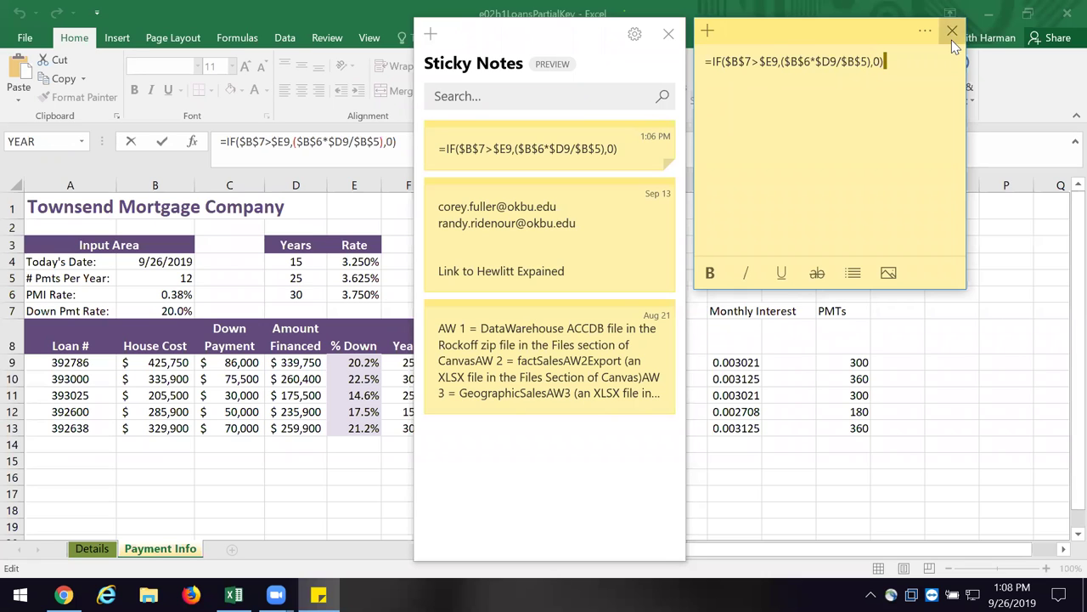
click(951, 32)
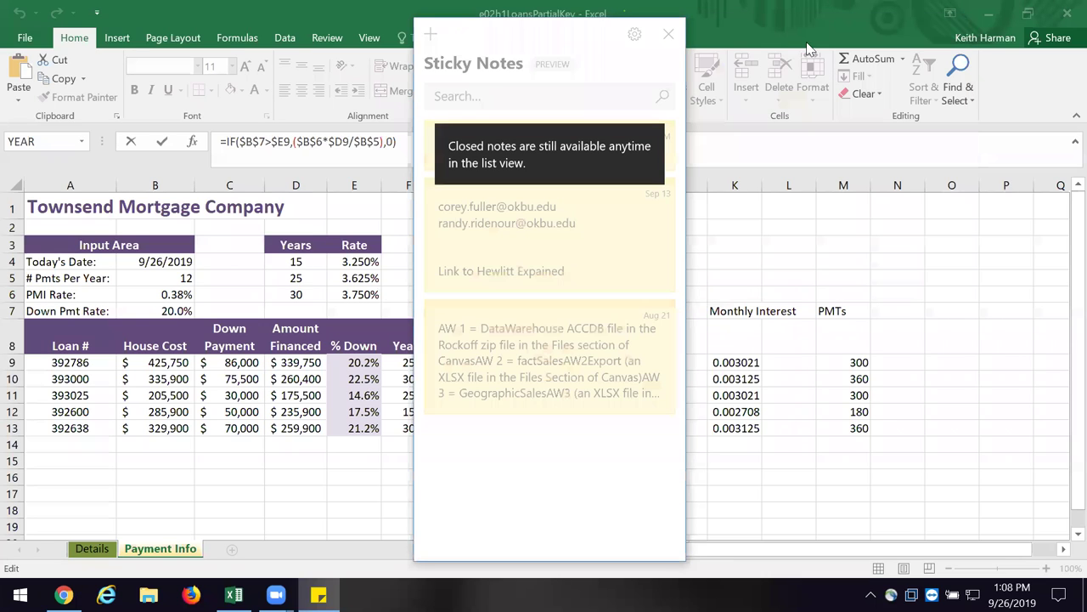
click(670, 34)
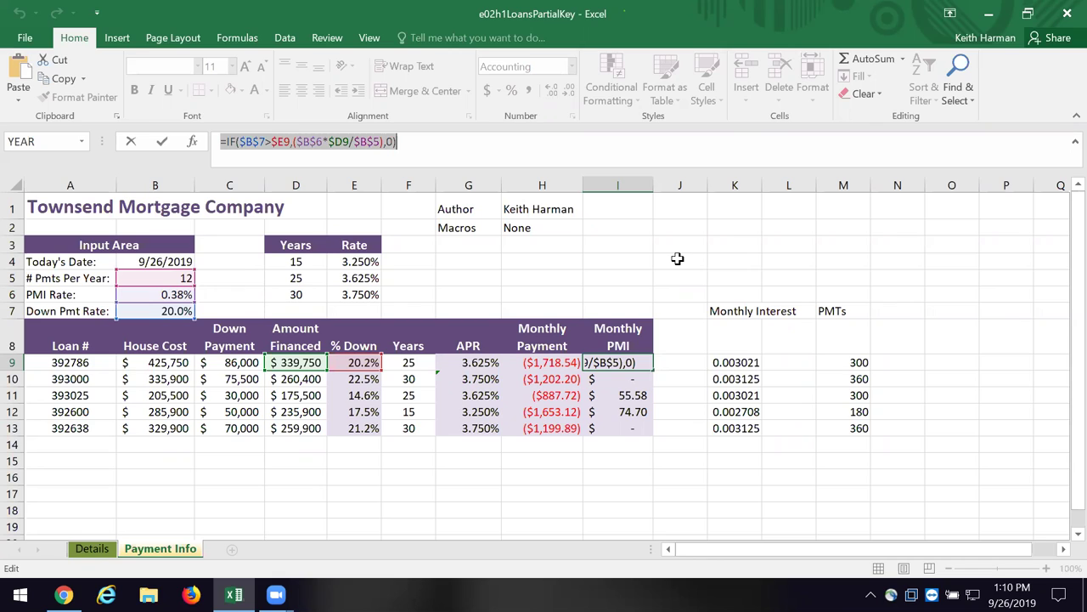
text(=)
click(788, 263)
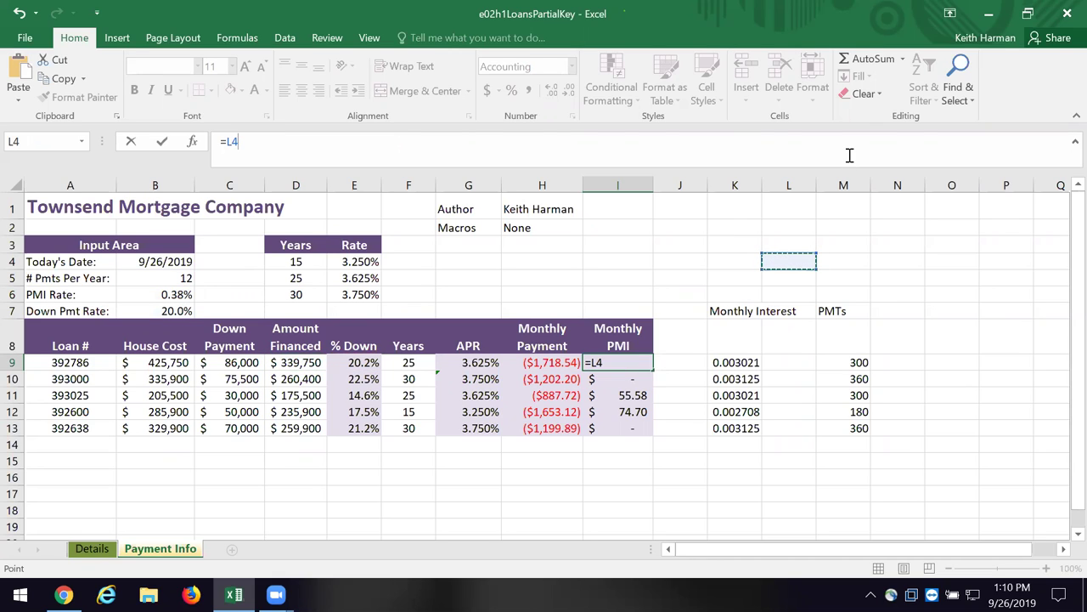
click(586, 490)
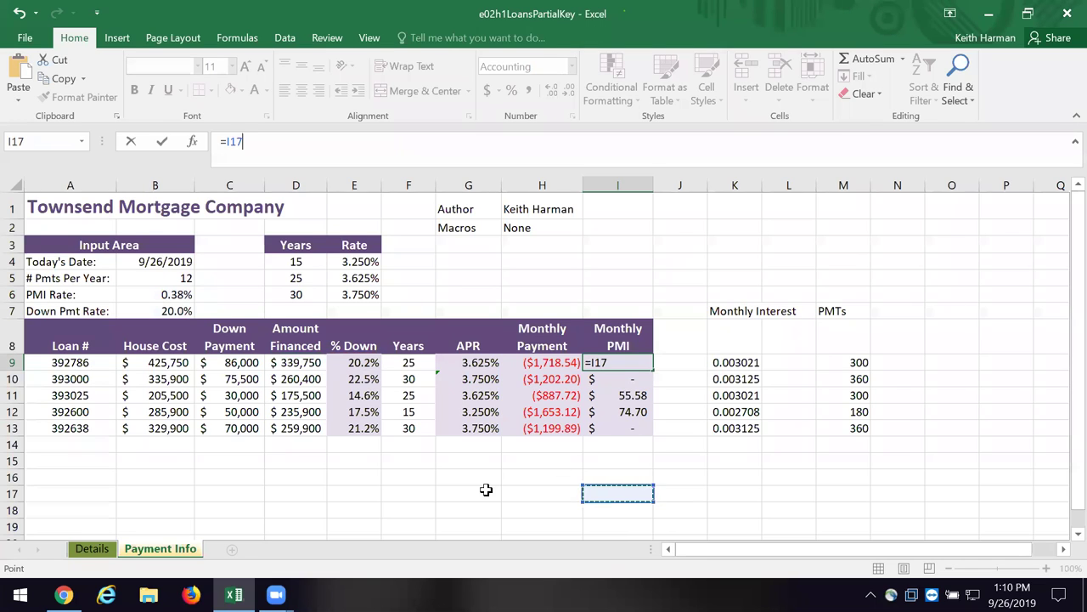
key(Escape)
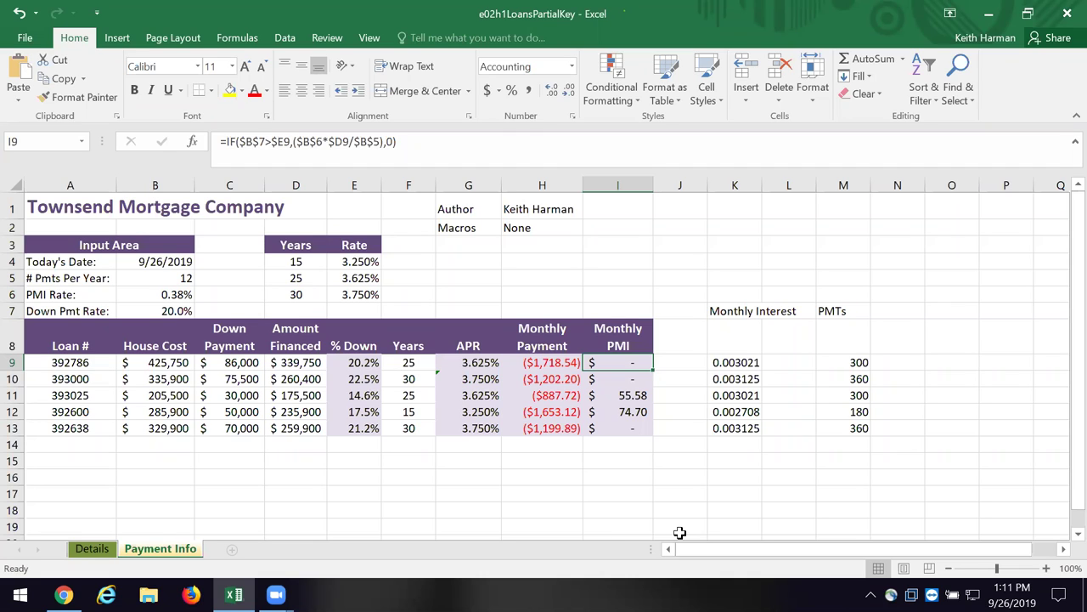
Check the Monthly PMI formulas in the rows below I9 and the area under the loan table.
key(Down)
key(Down)
key(Down)
click(617, 509)
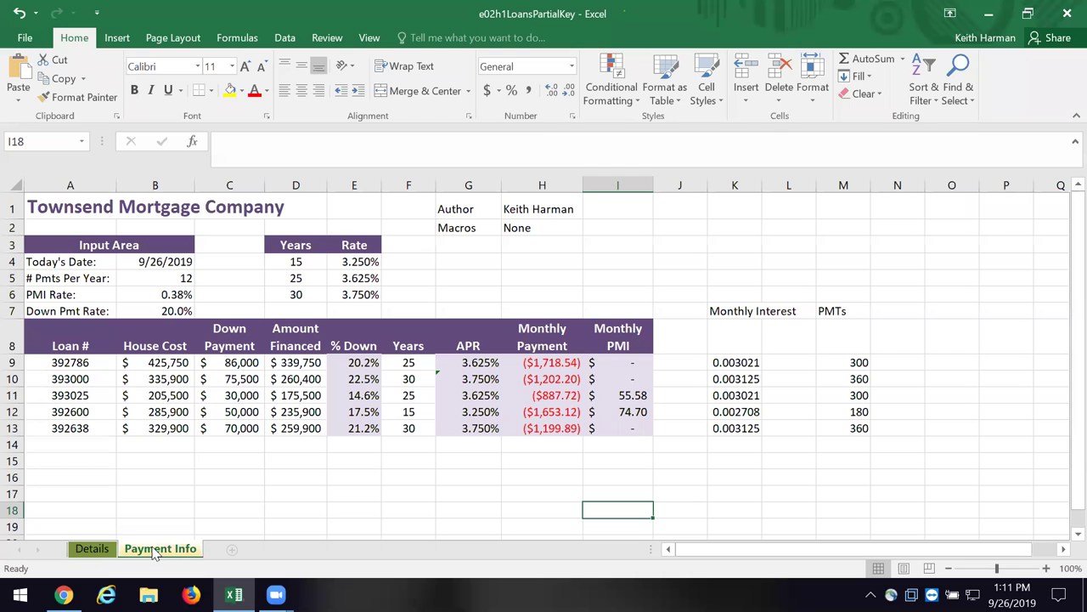
scroll(144, 514, down, 3)
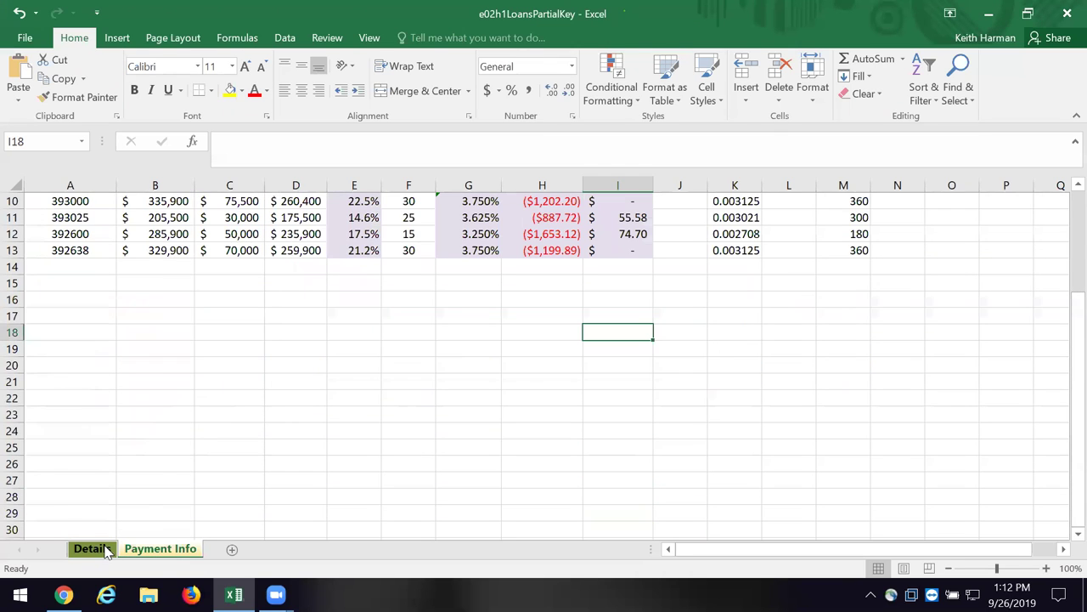
On the Details sheet, enter =NOW() as Today's Date in cell B4.
click(106, 549)
scroll(337, 468, down, 2)
scroll(353, 475, up, 2)
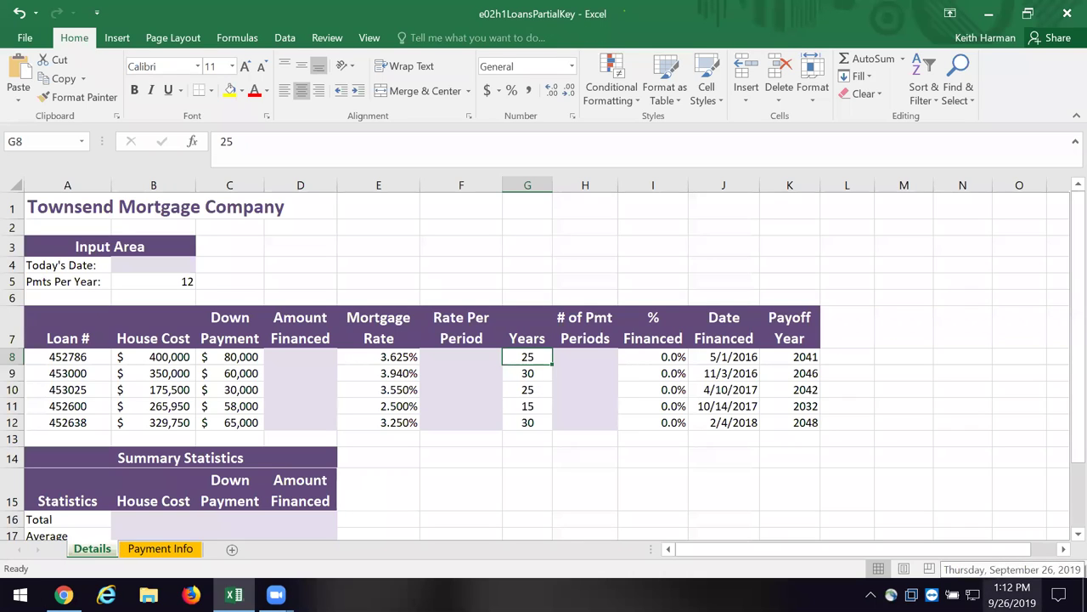
click(155, 267)
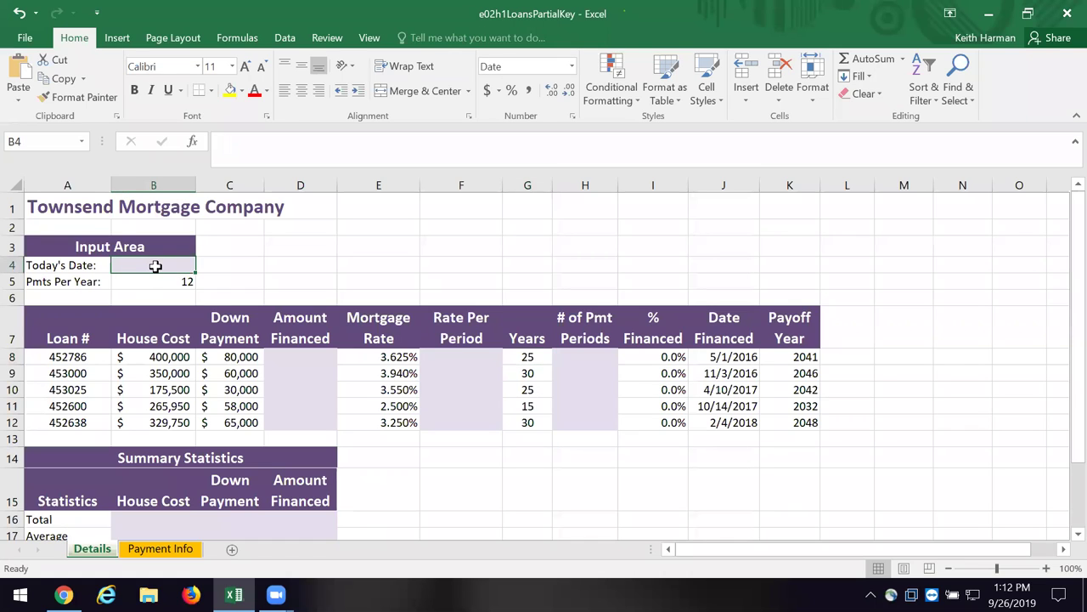
text(=NOW())
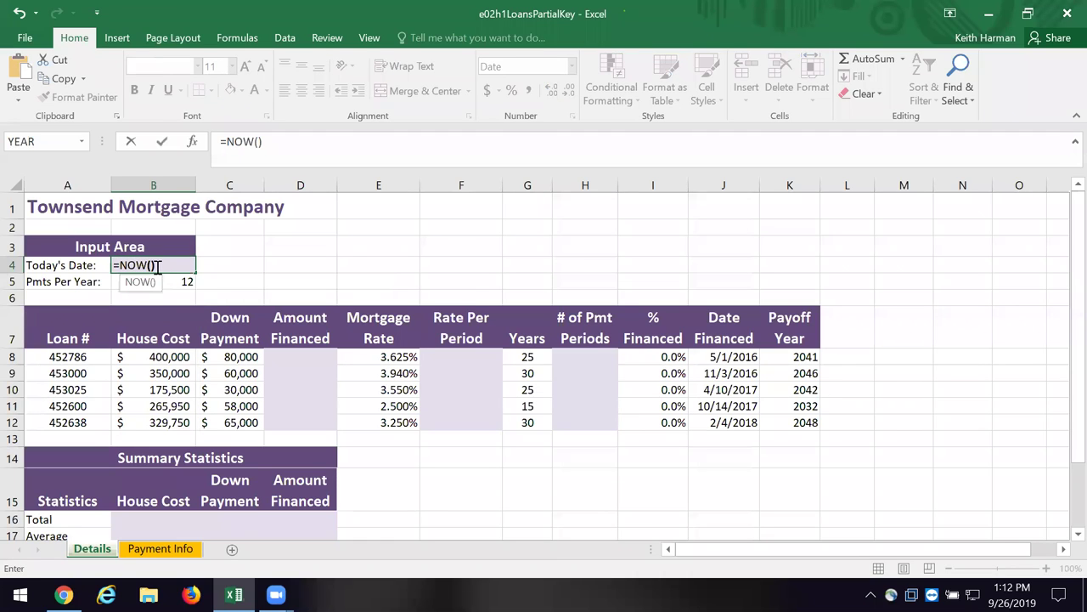
key(Return)
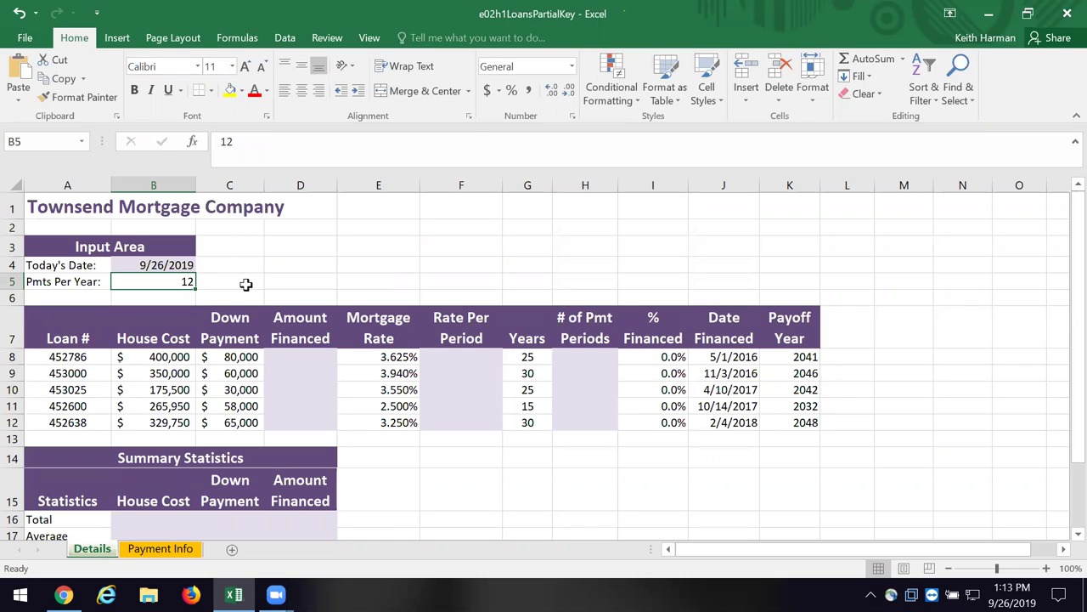
Build the first loan's Amount Financed formula in D8 as House Cost minus Down Payment, =B8-C8.
click(295, 355)
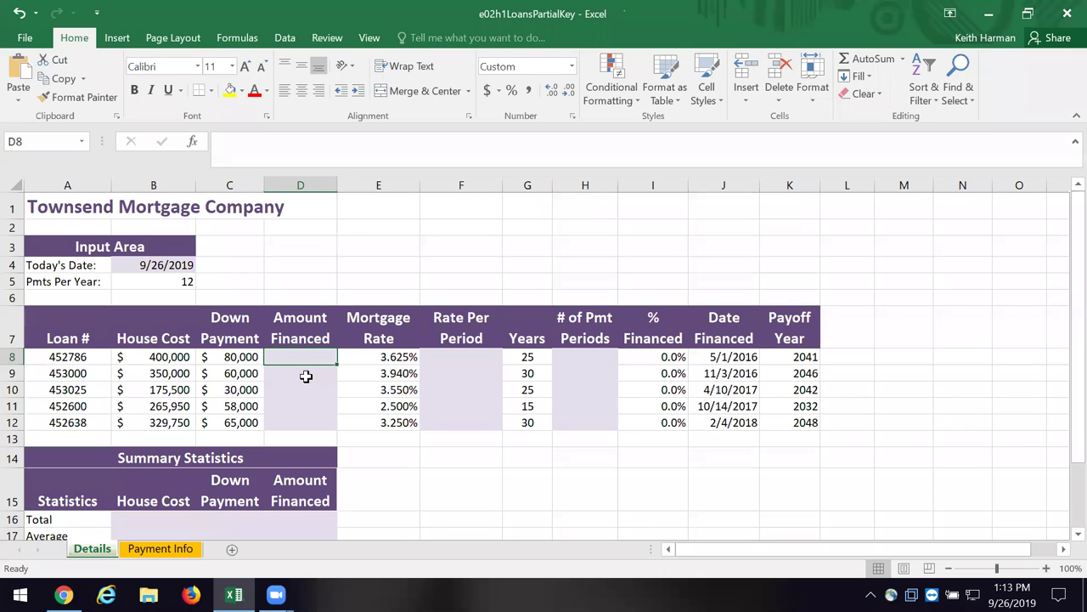
text(=)
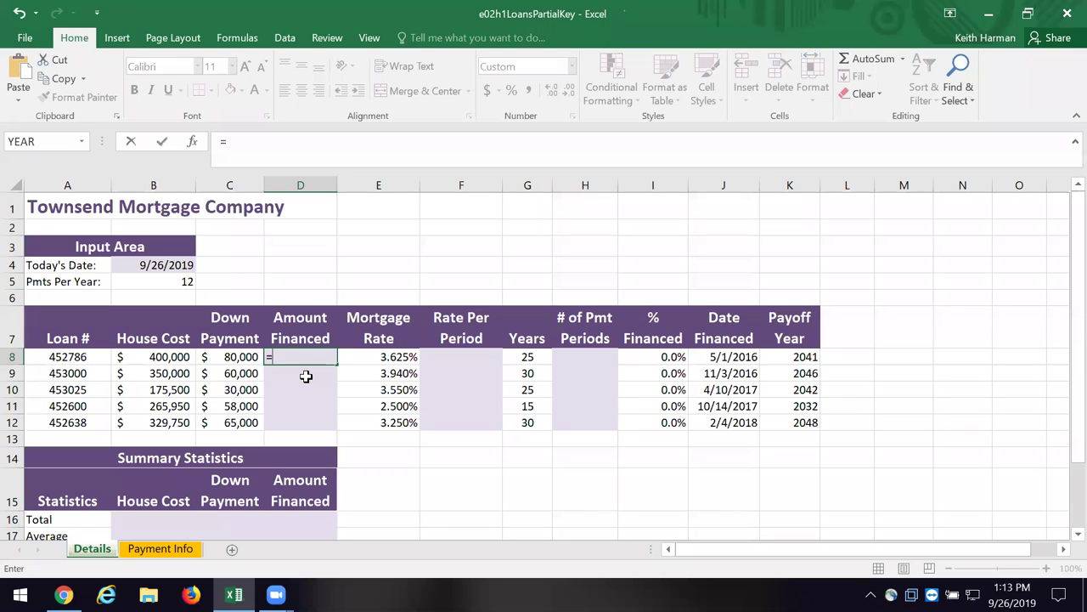
click(130, 359)
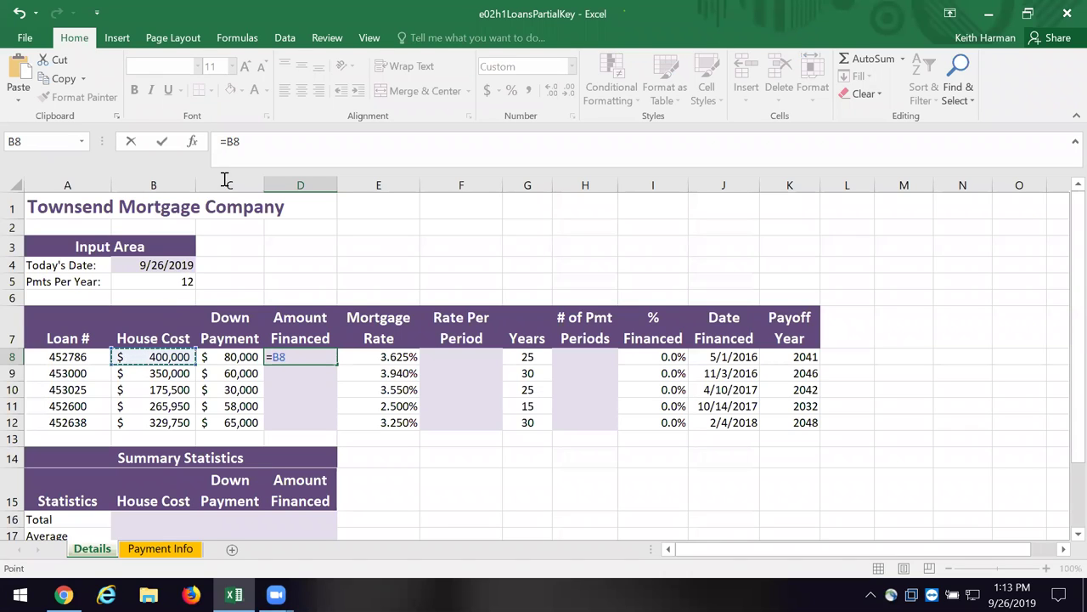
click(246, 145)
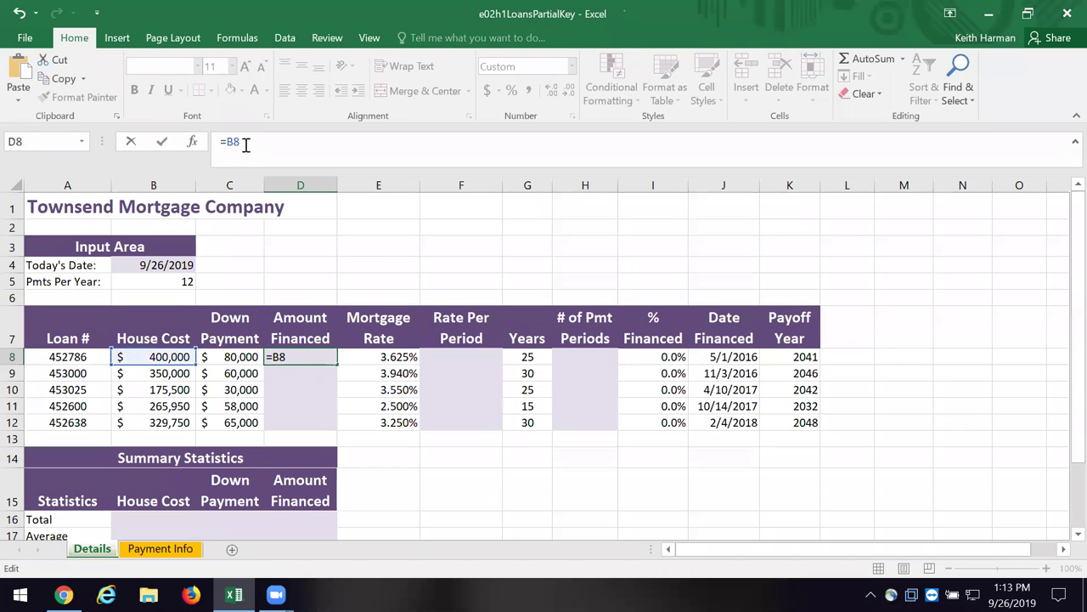
text(-)
click(225, 357)
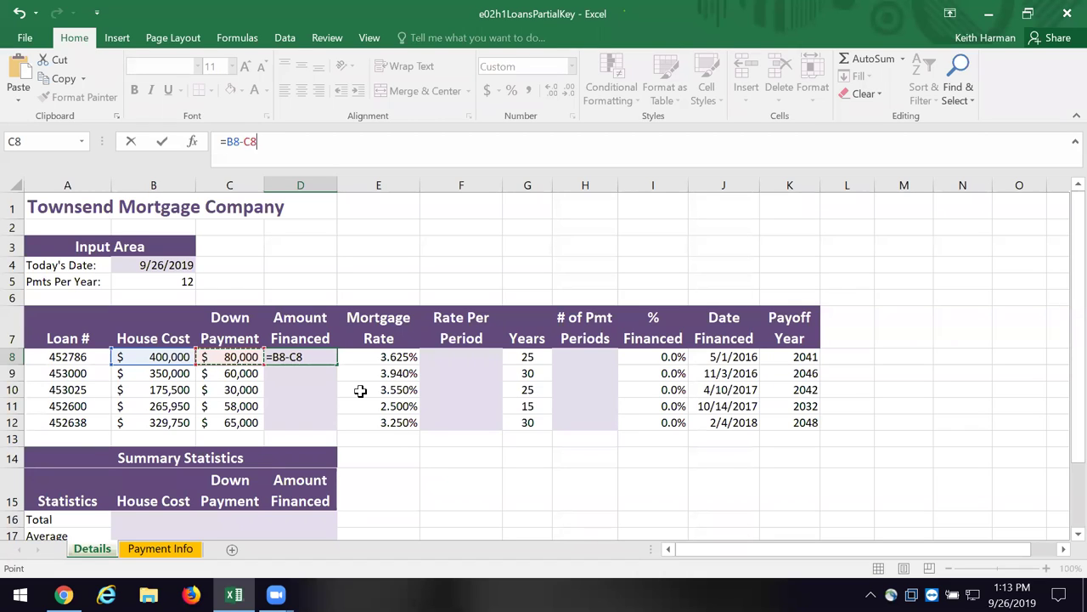
Make both column references in the D8 formula absolute so it reads =$B8-$C8, and enter it.
click(228, 142)
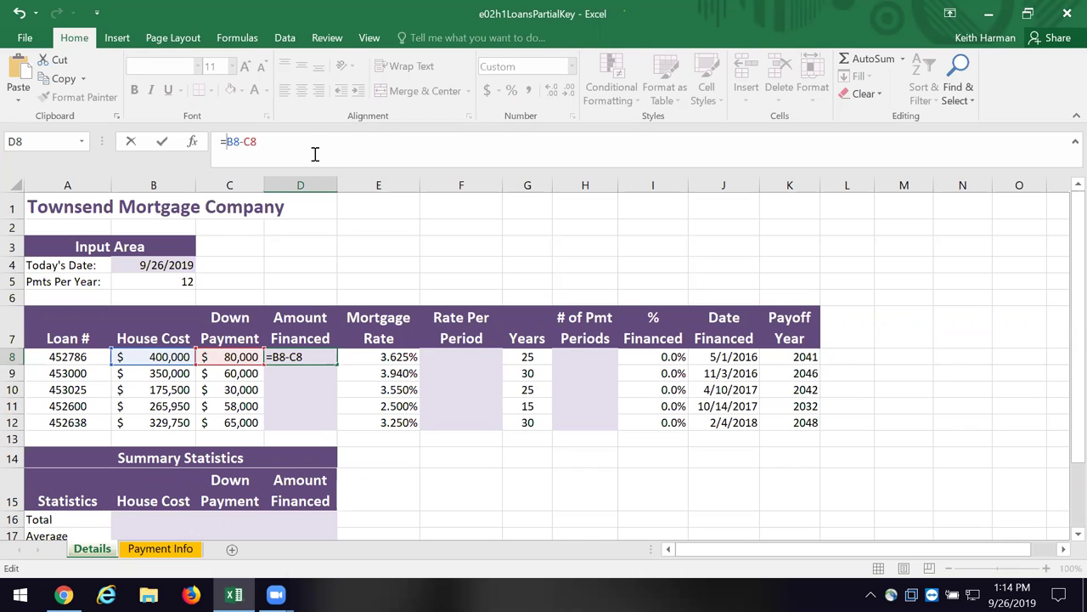
text($B8-)
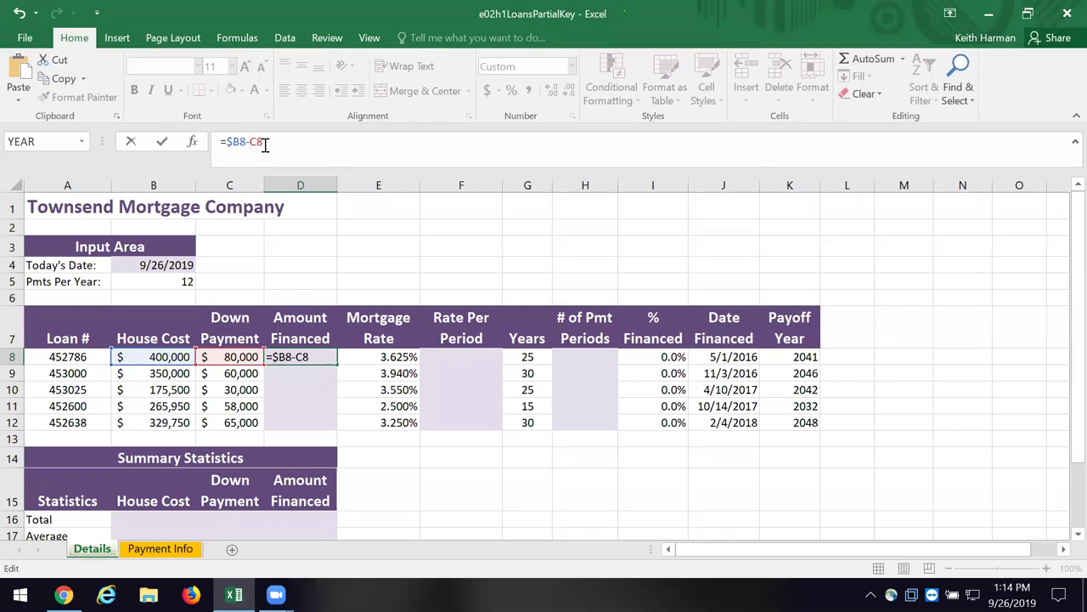
text($)
click(169, 146)
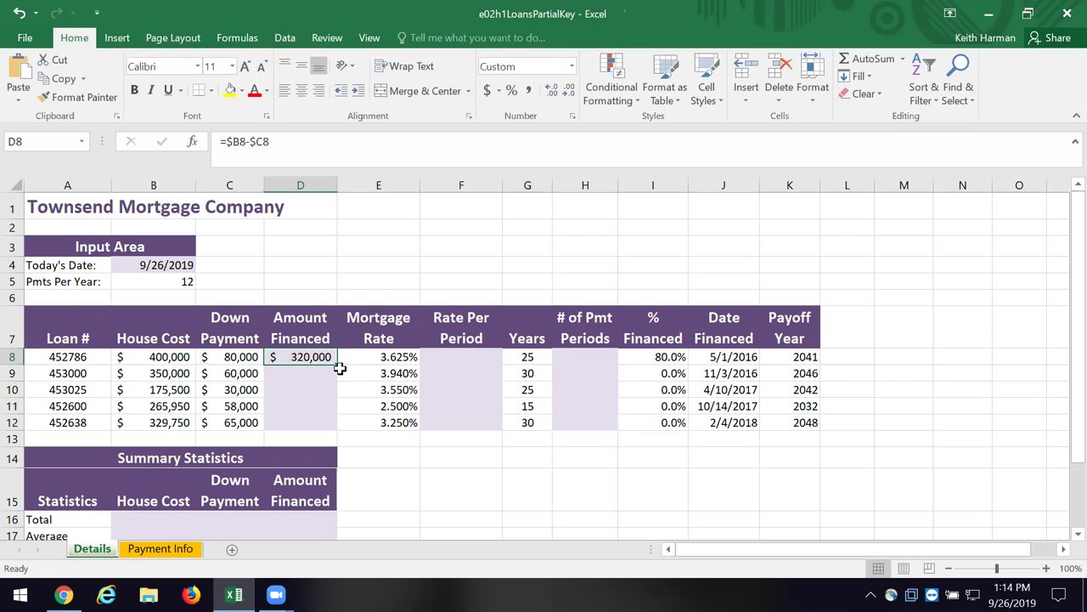
Fill the Amount Financed formula from D8 down through D12.
drag(337, 366, 336, 366)
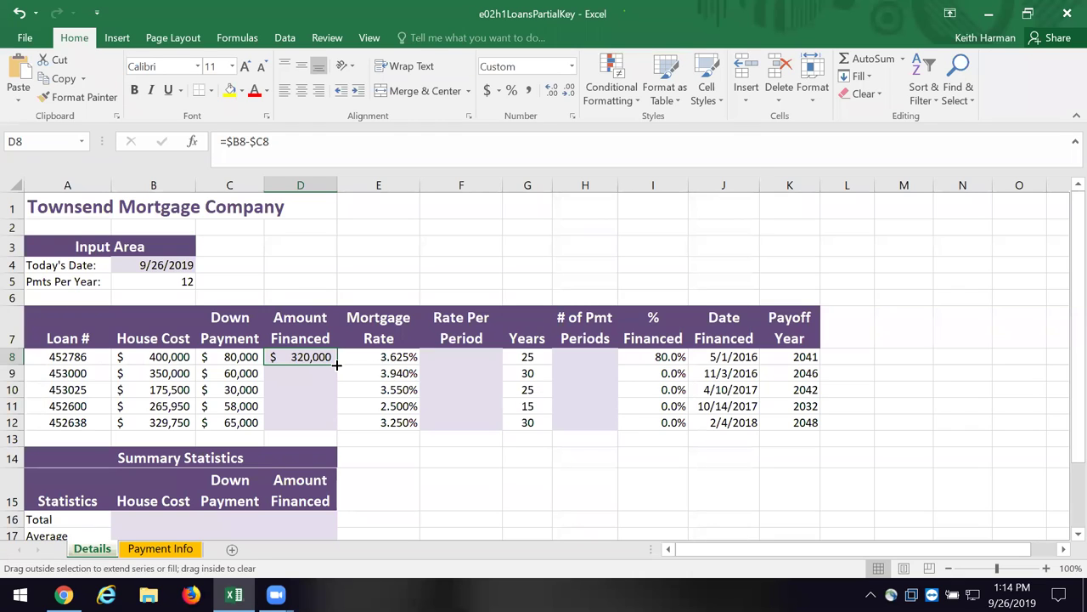
drag(337, 364, 331, 403)
drag(327, 418, 329, 430)
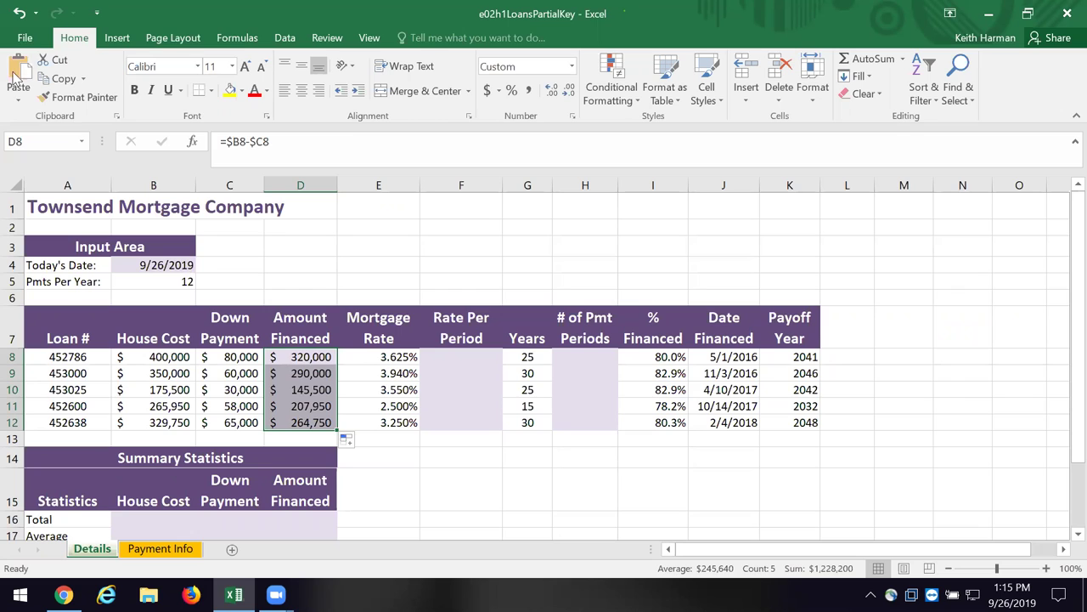
Define the name House_Cost for cell B8 on the Details sheet, with its scope set to Payment Info.
click(237, 37)
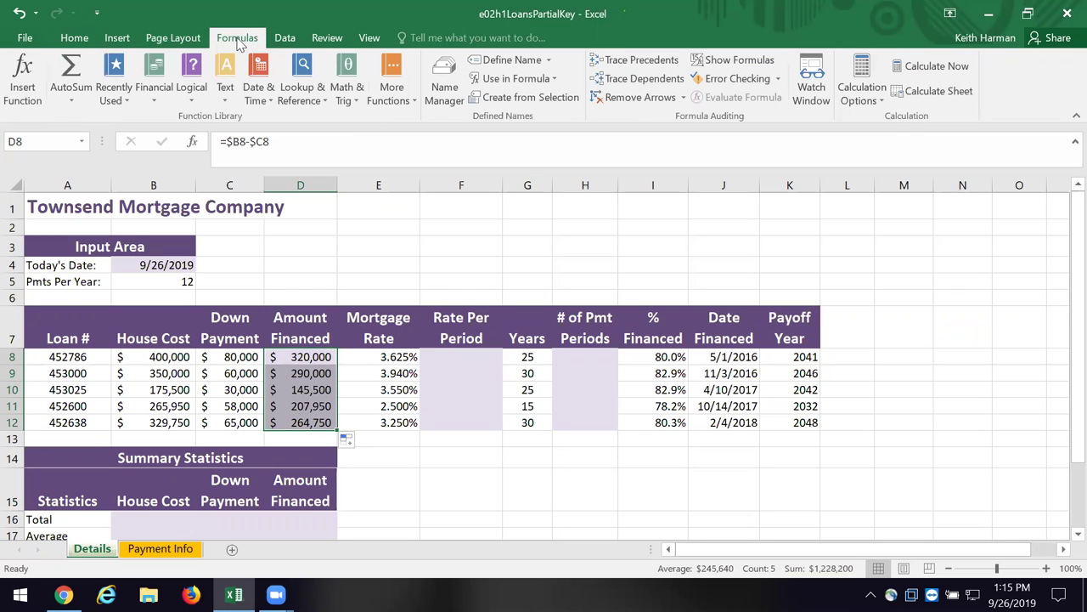
click(450, 73)
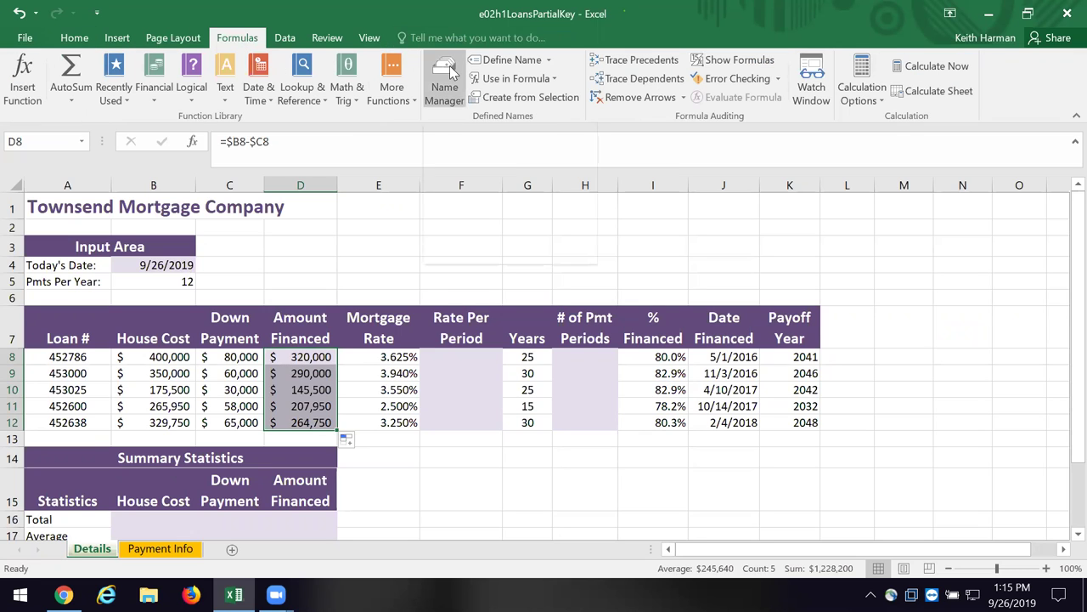
click(170, 357)
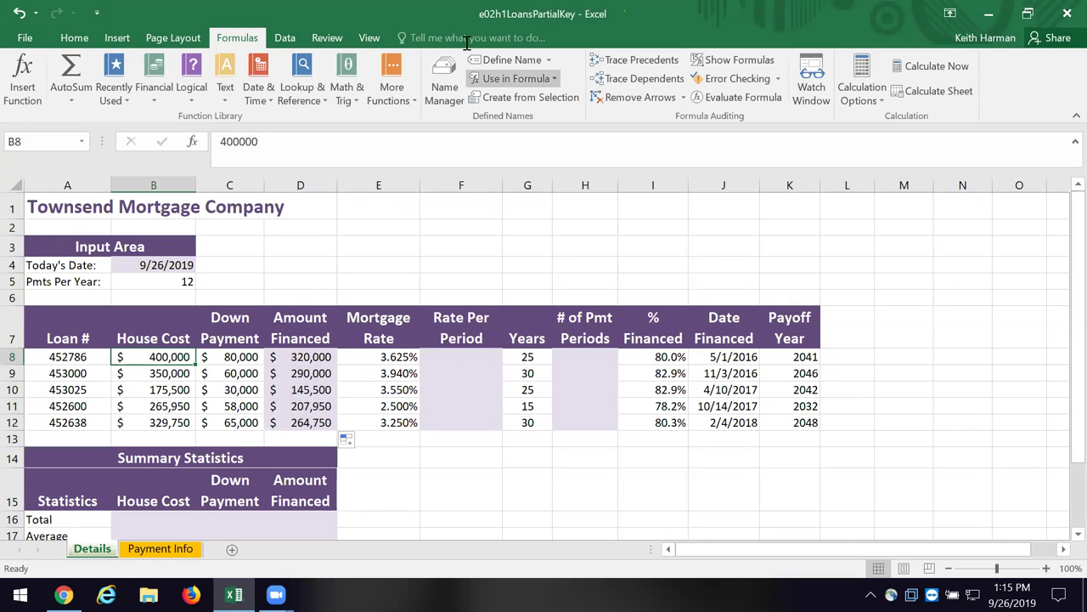
click(548, 60)
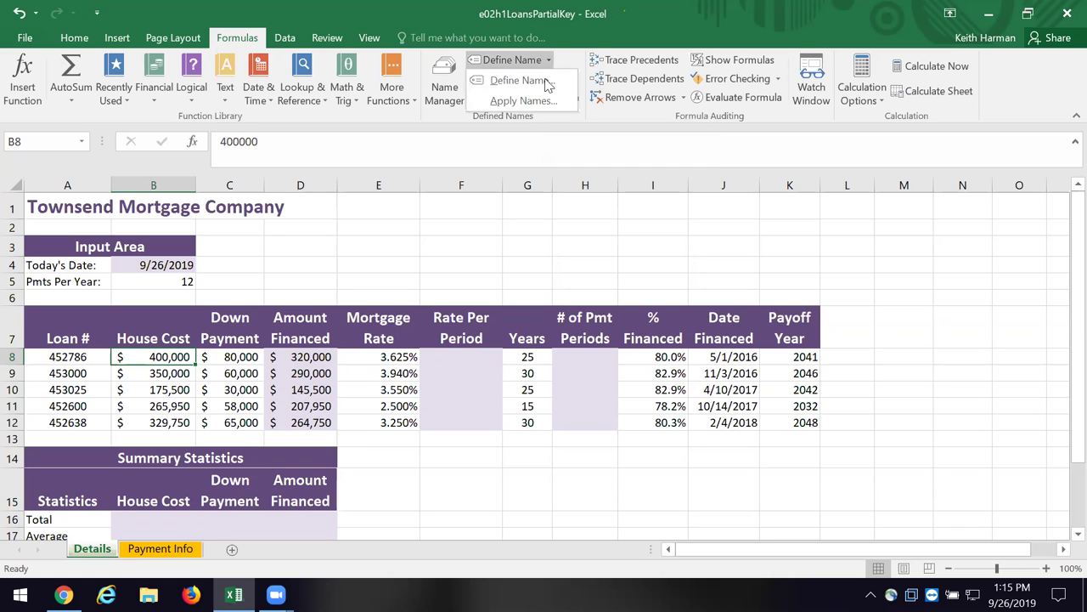
click(545, 83)
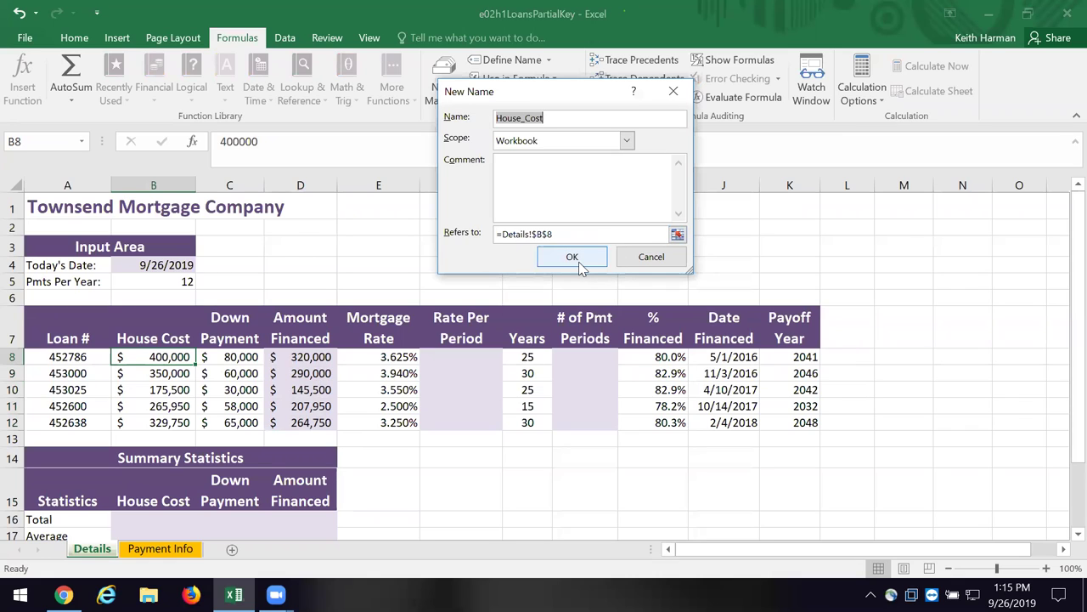
click(626, 142)
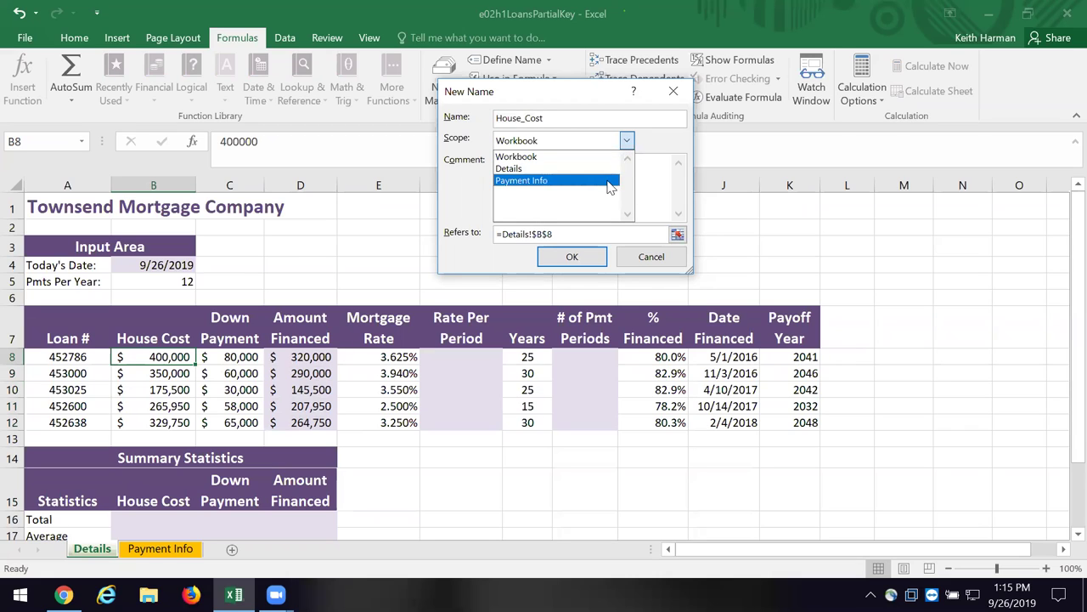
click(608, 184)
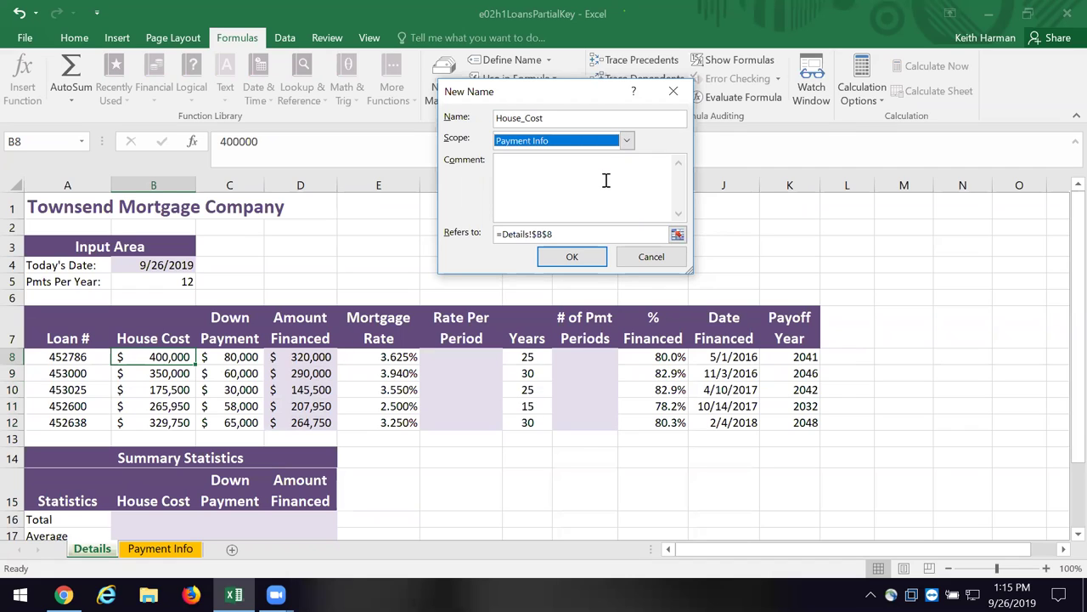
click(589, 266)
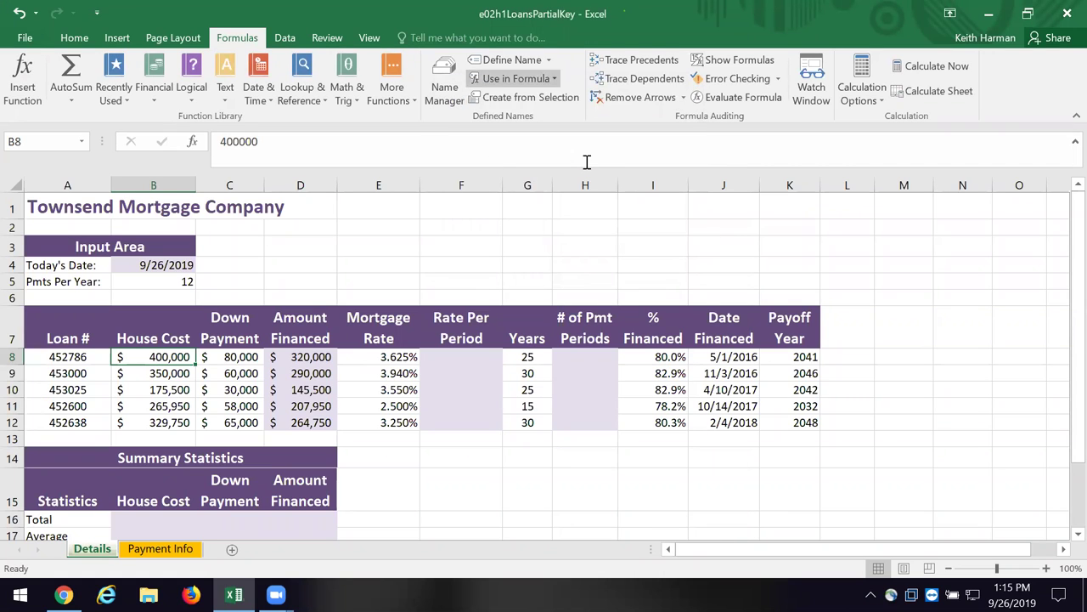
Check the names offered for use in formulas and examine House_Cost's reference and scope in the Name Manager.
click(516, 78)
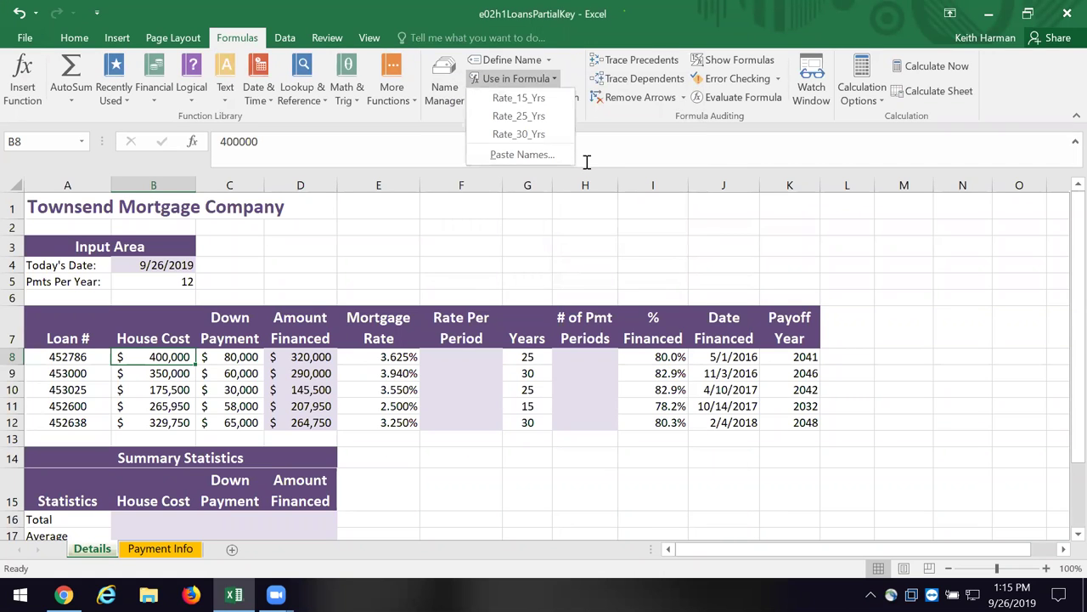
click(602, 222)
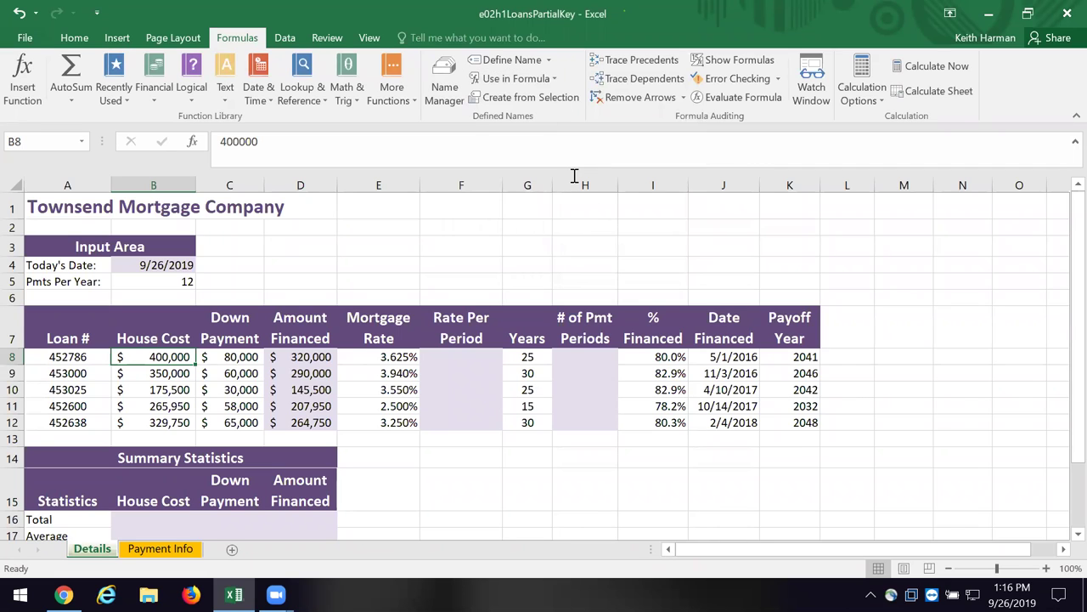
click(444, 85)
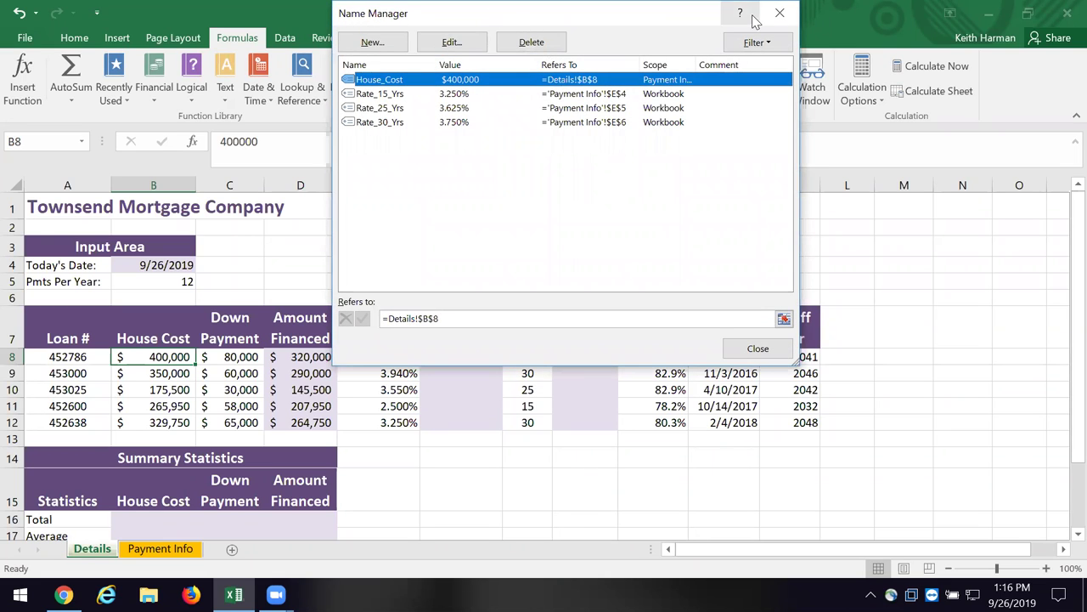
click(780, 15)
click(639, 229)
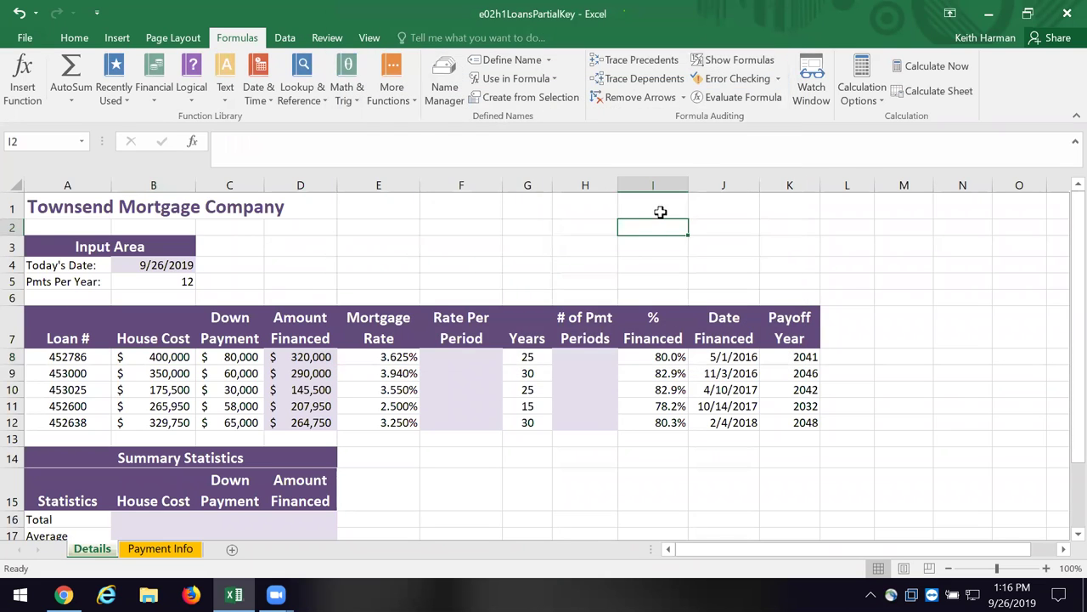
click(516, 78)
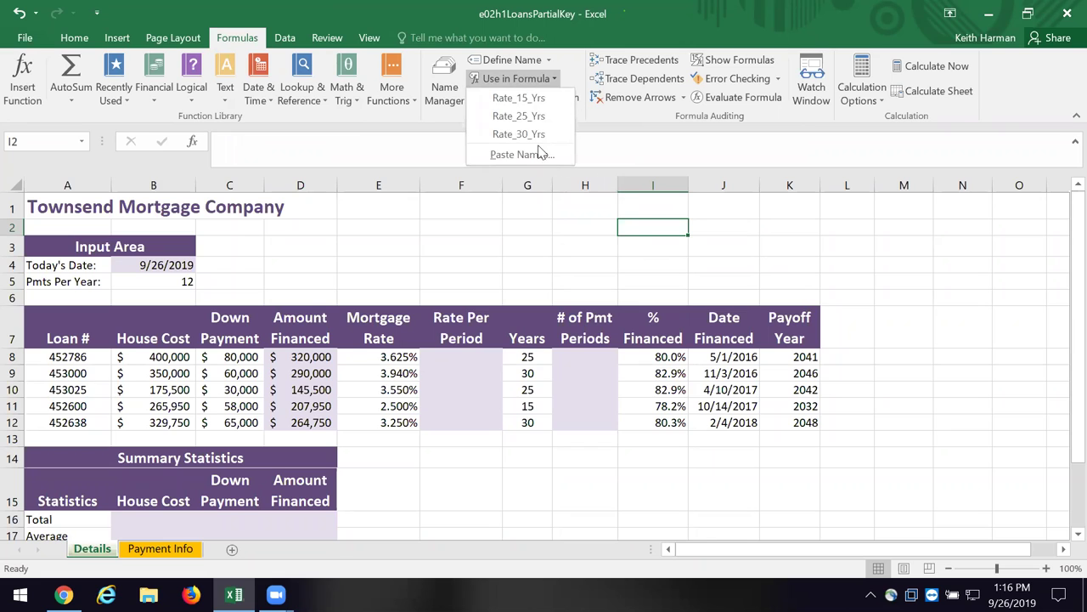
click(778, 221)
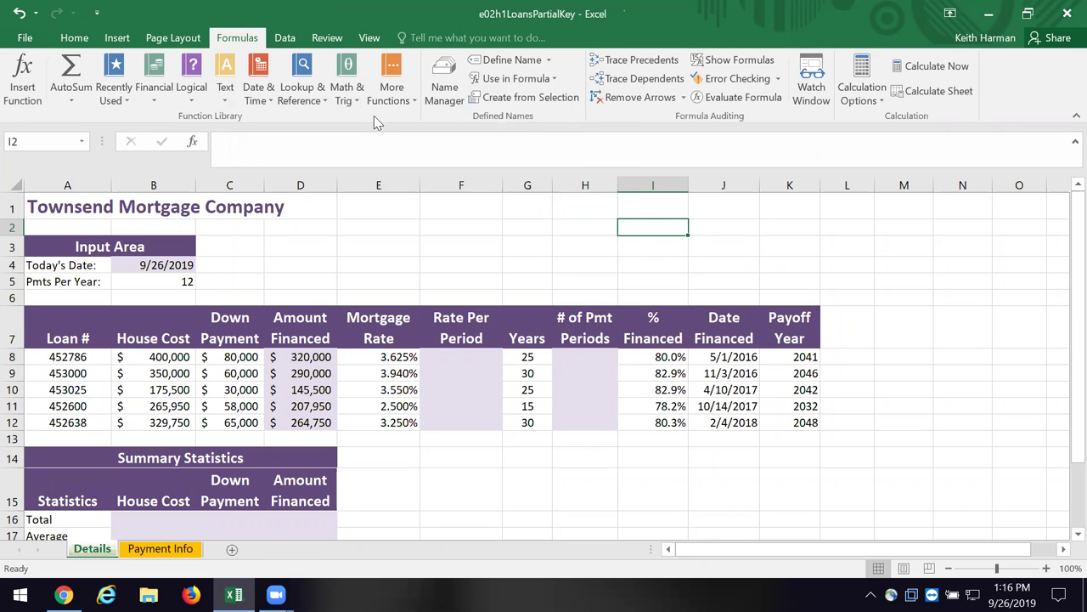
click(446, 76)
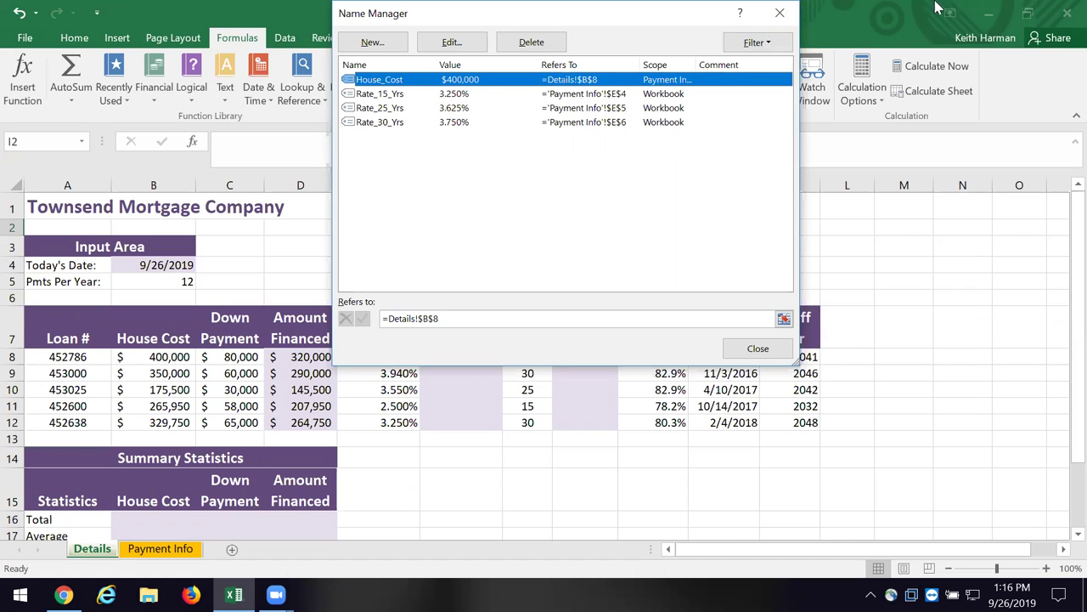
click(779, 13)
click(450, 260)
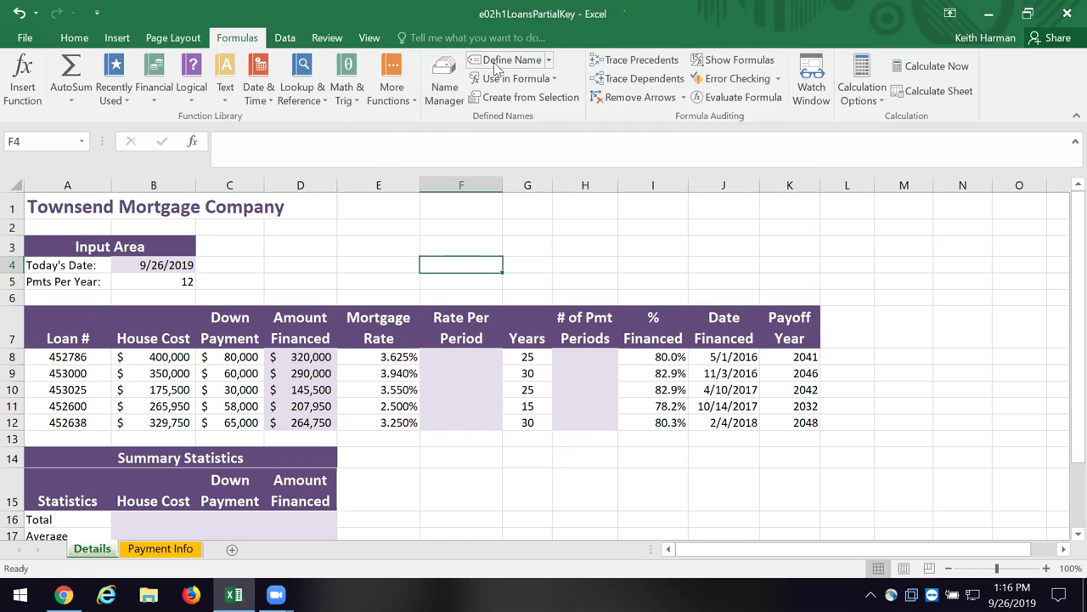
Delete the House_Cost name scoped to Payment Info from the Name Manager.
click(443, 82)
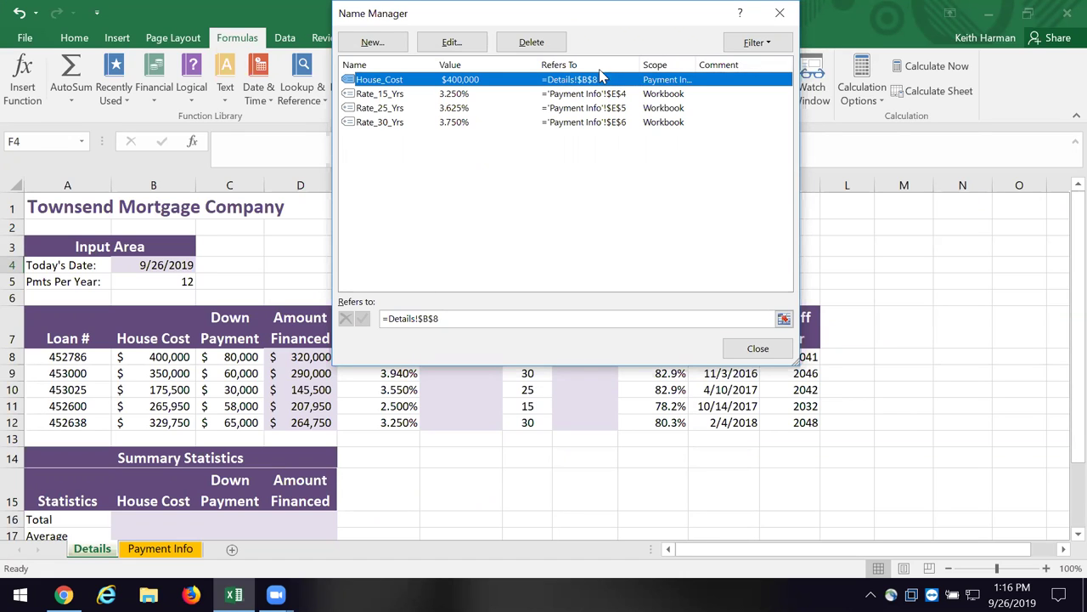
click(453, 43)
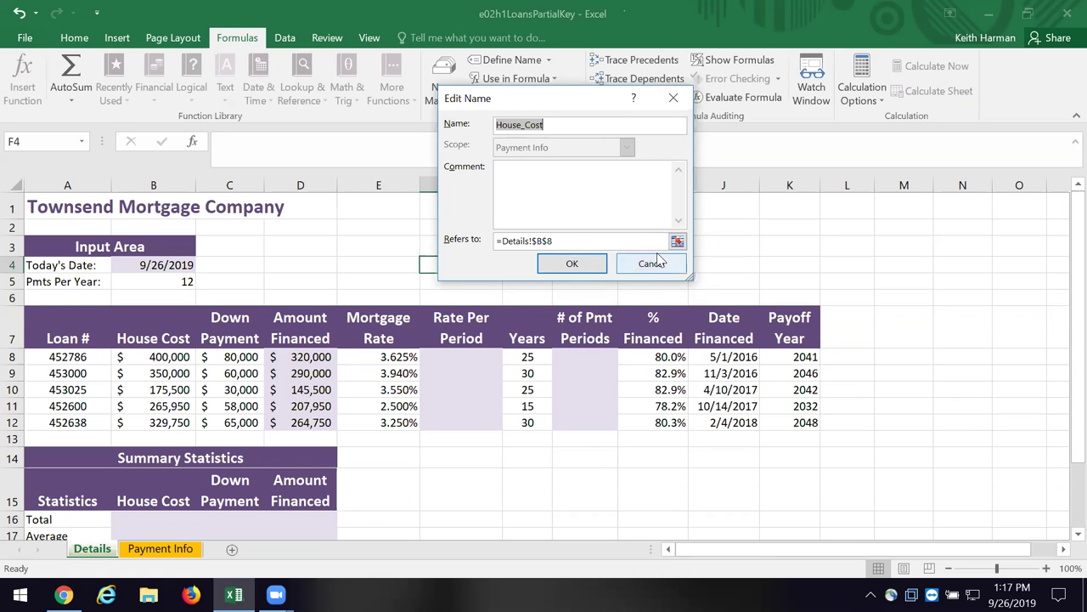
click(573, 265)
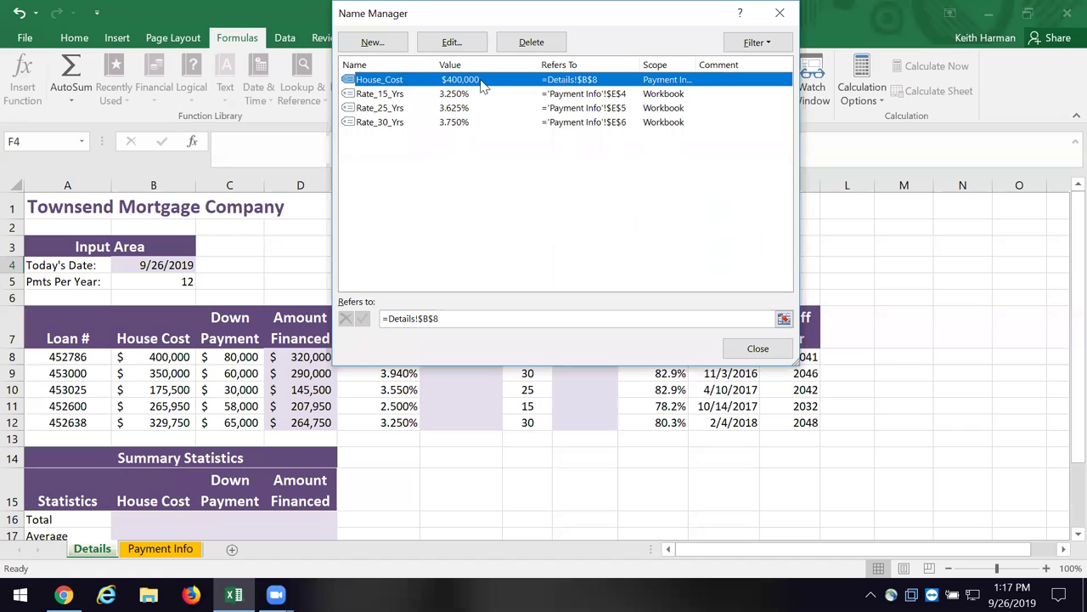
click(527, 44)
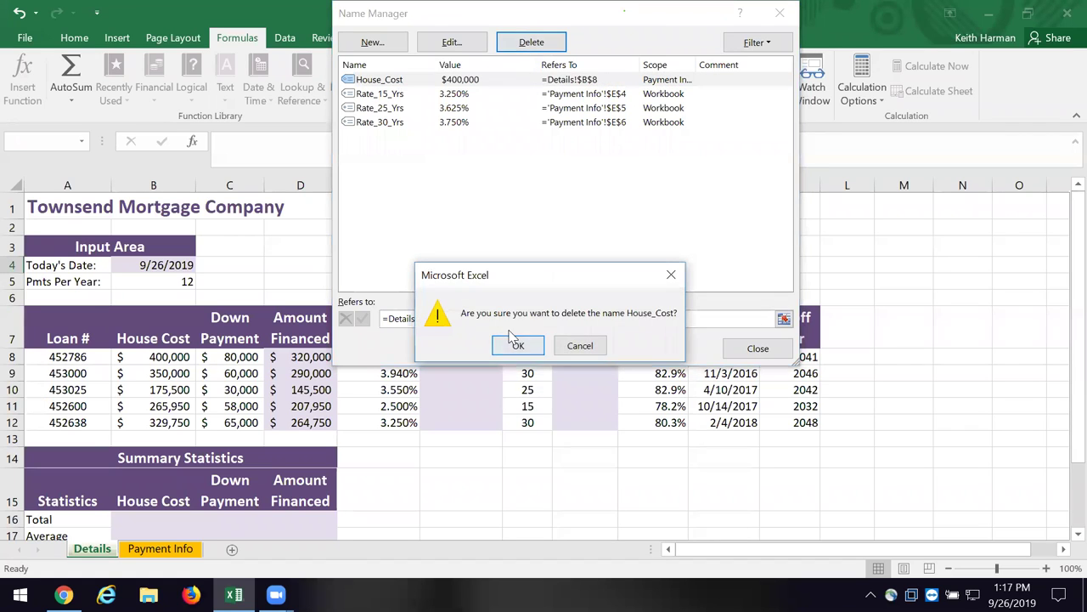
click(517, 344)
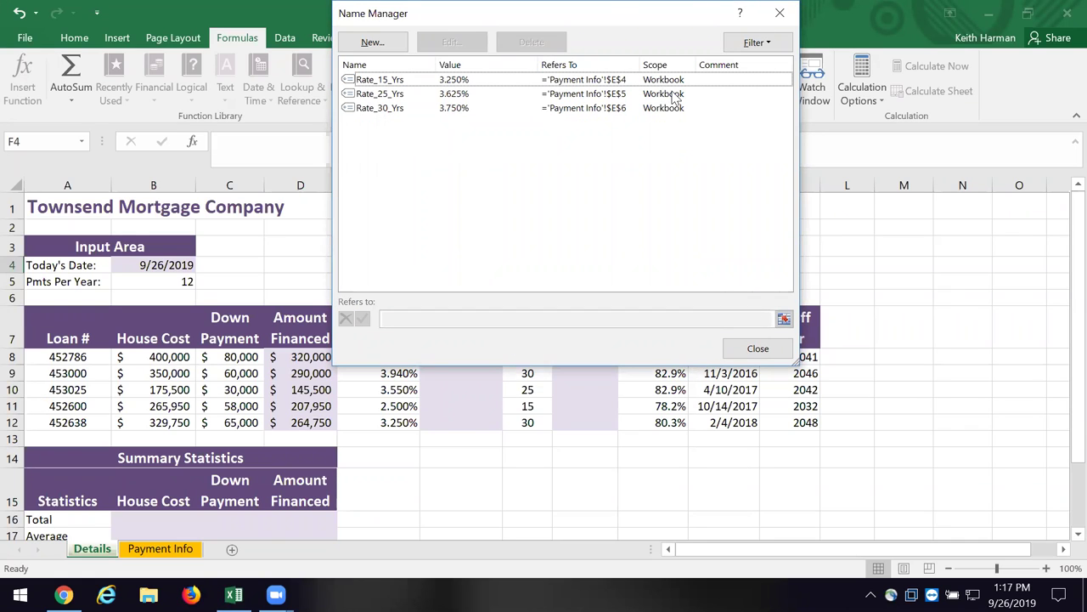
click(779, 13)
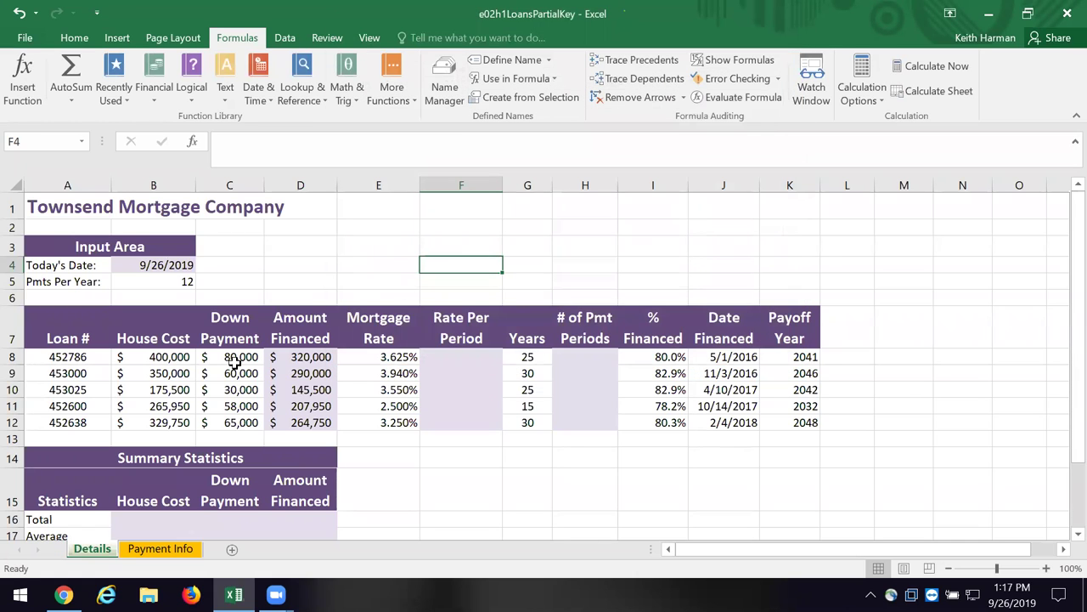
Define the name House_Cost for range B8:B12 with Workbook scope, and check it among the names offered for formulas.
click(174, 358)
click(306, 267)
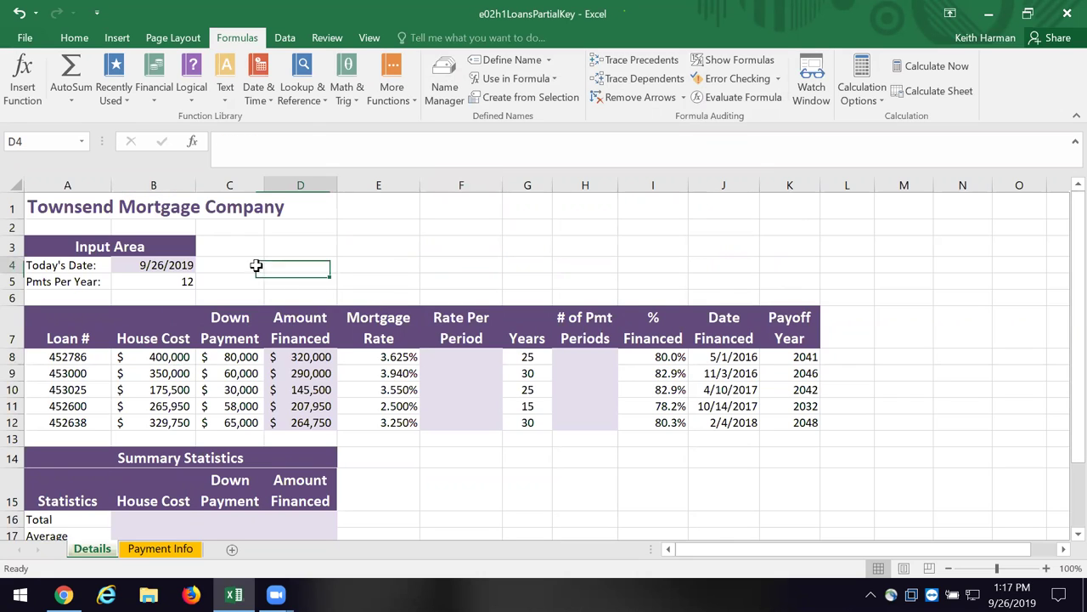
click(157, 357)
drag(157, 356, 160, 419)
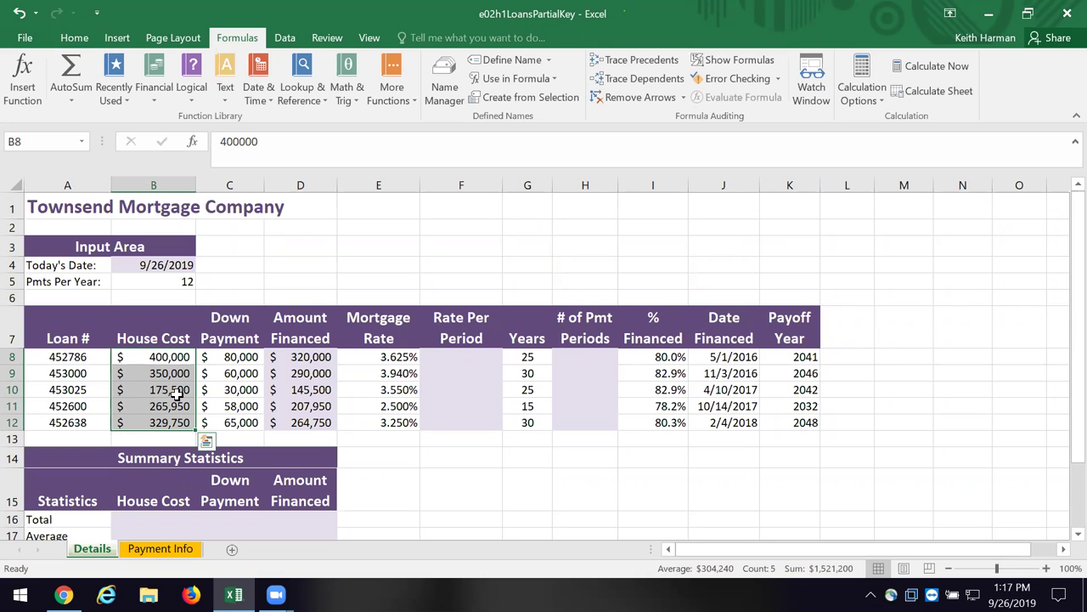
click(508, 60)
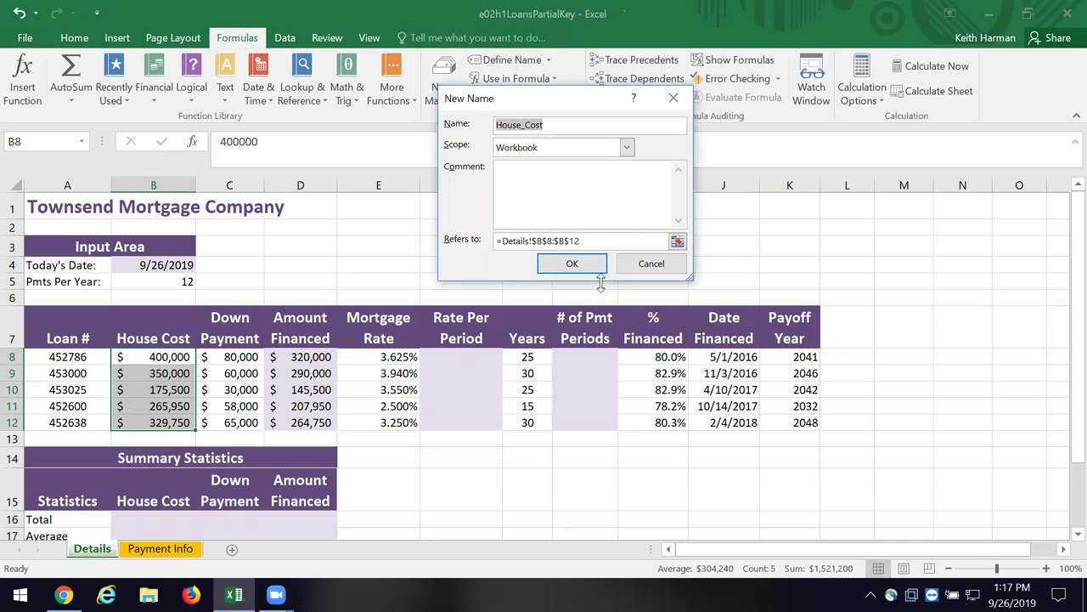
click(572, 265)
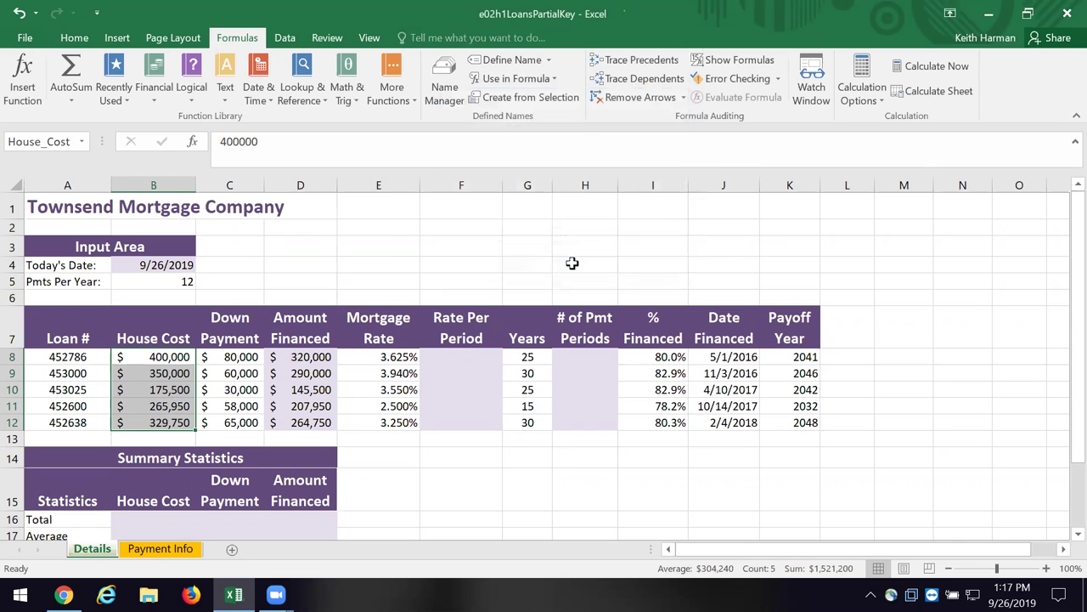
click(572, 263)
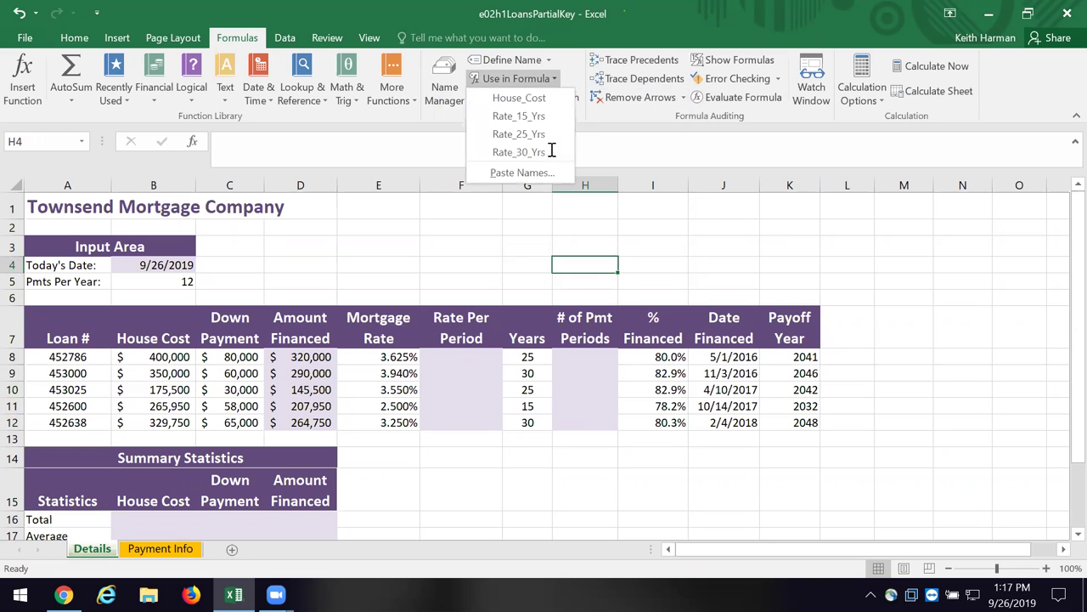
click(830, 242)
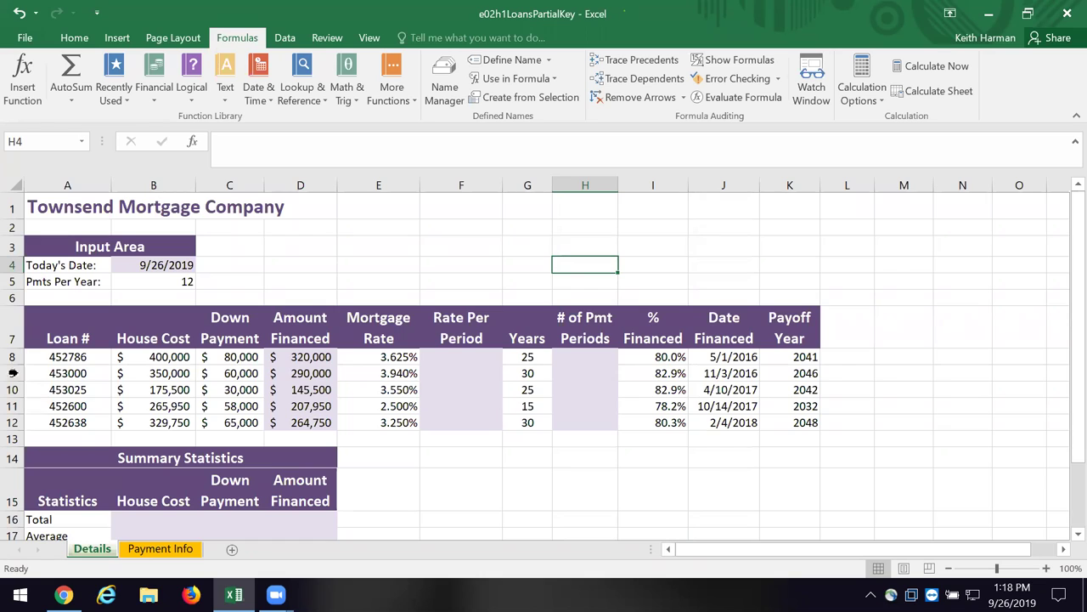
click(454, 357)
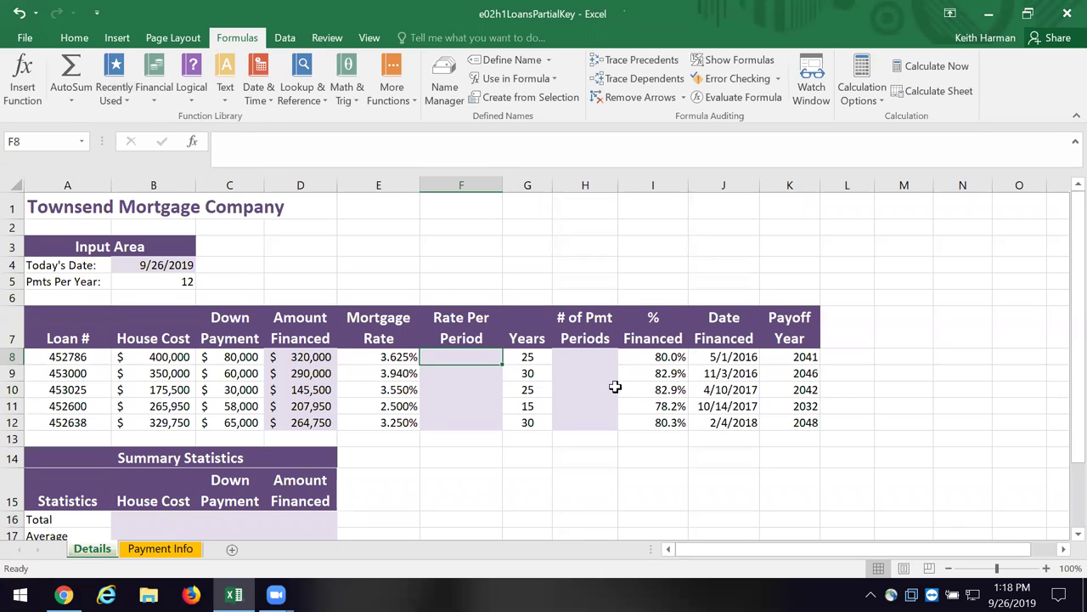
click(379, 354)
click(288, 144)
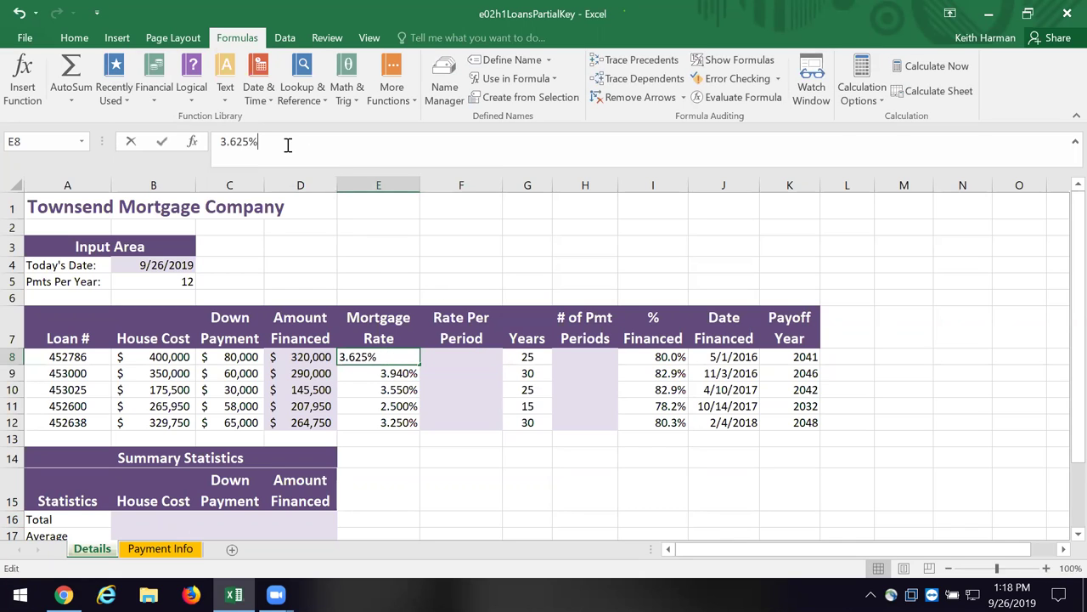
key(BackSpace)
key(BackSpace)
key(BackSpace)
key(BackSpace)
key(BackSpace)
key(BackSpace)
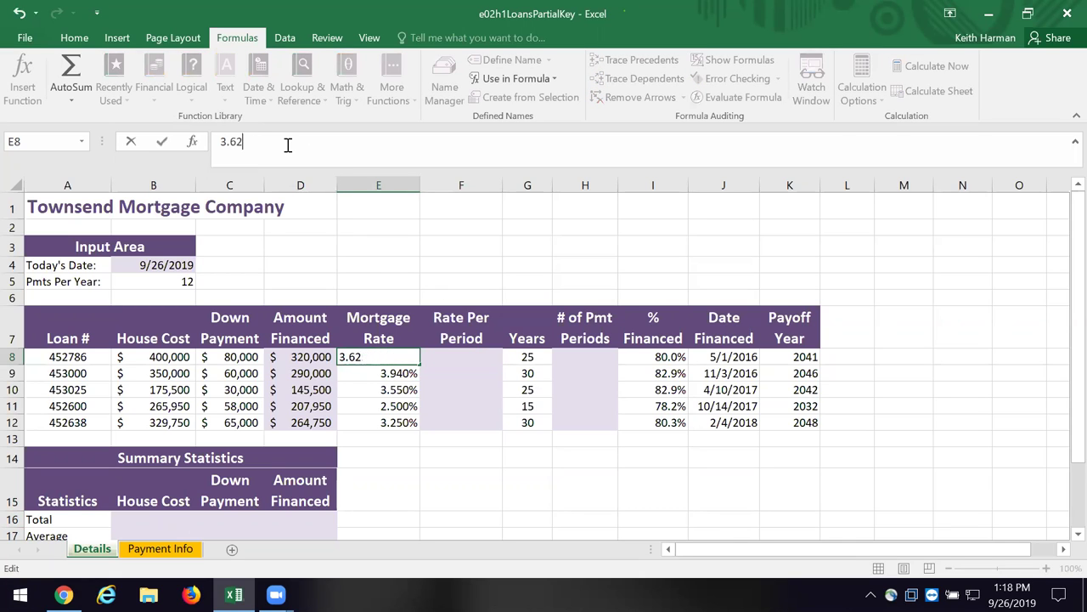
text(=)
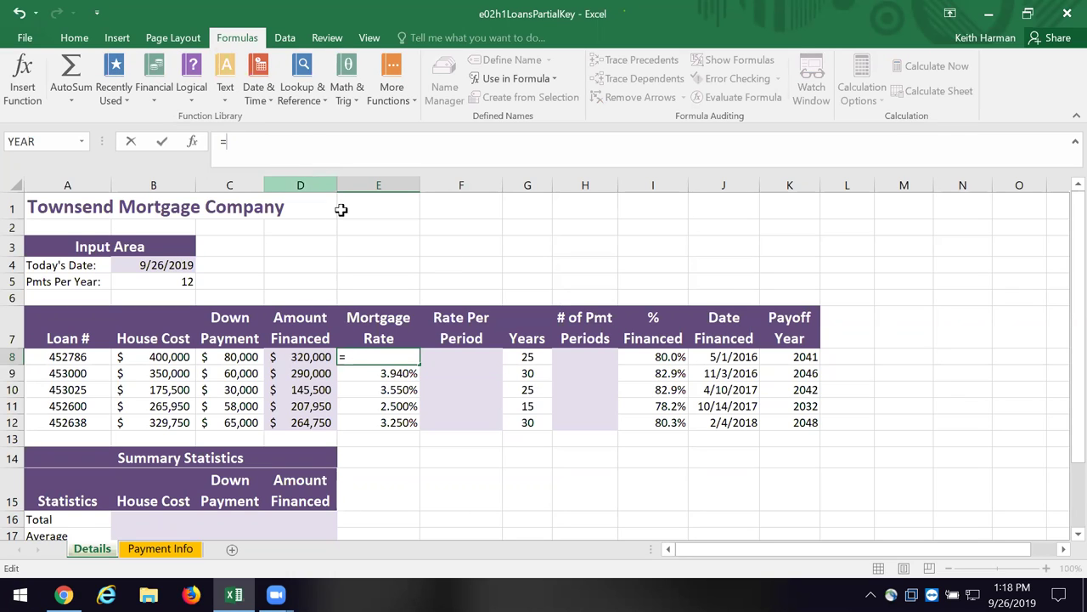
key(Escape)
click(667, 406)
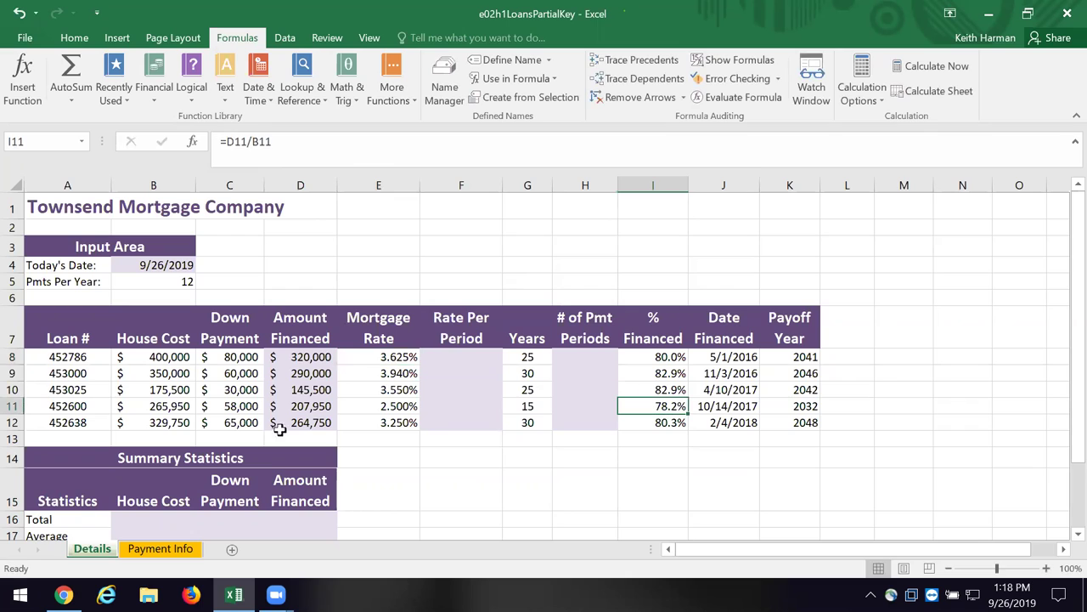
Enter the Rate Per Period formula =E8/12 in cell F8 for the first loan.
click(489, 359)
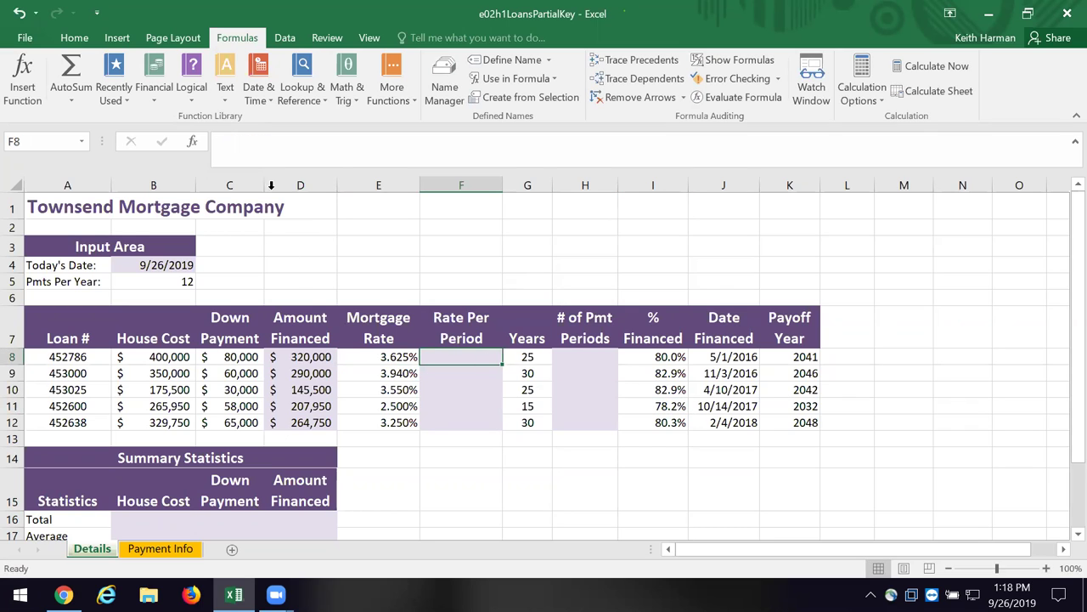
click(267, 150)
text(=)
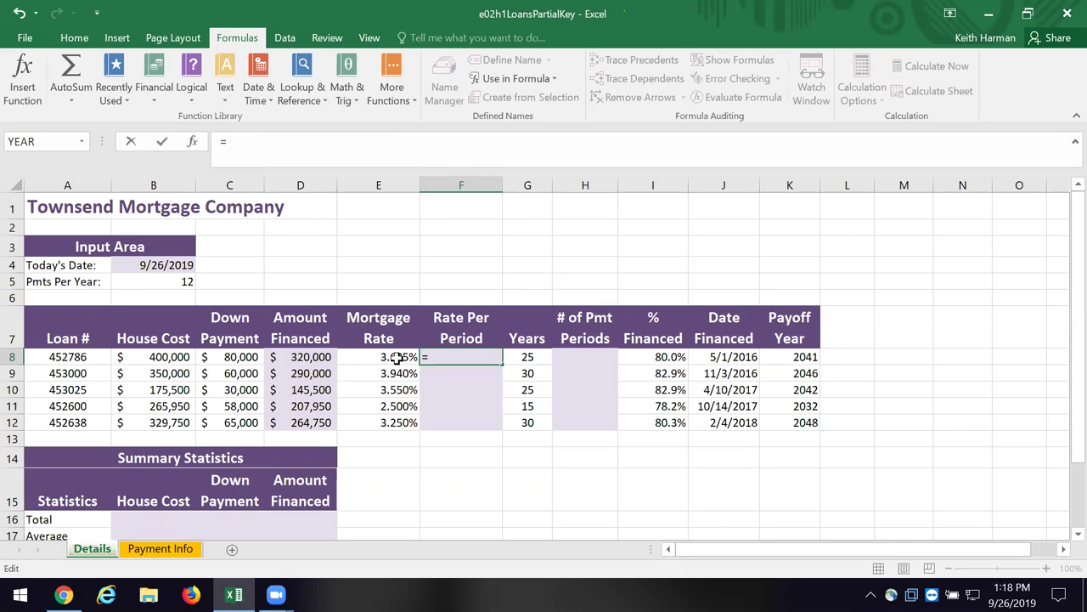
click(397, 357)
click(248, 140)
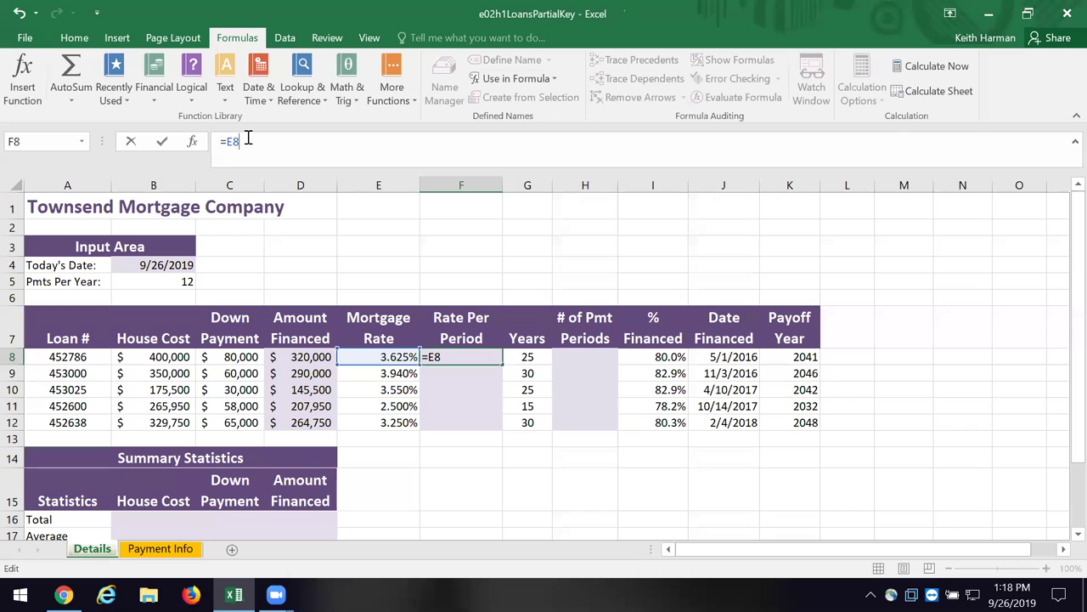
text(/12)
click(162, 142)
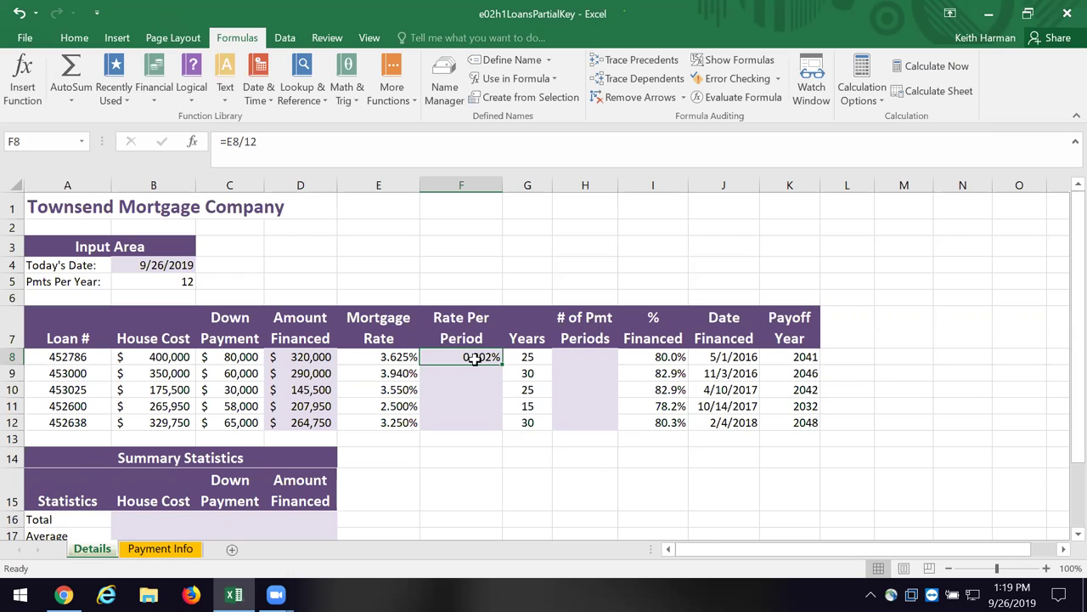
Increase the precision of the Rate Per Period percentage in F8 to six decimal places.
click(79, 40)
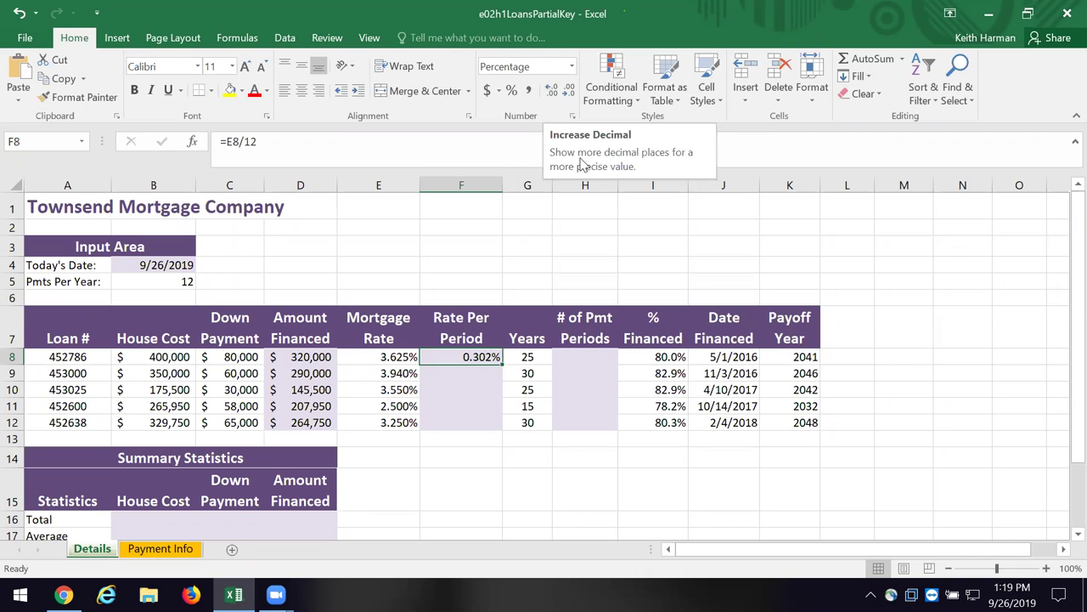
click(550, 90)
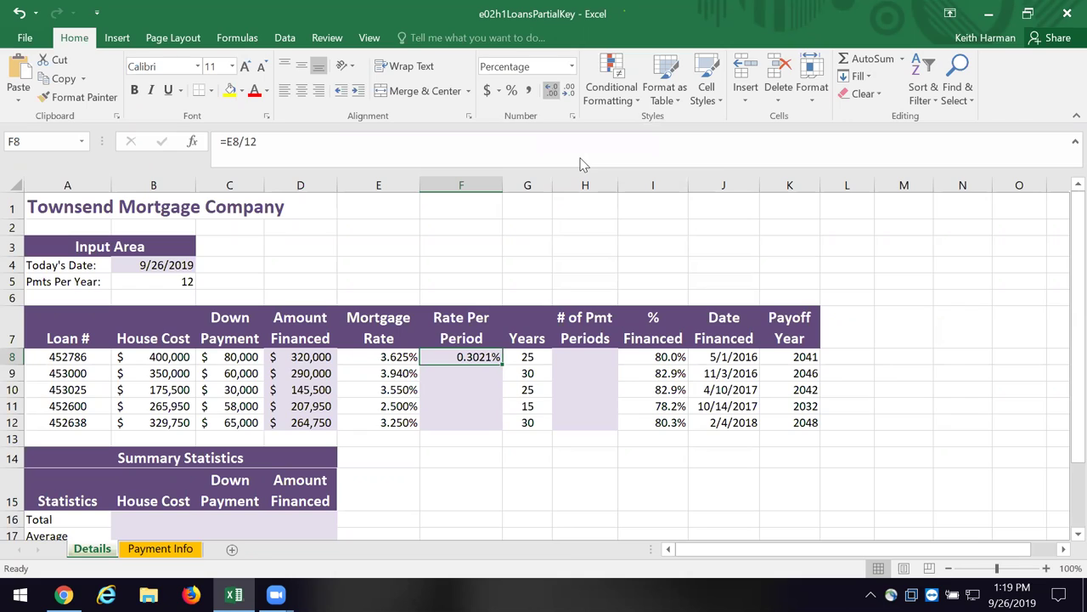
key(alt+h)
key(0)
key(alt+h)
key(0)
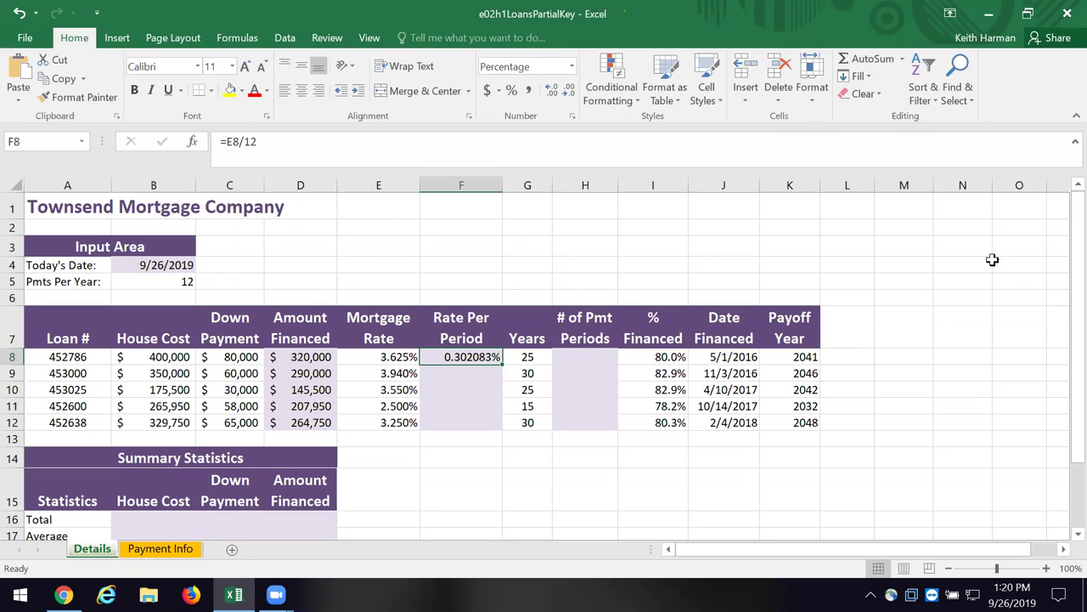
Change the F8 formula to =$E8/12 with a column-absolute reference and copy it down through F12.
click(1020, 390)
click(448, 357)
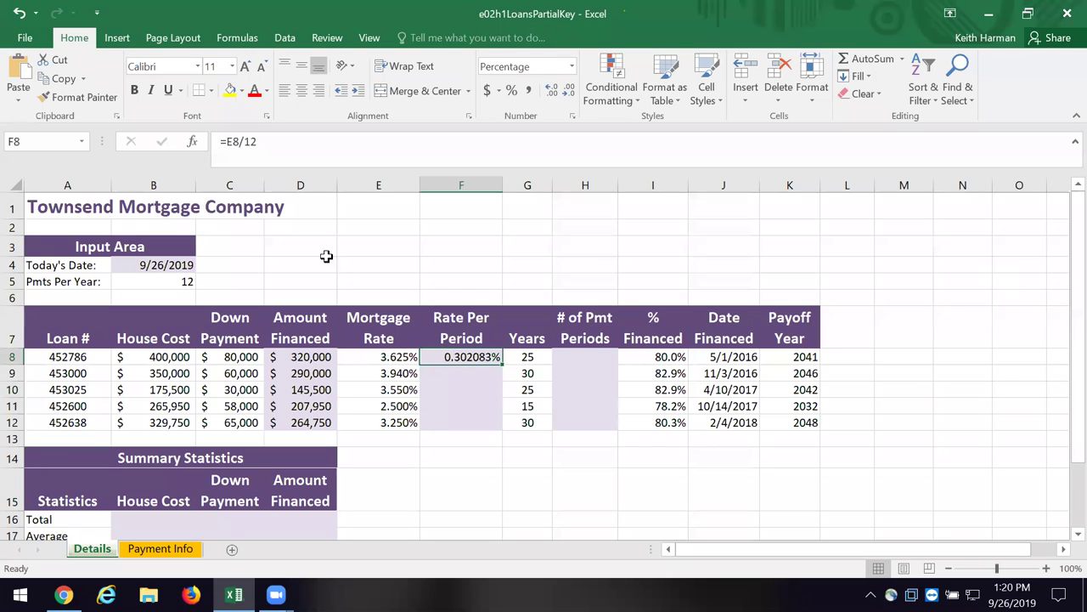
click(225, 142)
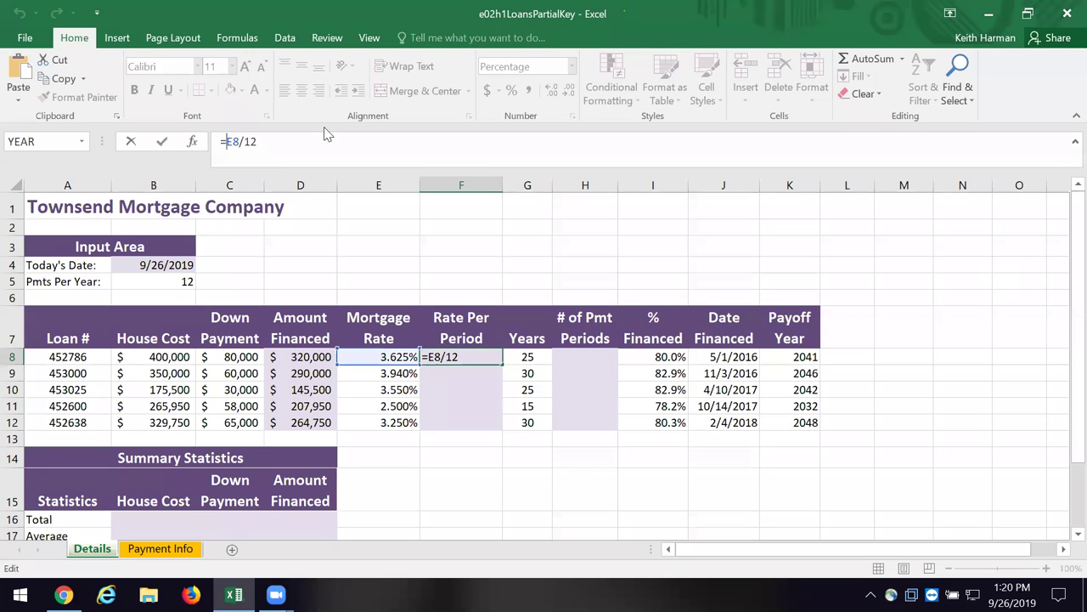
text($)
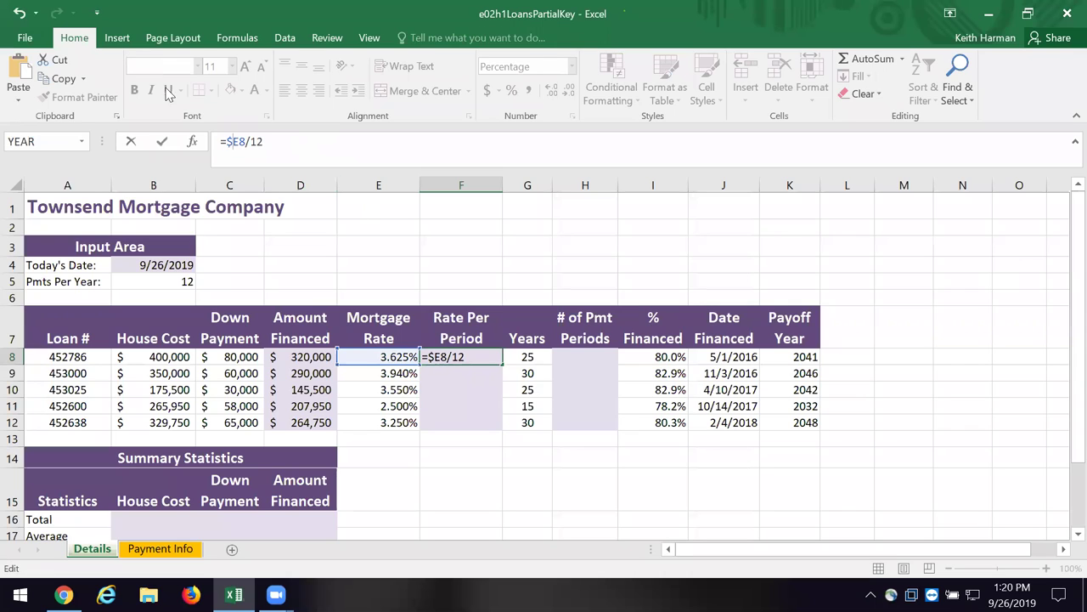
click(163, 141)
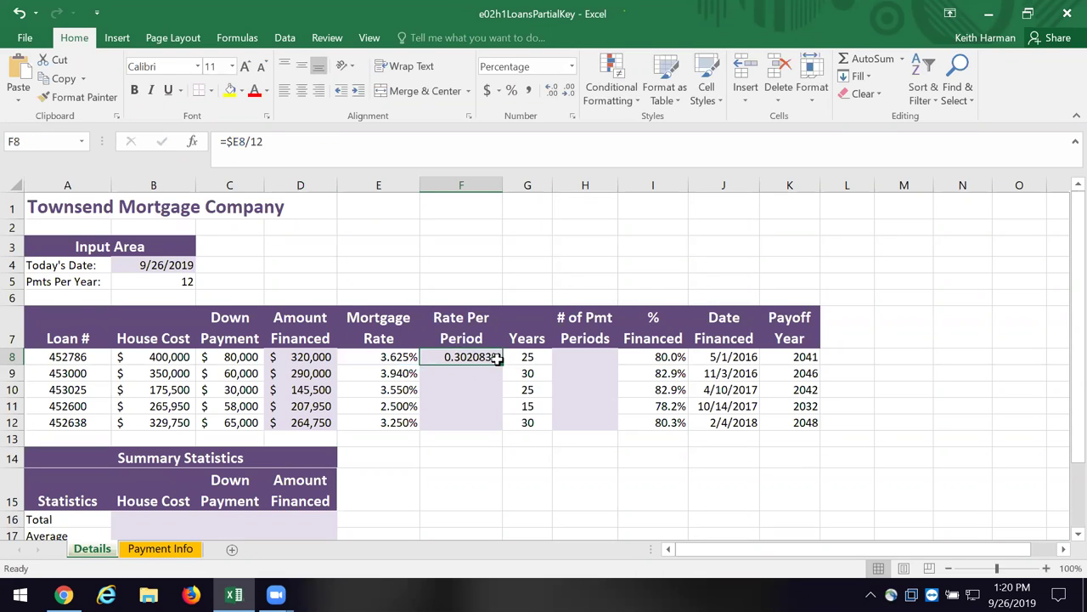
drag(501, 363, 495, 422)
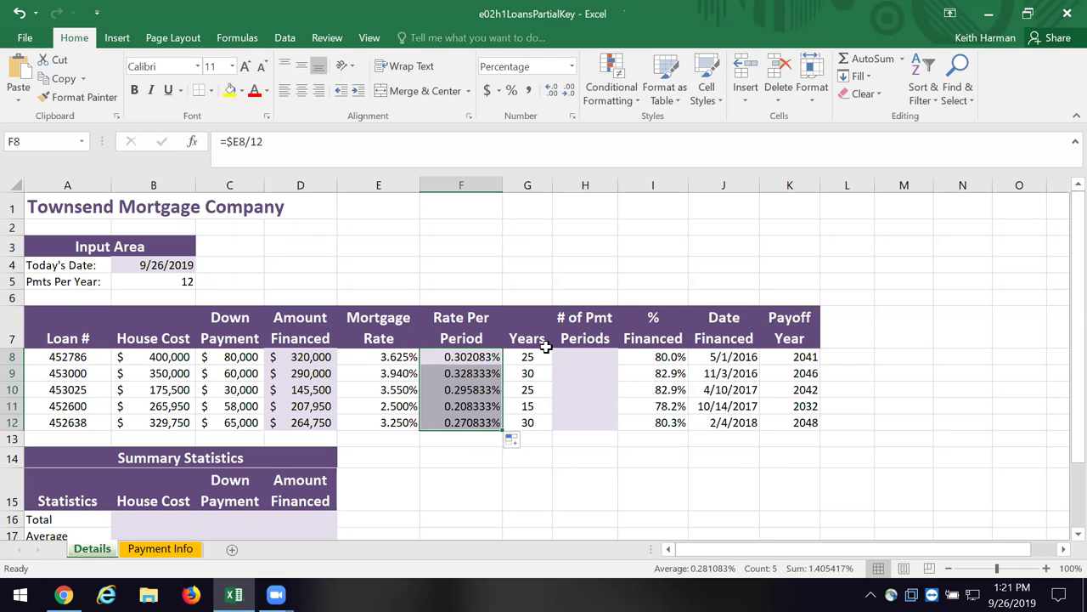
Examine the content of the Pmts Per Year input cell B5 without changing it.
click(595, 358)
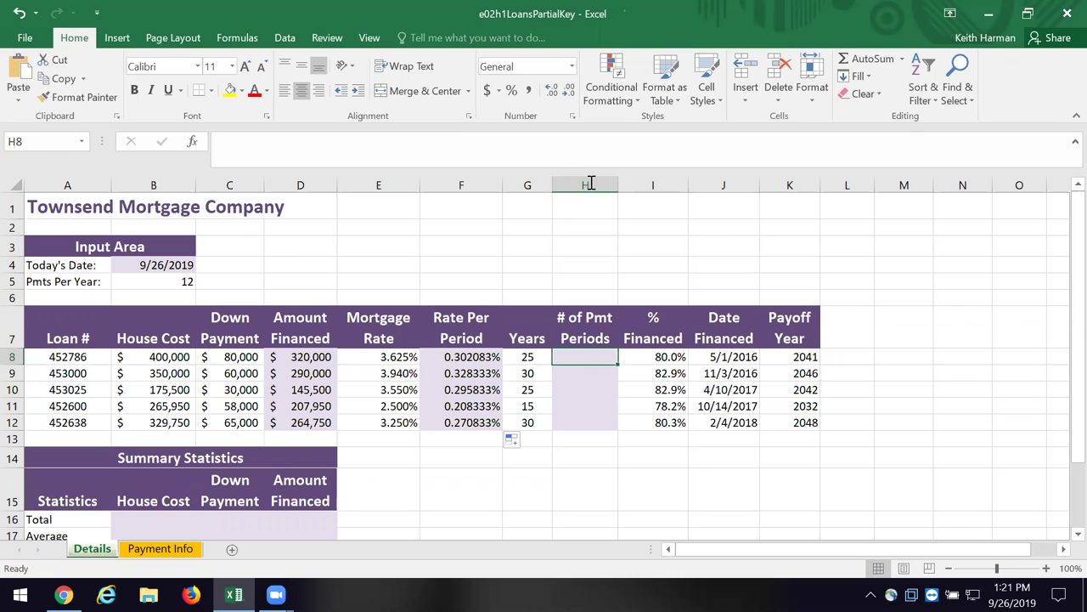
click(157, 285)
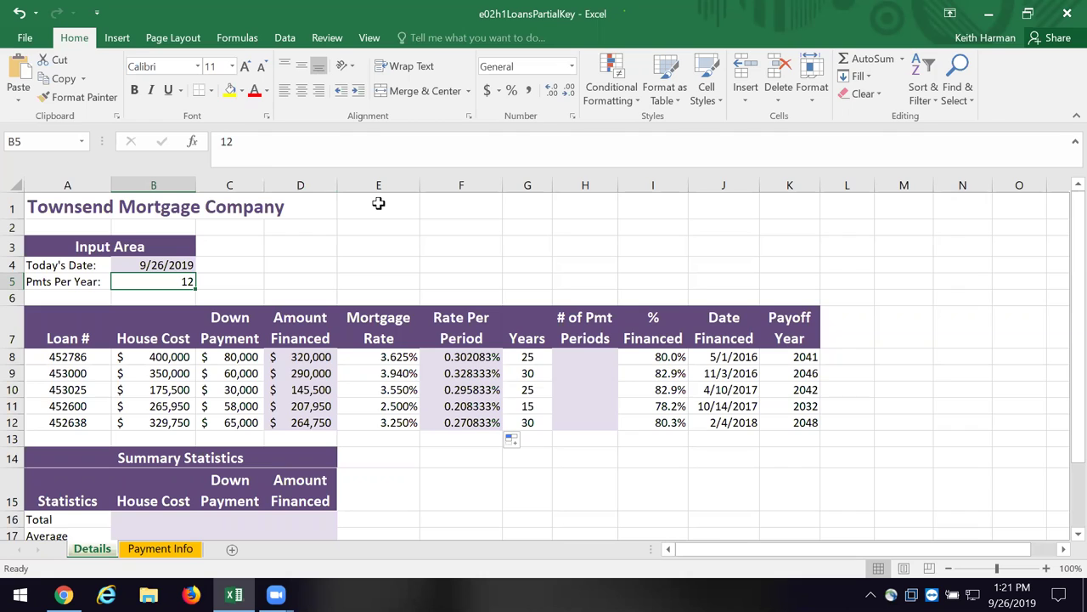
click(221, 144)
drag(221, 145, 253, 140)
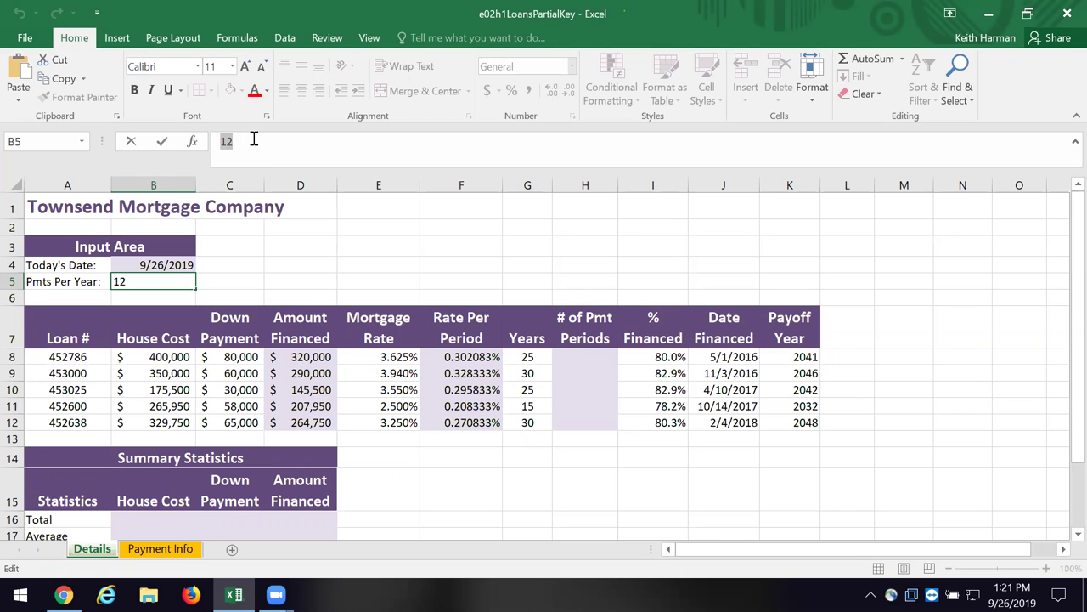
click(389, 226)
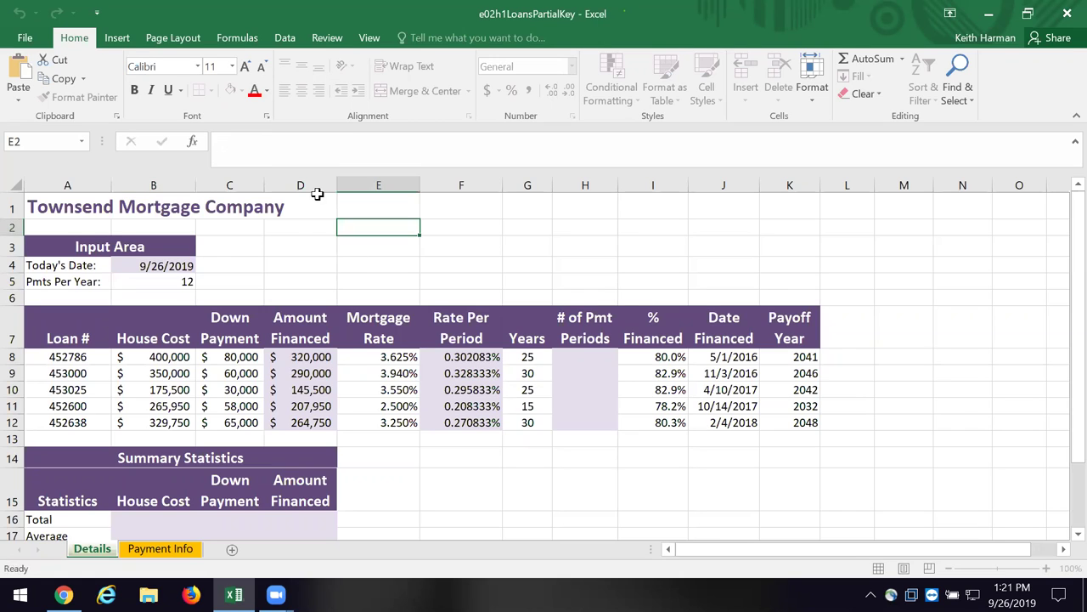
click(161, 282)
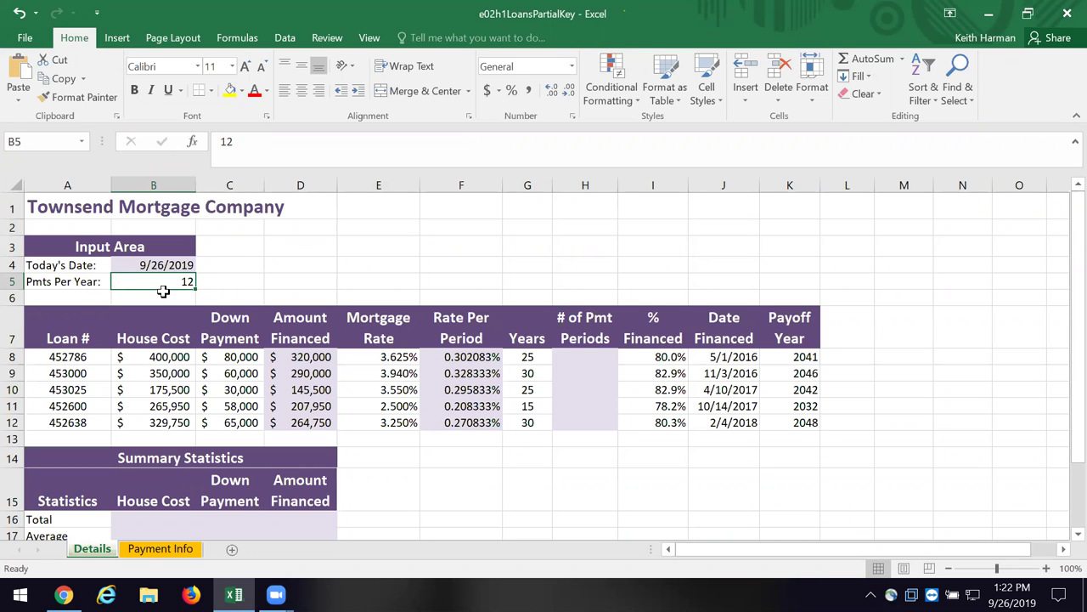
click(234, 288)
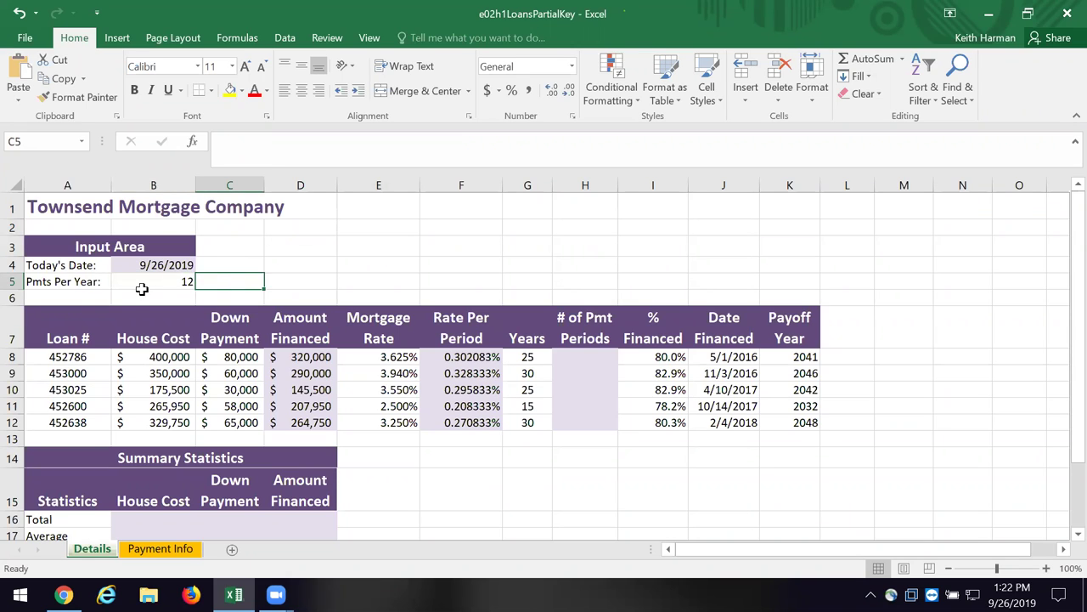
Build the # of Pmt Periods formula =$B$5*G8 in cell H8, with an absolute reference to Pmts Per Year.
click(593, 358)
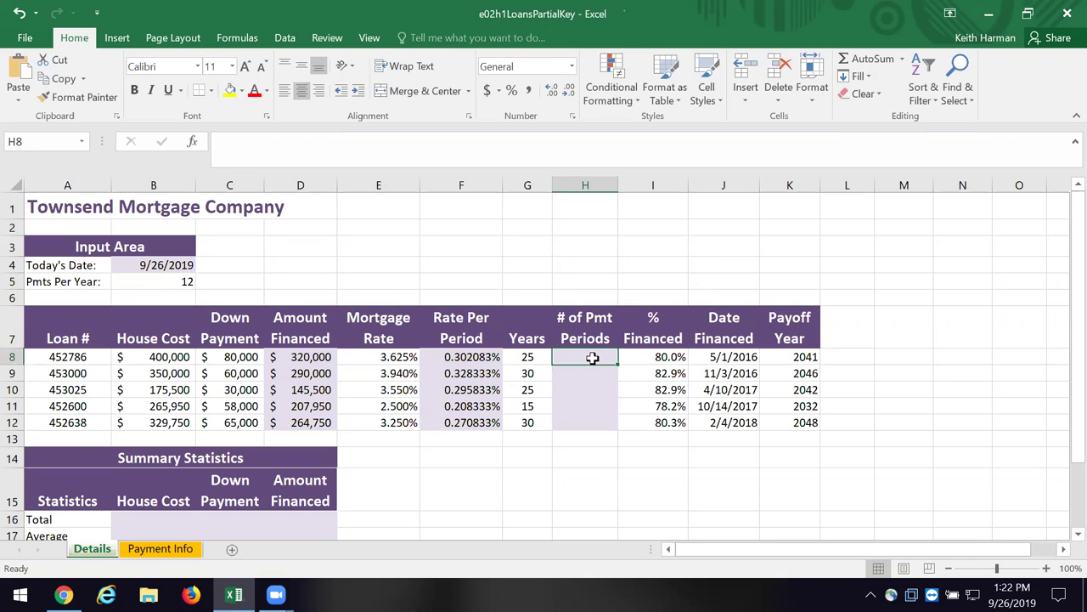
text(=)
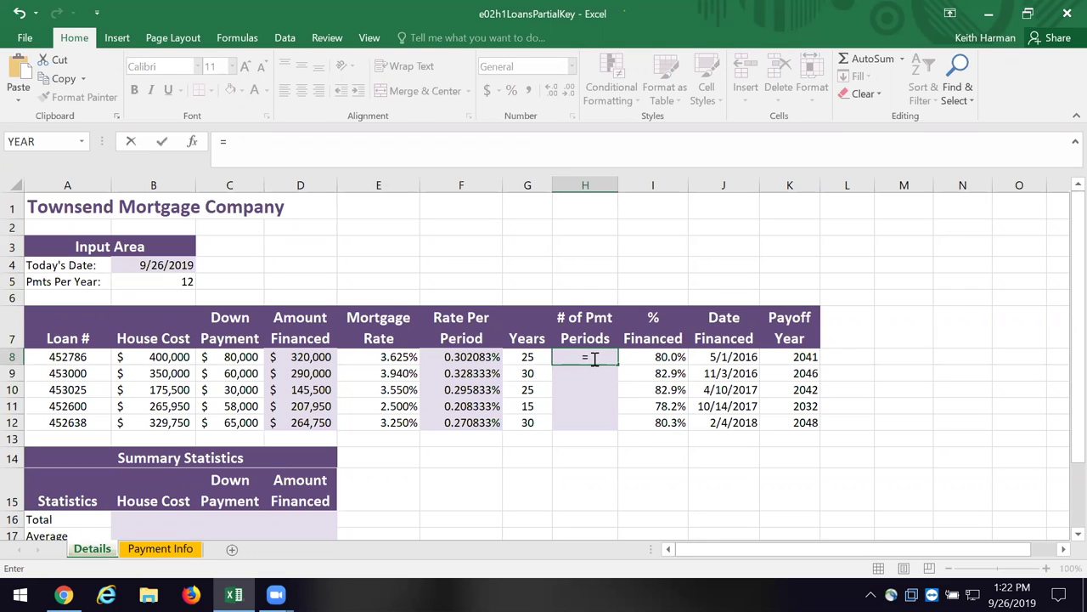
click(152, 281)
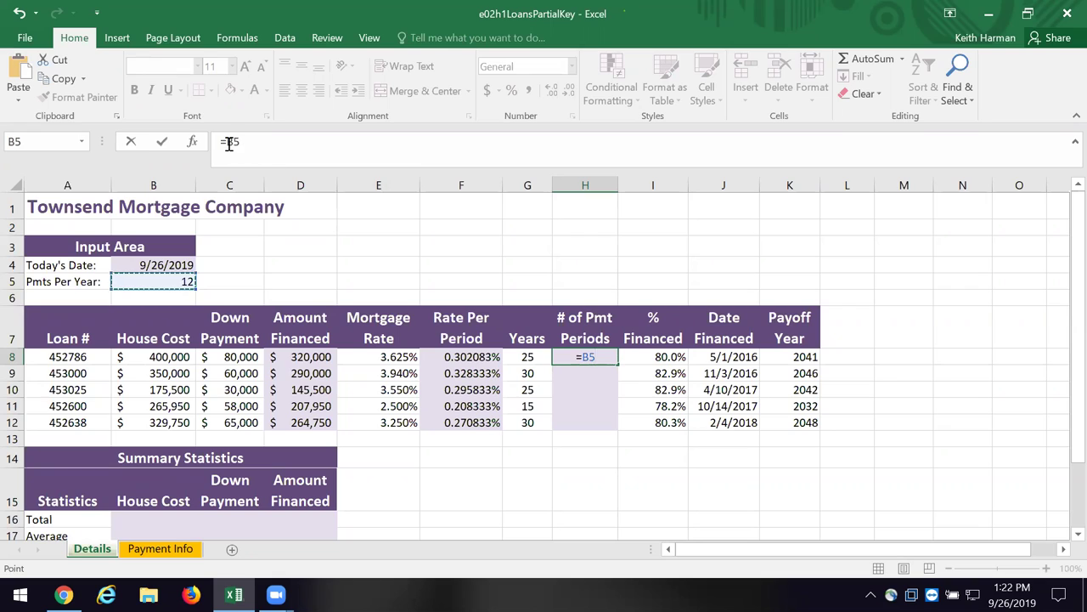
drag(226, 142, 241, 142)
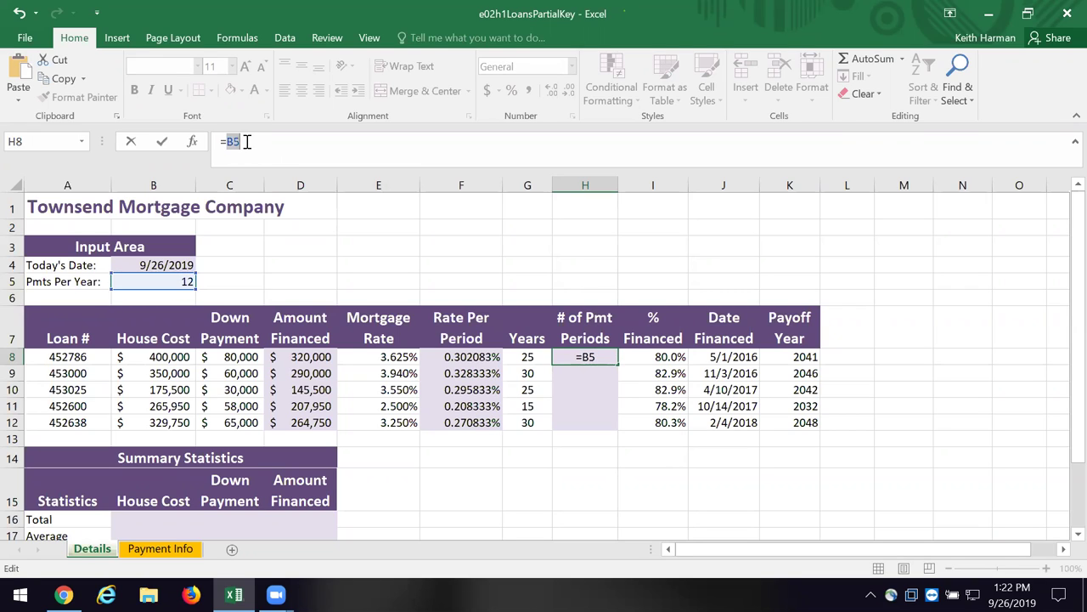
key(F4)
click(257, 142)
text(*)
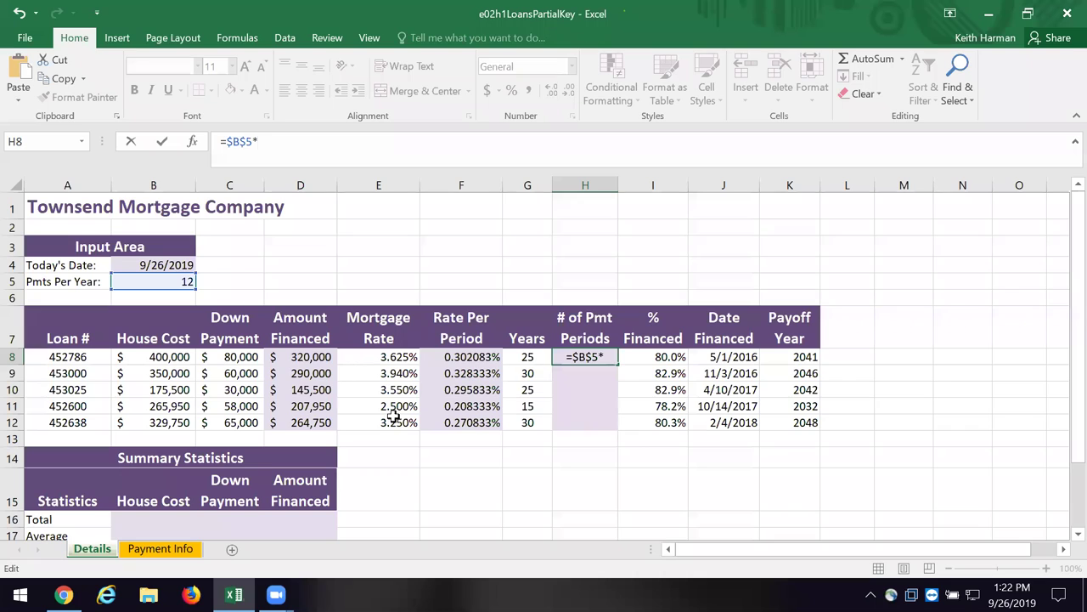
click(522, 357)
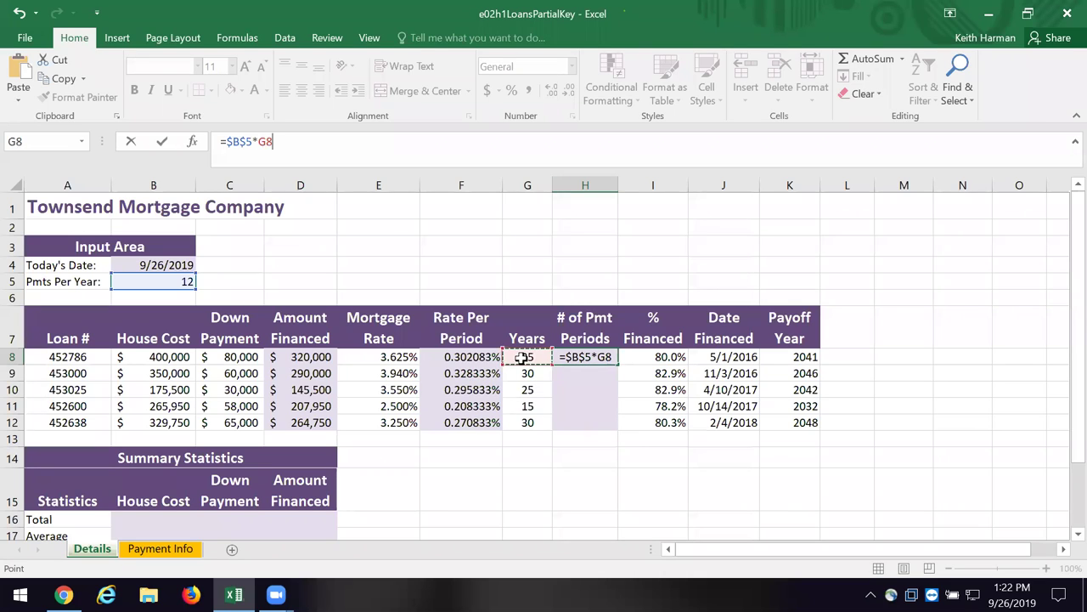
Make the Years reference column-absolute so H8 reads =$B$5*$G8, and copy the formula down through H12.
click(286, 151)
key(Left)
key(Left)
text($)
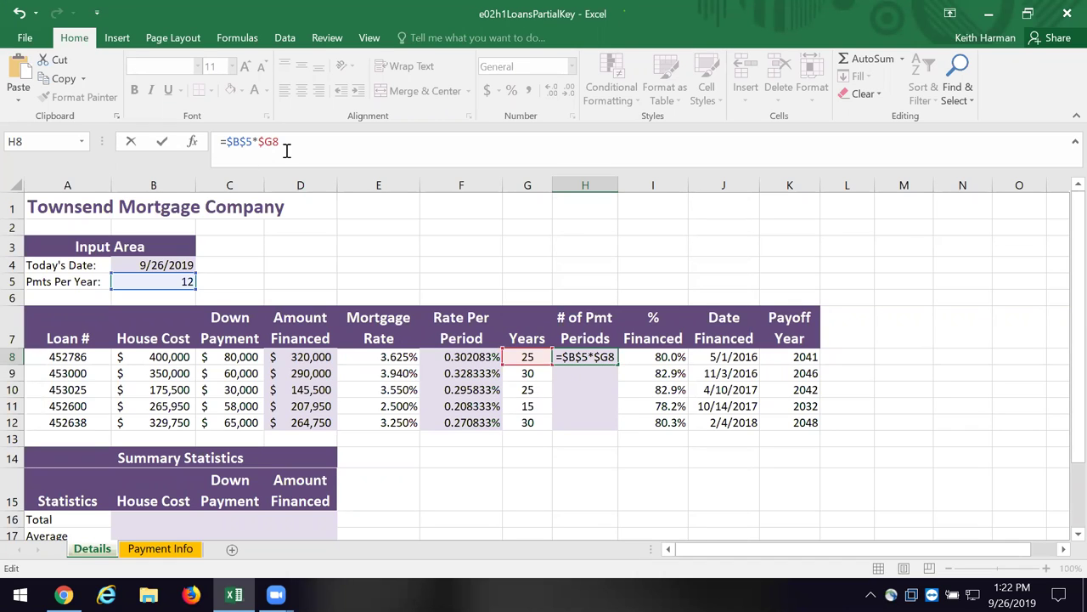
click(163, 143)
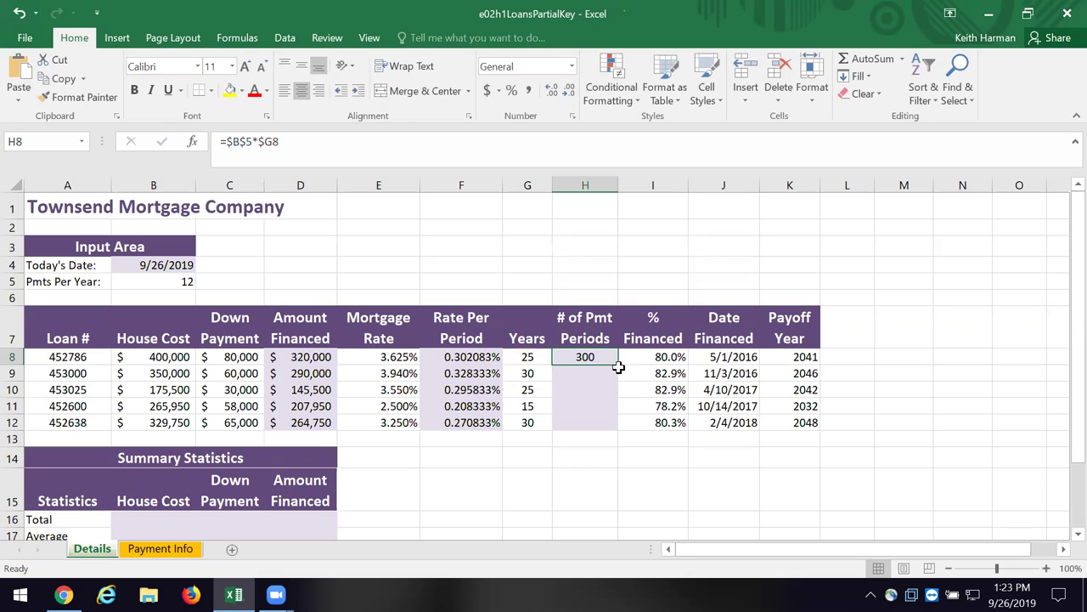
drag(619, 365, 621, 430)
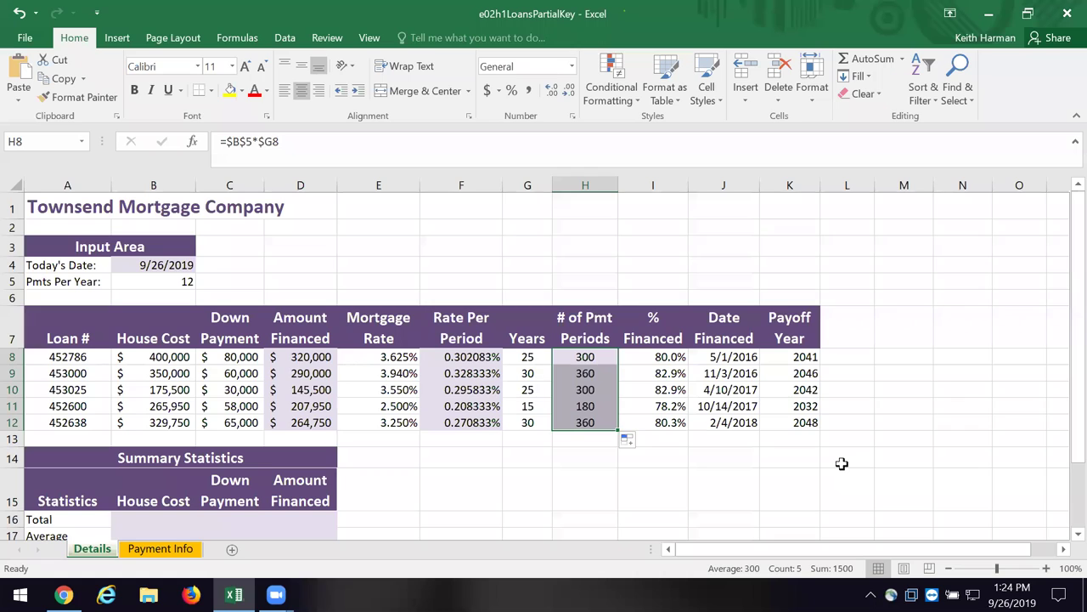
Total the house costs in Summary Statistics cell B16 with =SUM(House_Cost), selecting B8:B12 as the range.
scroll(561, 465, down, 4)
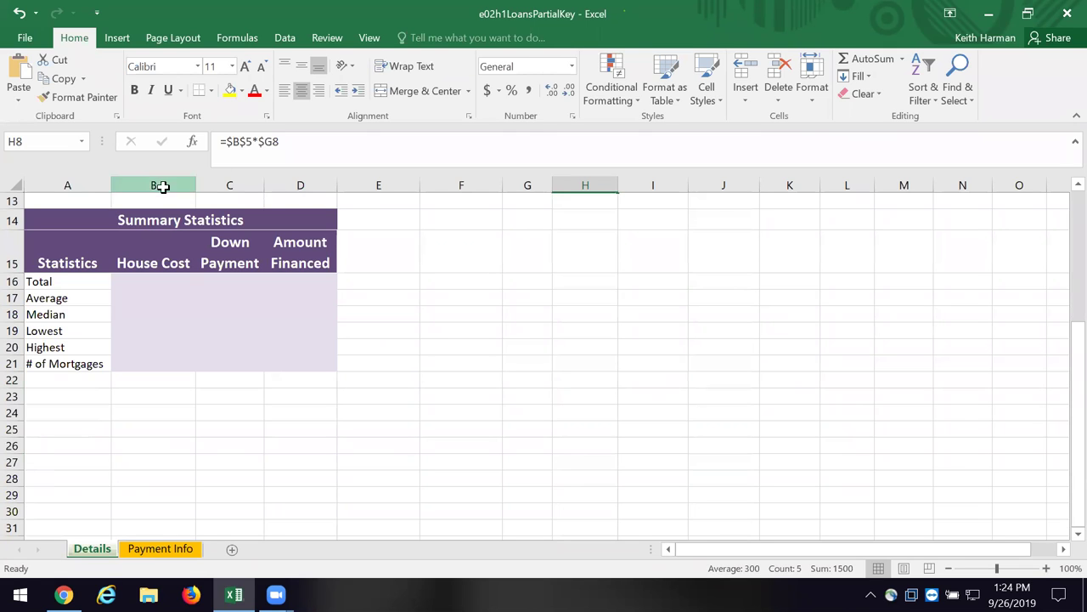
scroll(155, 366, up, 1)
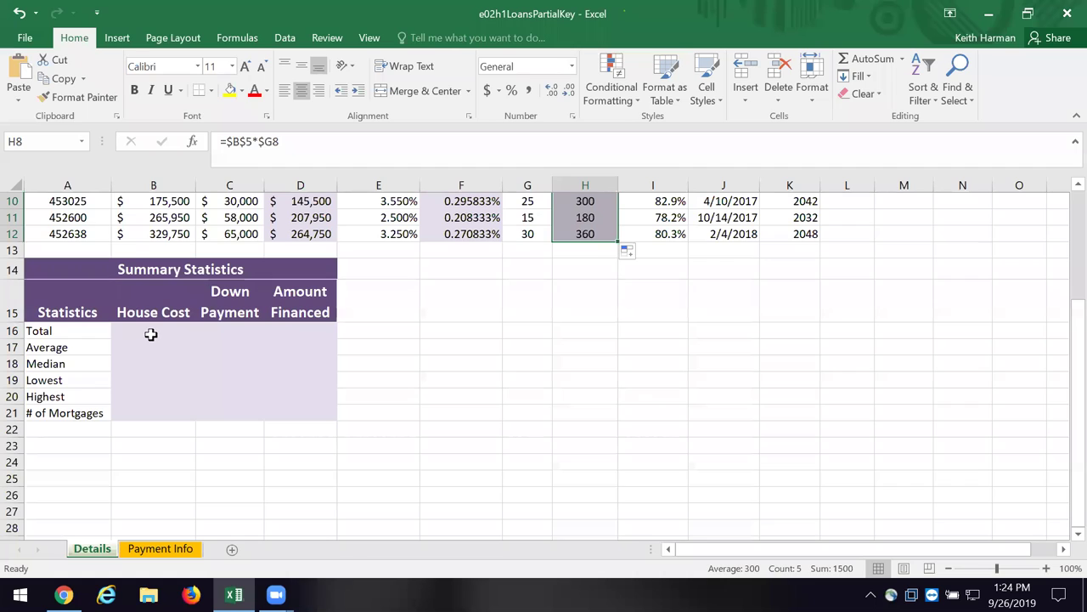
click(150, 335)
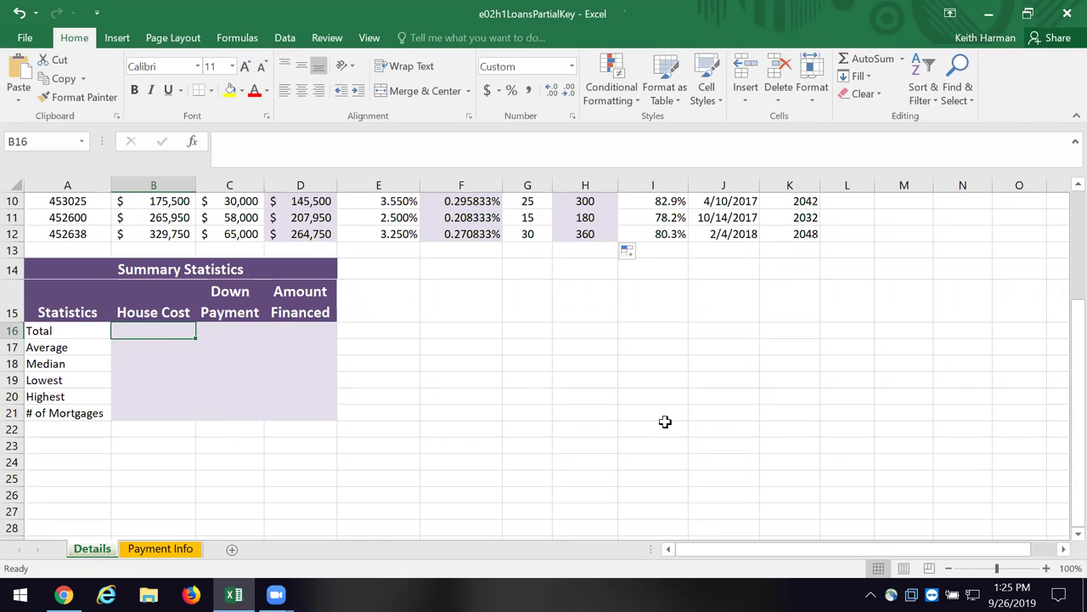
text(=s)
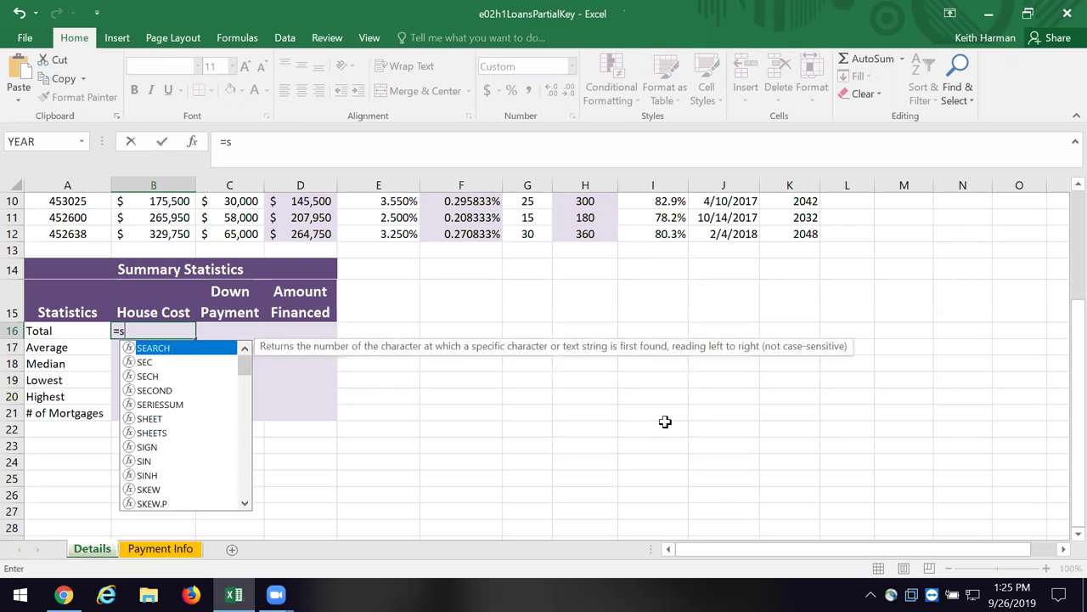
text(um()
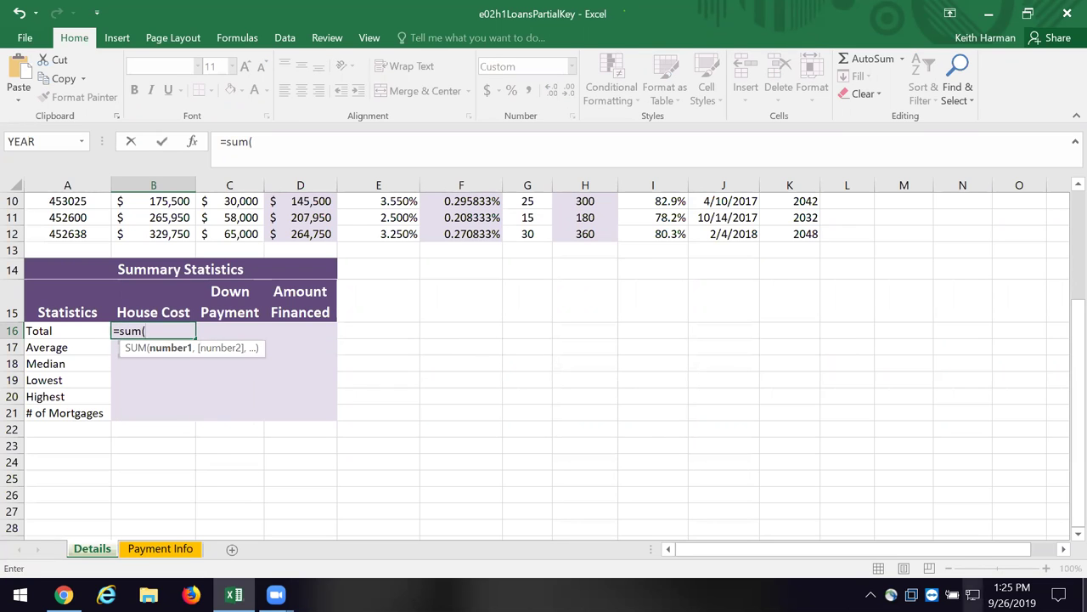
scroll(116, 216, up, 1)
scroll(117, 217, up, 1)
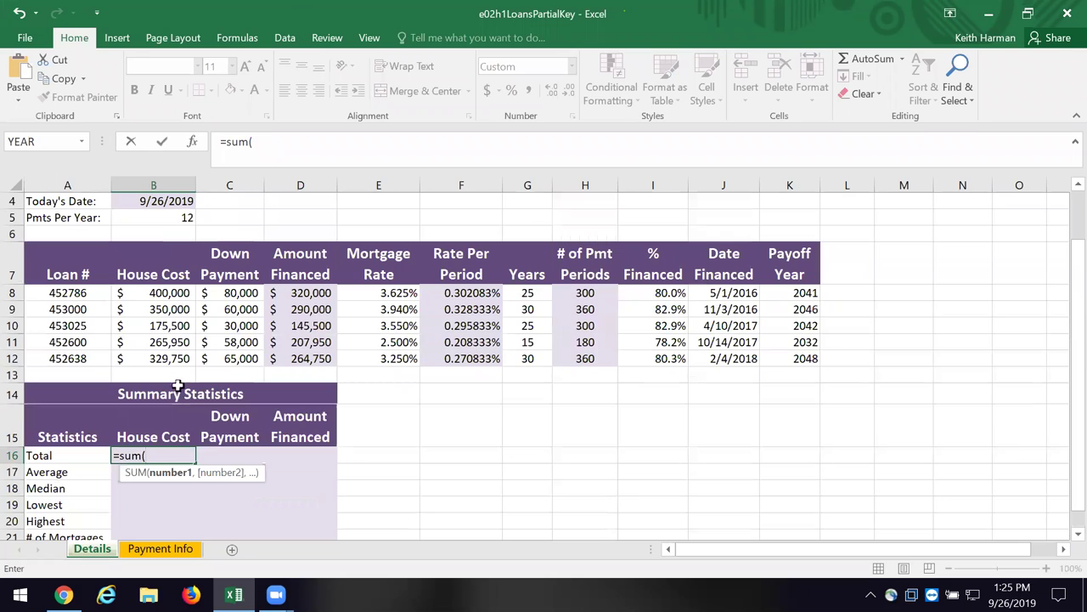
click(150, 291)
drag(151, 292, 158, 356)
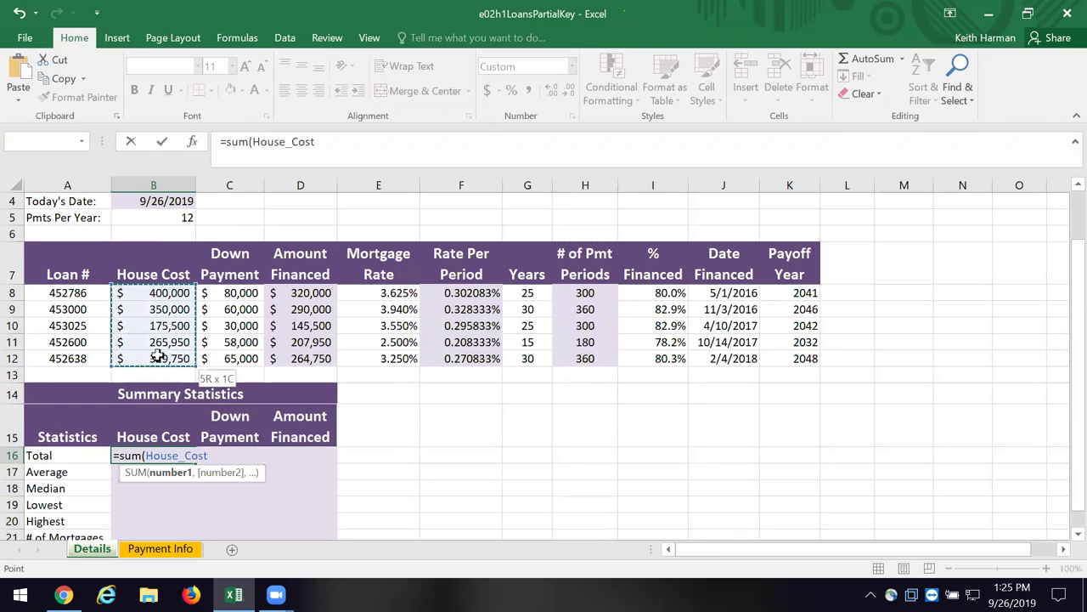
click(162, 141)
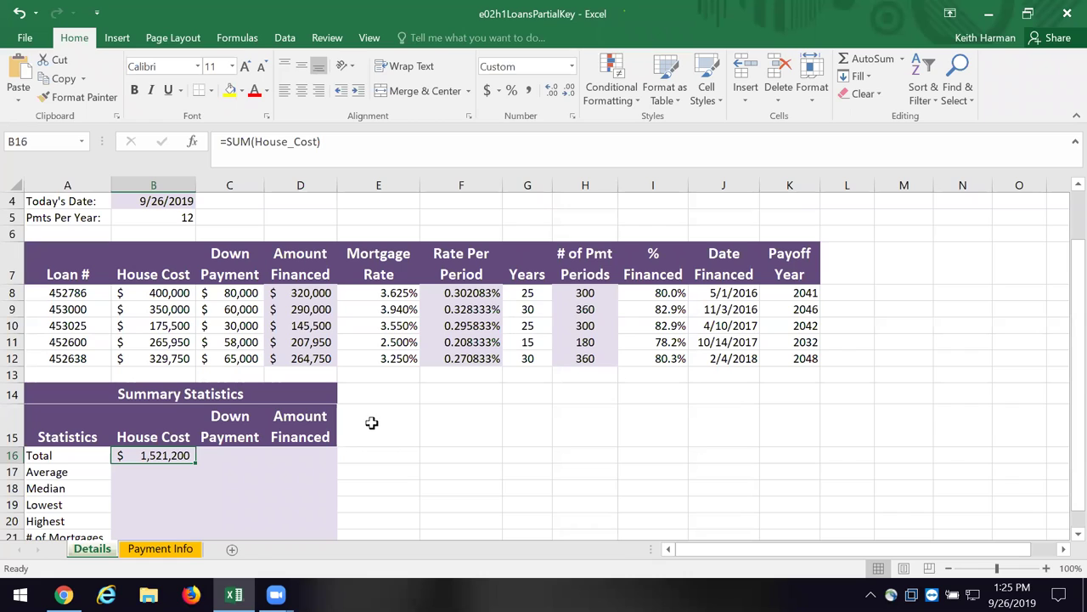
Calculate the average house cost in Summary Statistics cell B17 with =AVERAGE(House_Cost), selecting B8:B12 as the range.
click(145, 471)
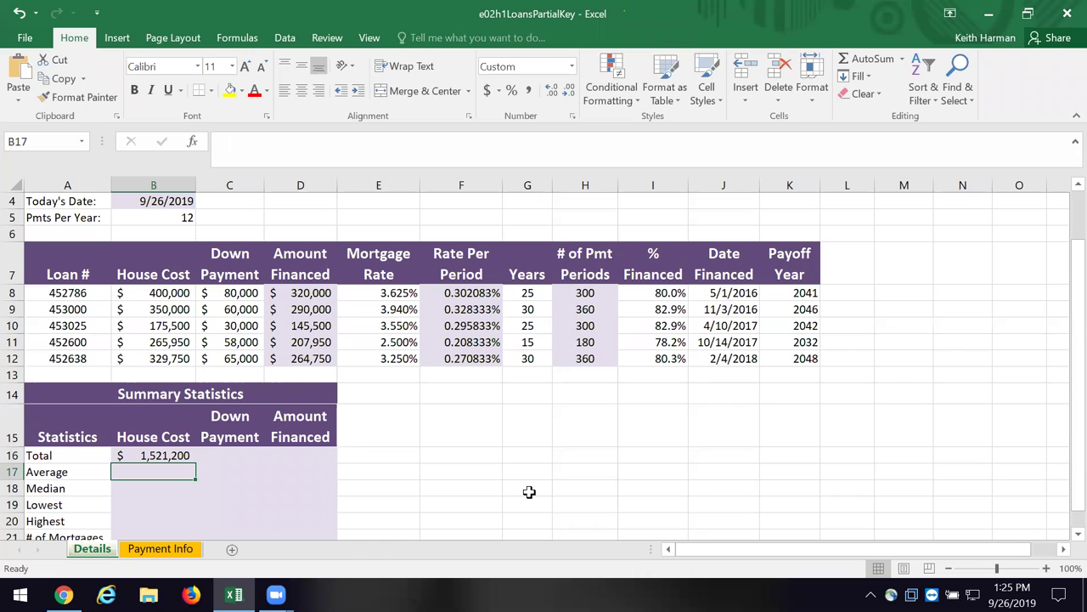
text(=AVER)
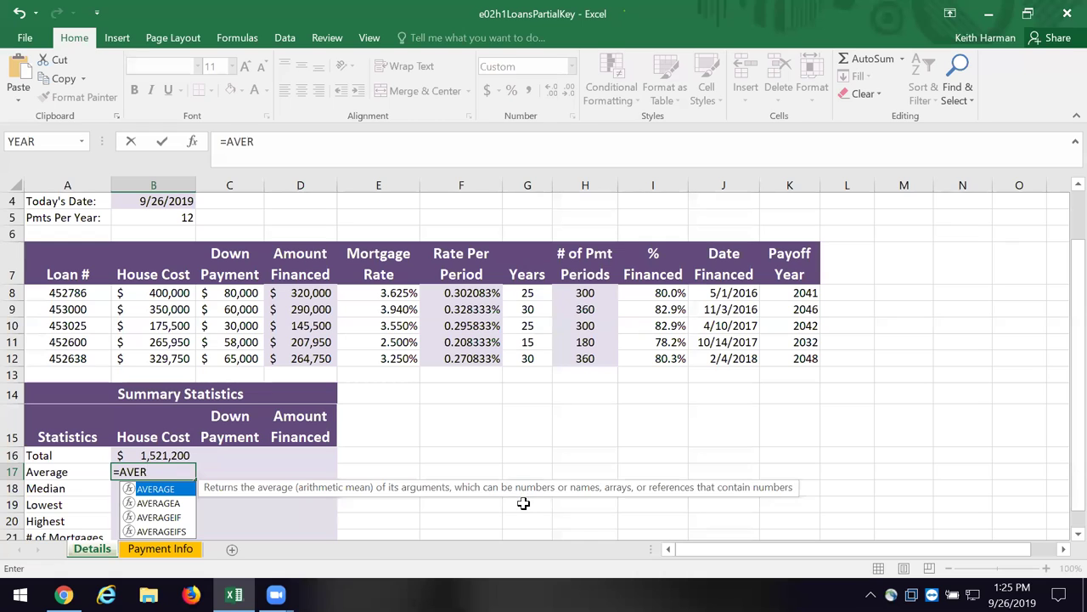
scroll(518, 493, up, 1)
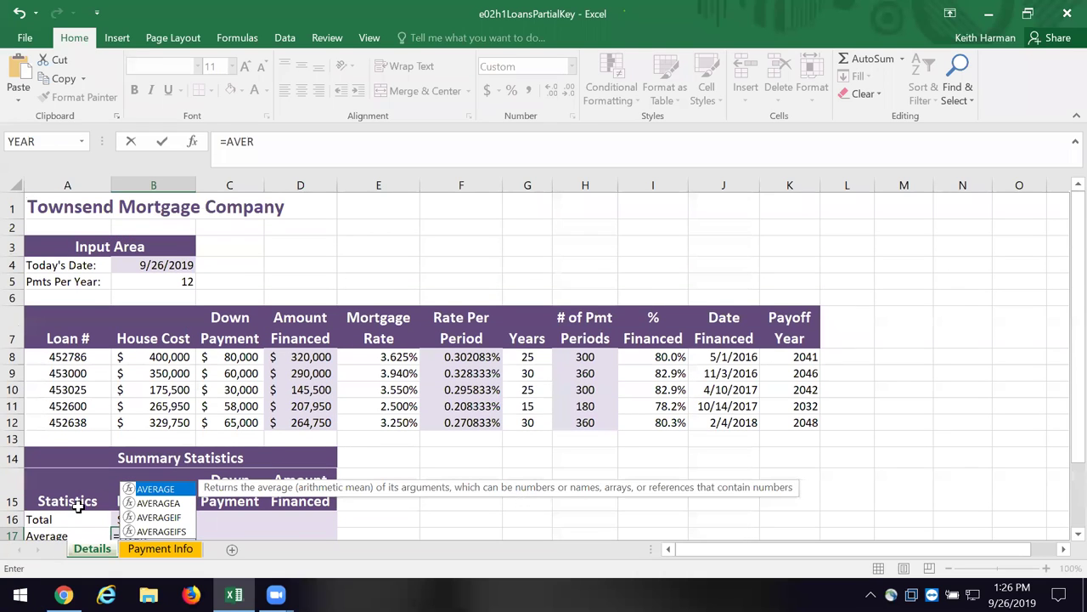
double_click(150, 490)
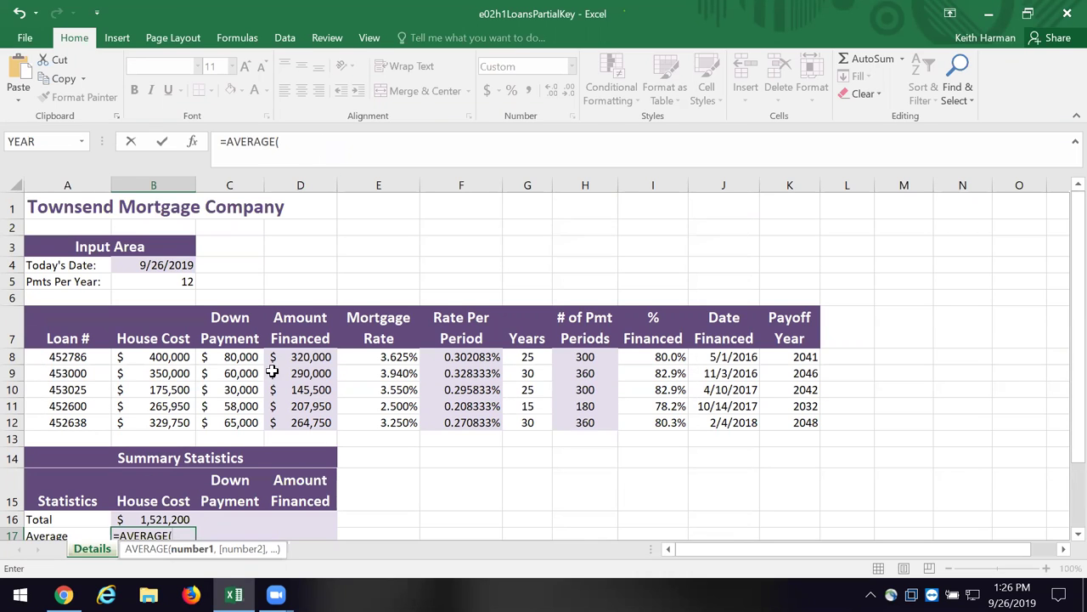
scroll(284, 391, down, 1)
scroll(152, 280, down, 1)
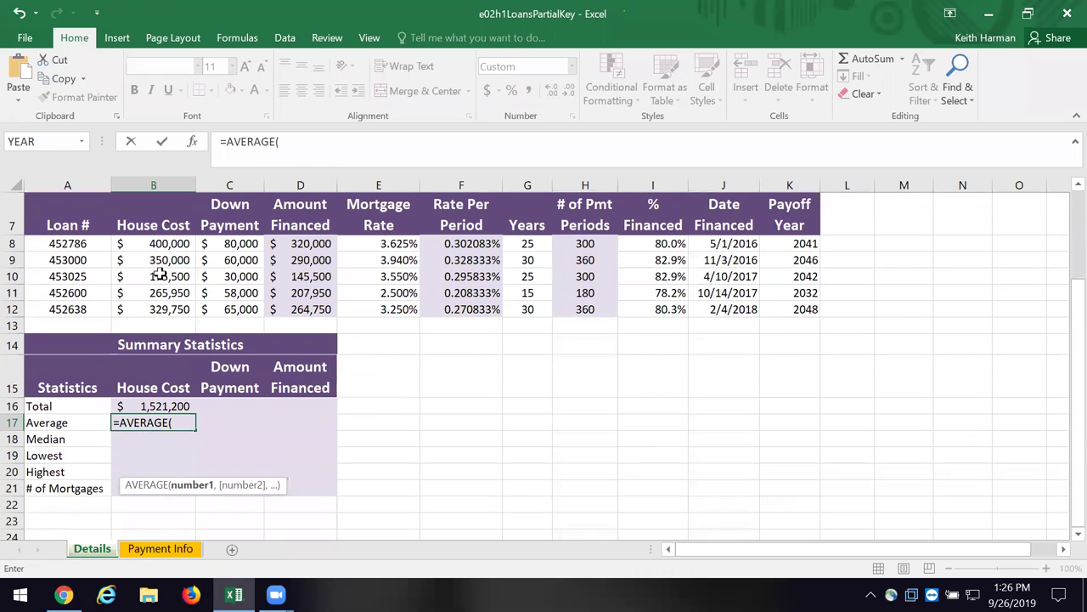
drag(152, 244, 143, 303)
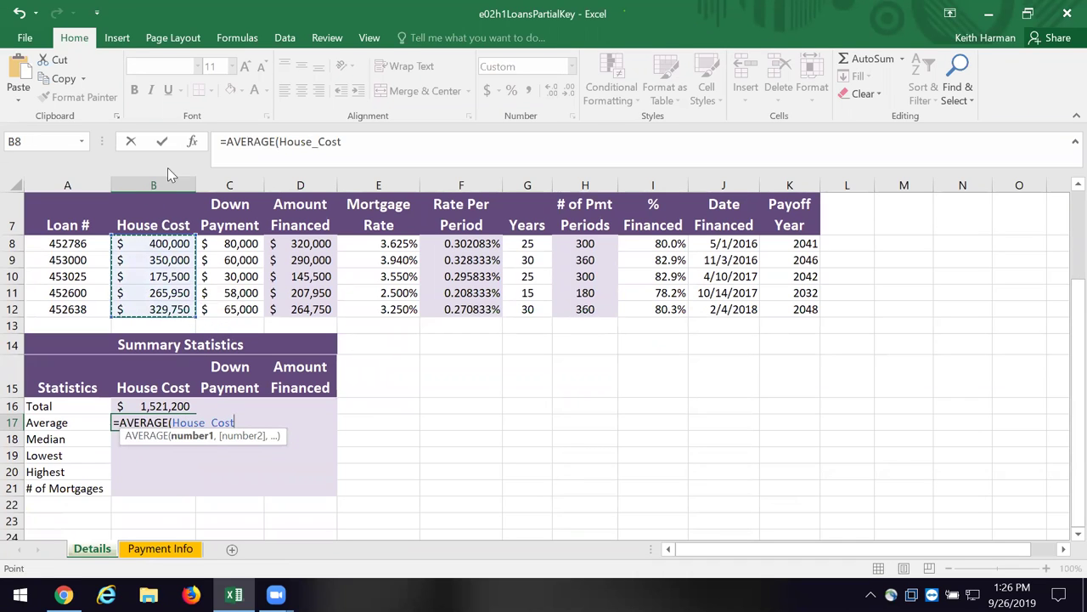
click(164, 142)
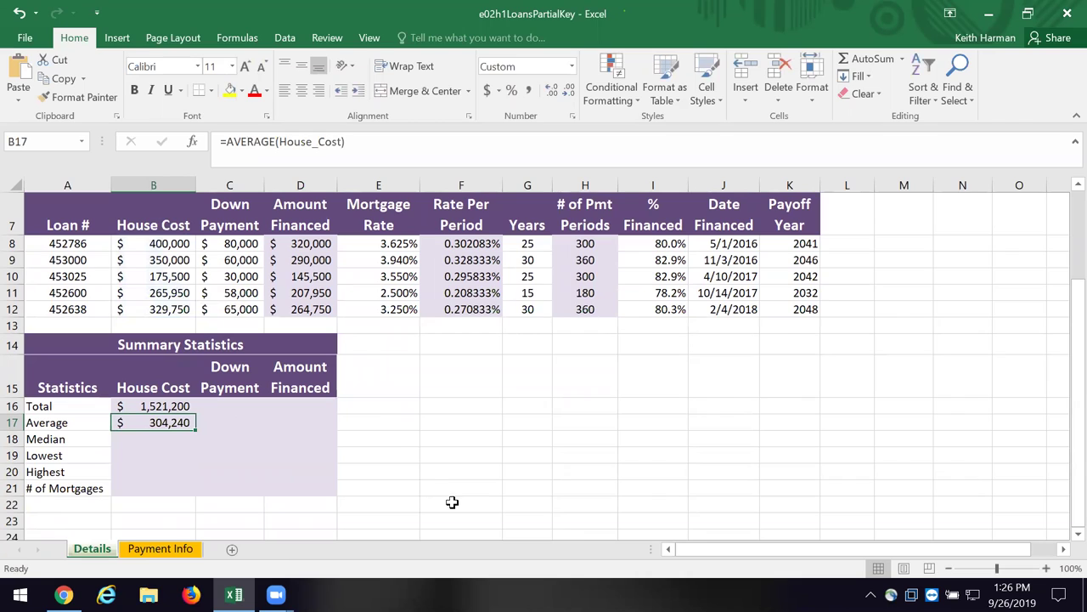
Calculate the median house cost in Summary Statistics cell B18 with =MEDIAN(House_Cost), selecting B8:B12 as the range.
click(140, 440)
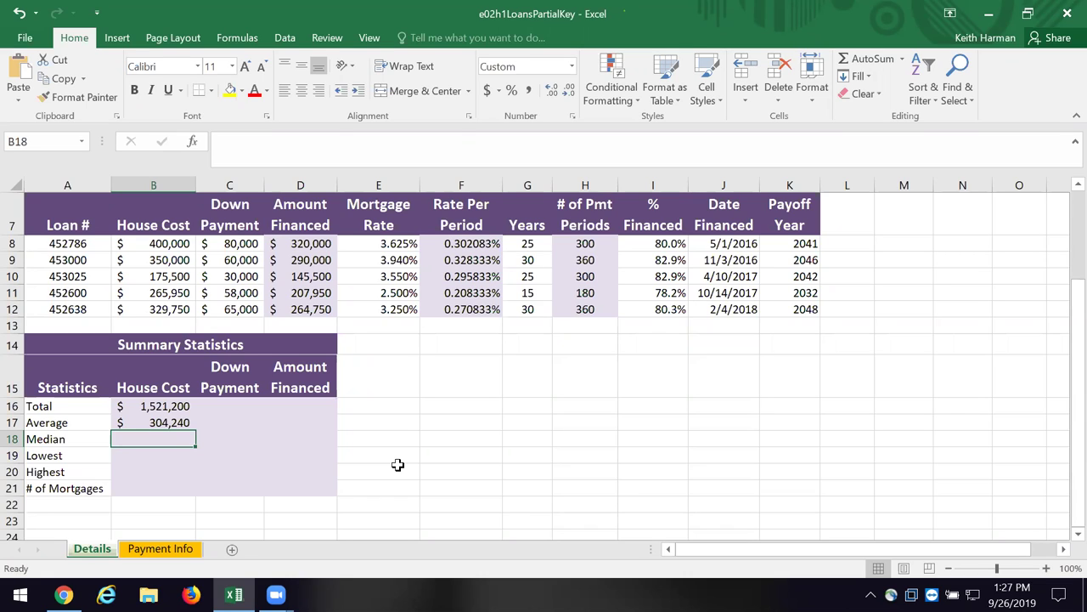
text(=)
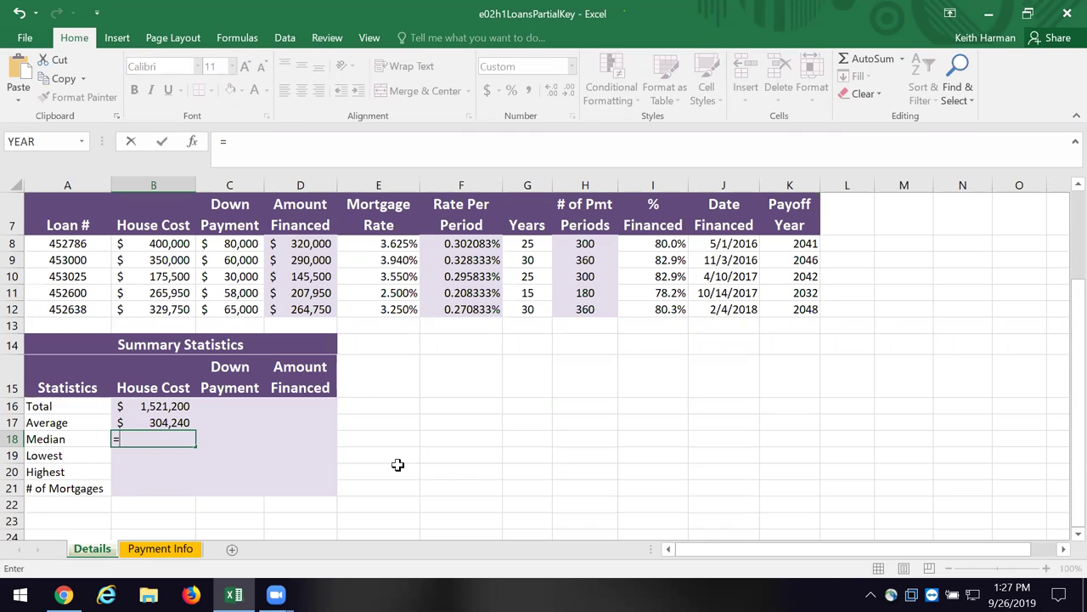
text(MED)
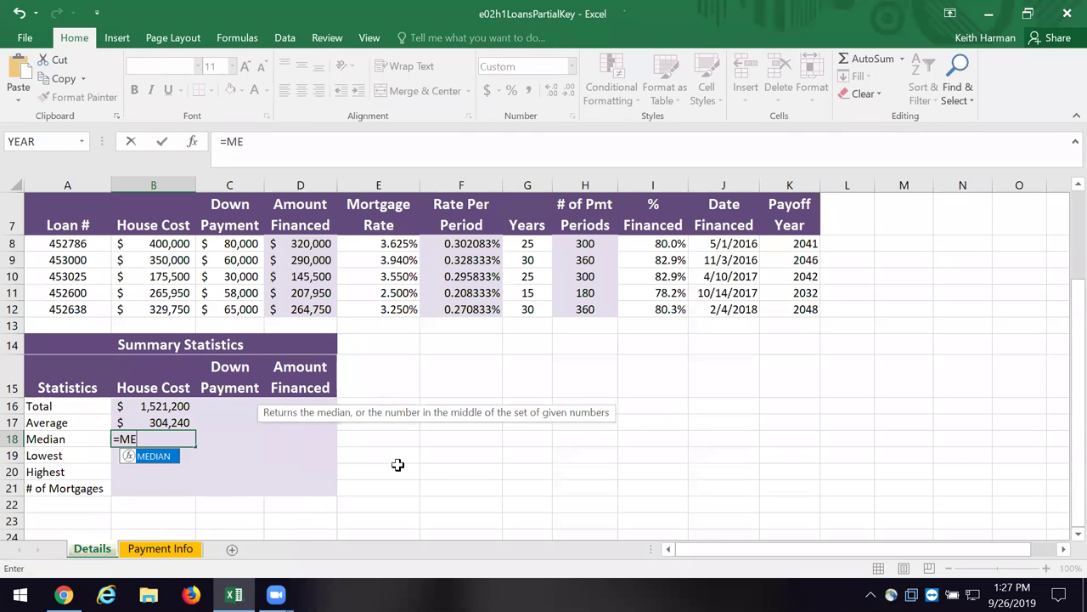
double_click(155, 456)
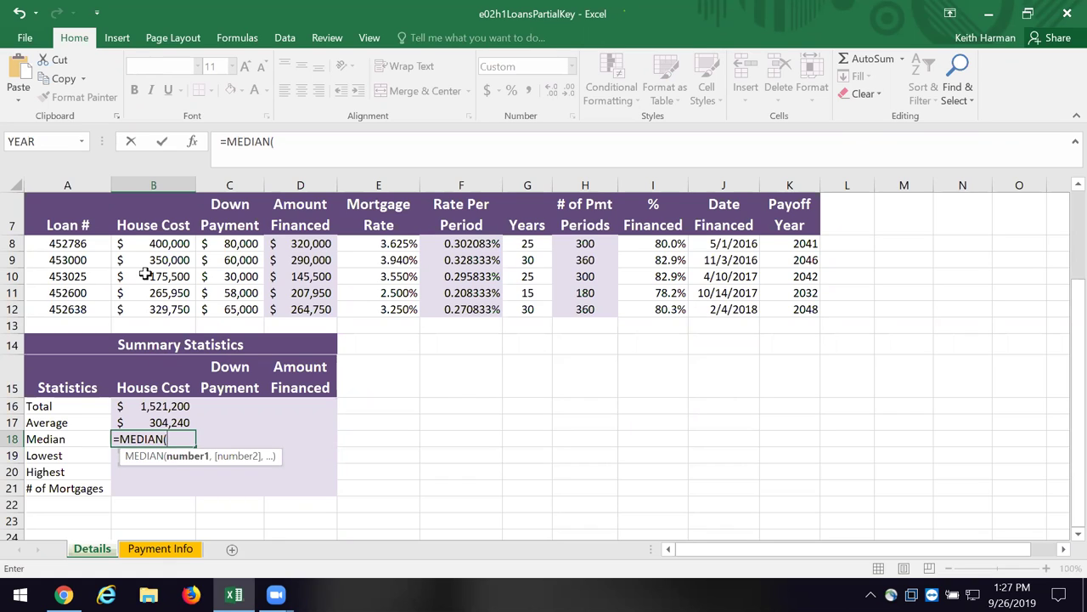
click(156, 244)
drag(159, 259, 165, 309)
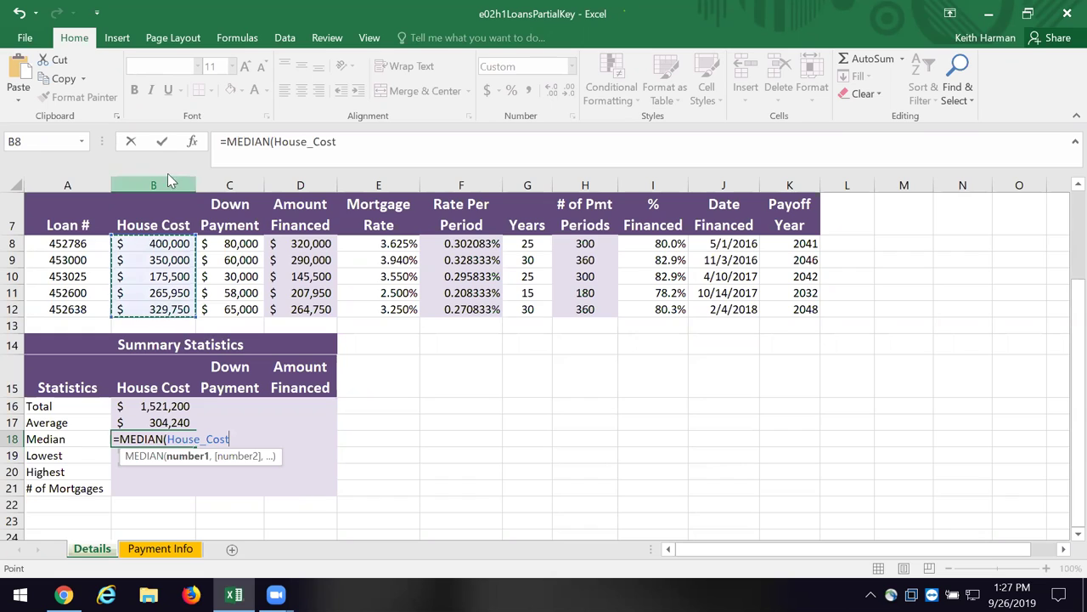
click(163, 141)
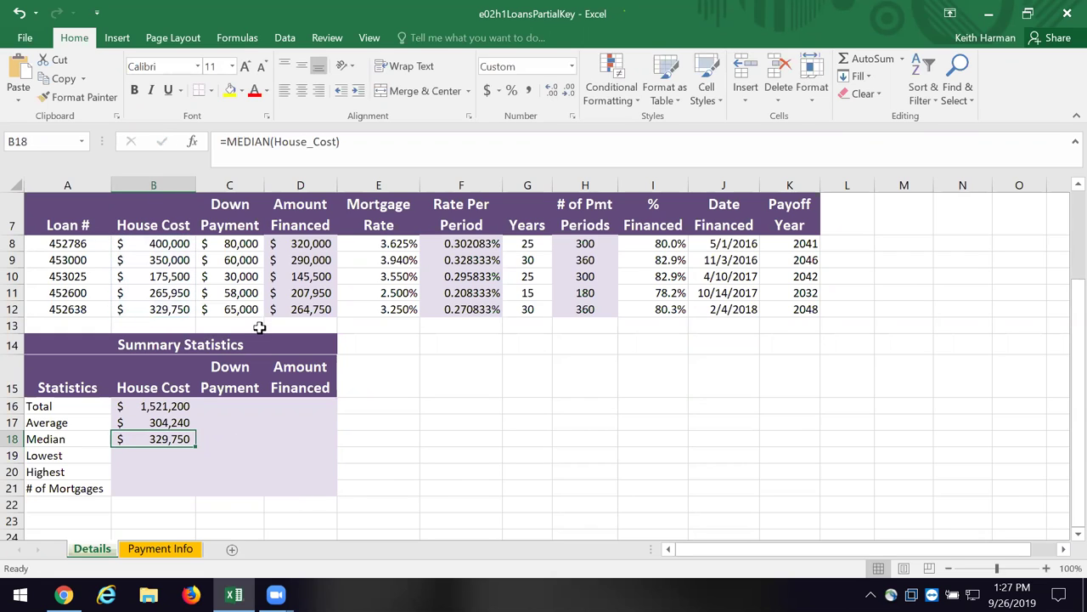
Find the lowest house cost in Summary Statistics cell B19 with =MIN(House_Cost), selecting B8:B12 as the range.
click(175, 452)
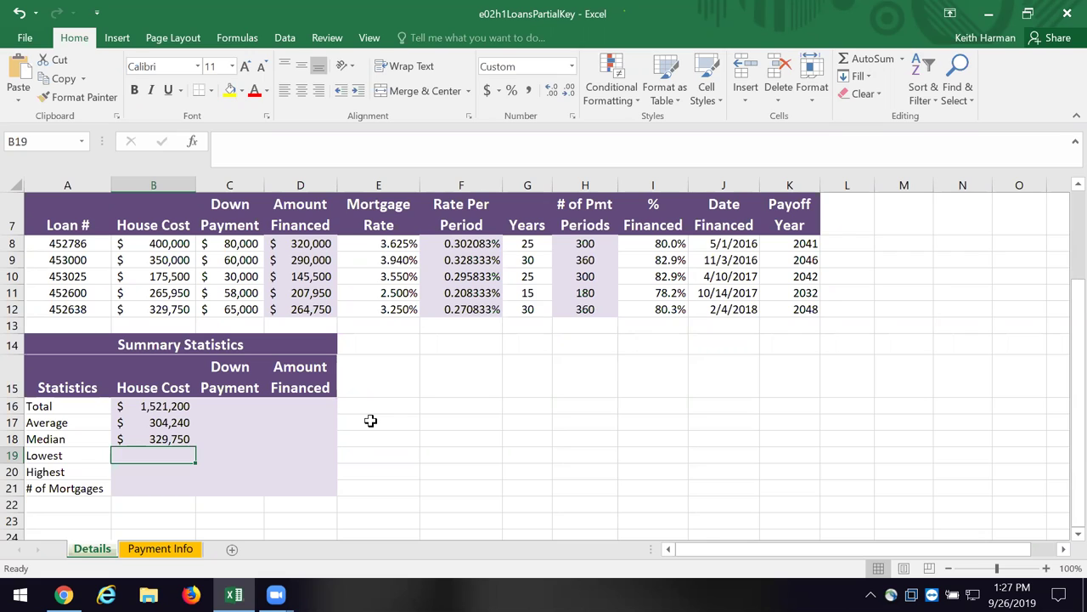
text(=MIN()
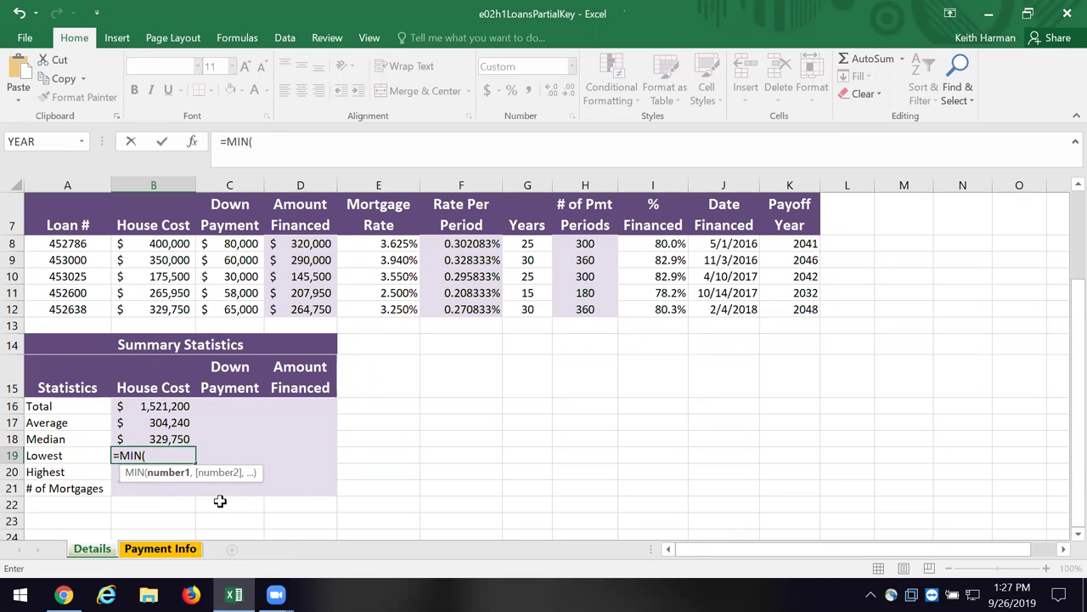
drag(162, 244, 165, 309)
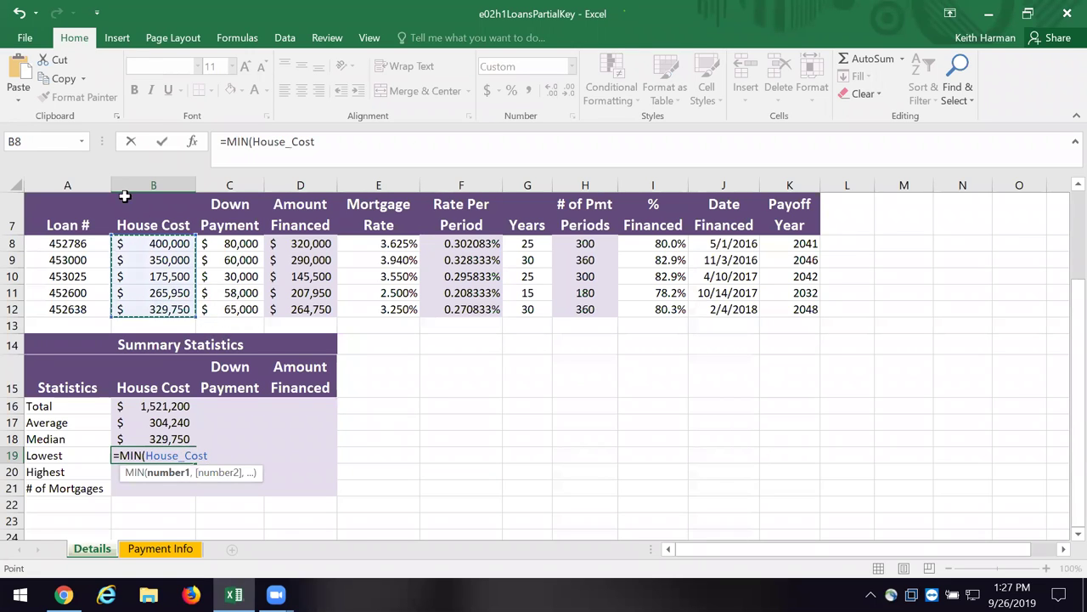
click(163, 143)
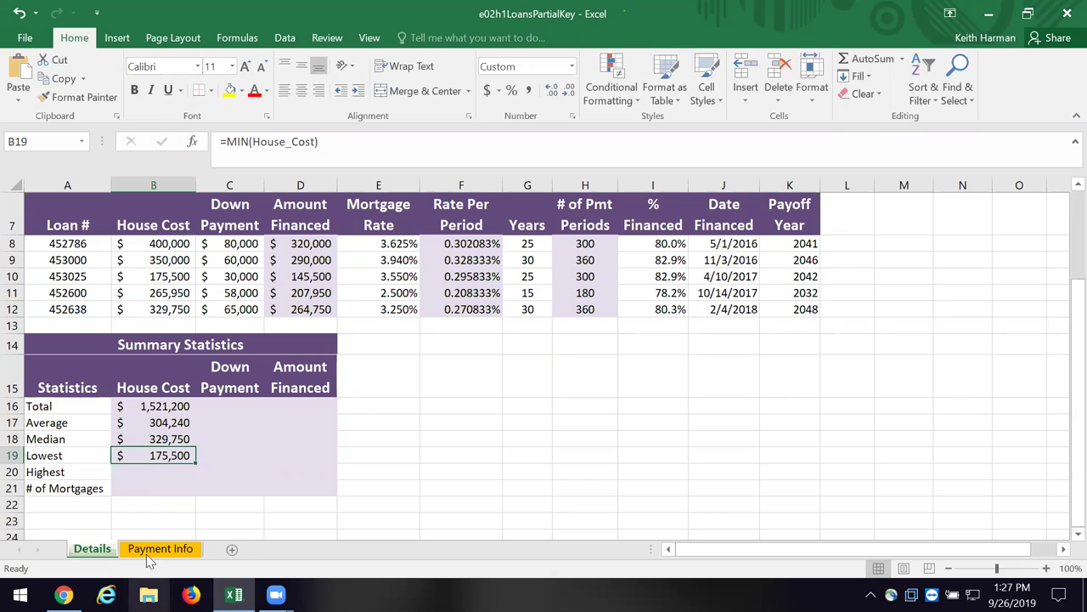
Find the highest house cost in Summary Statistics cell B20 with =MAX(House_Cost), selecting B8:B12 as the range.
click(156, 470)
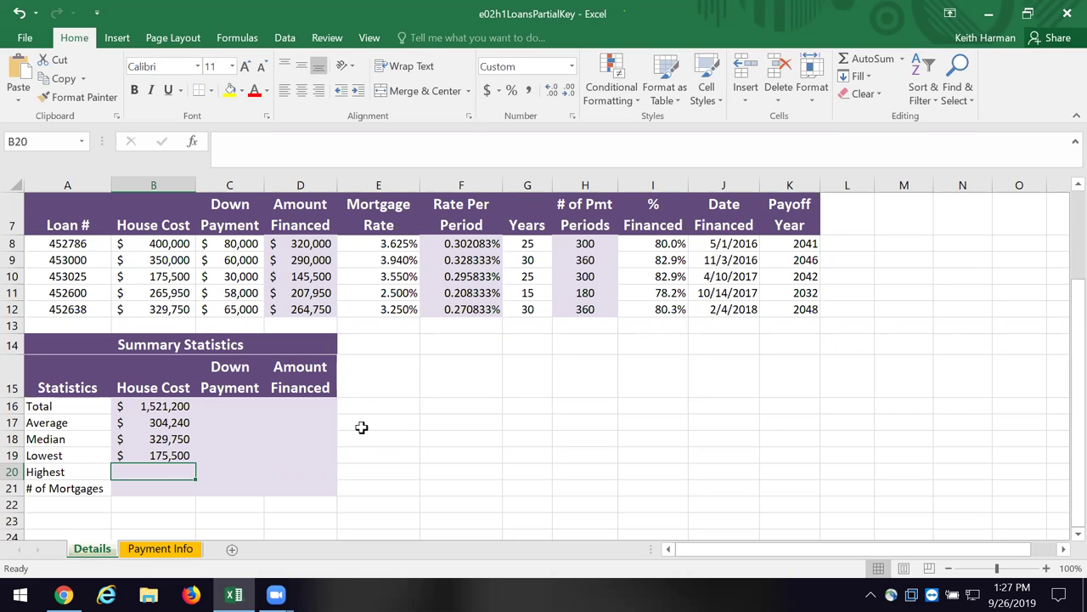
text(=MAX()
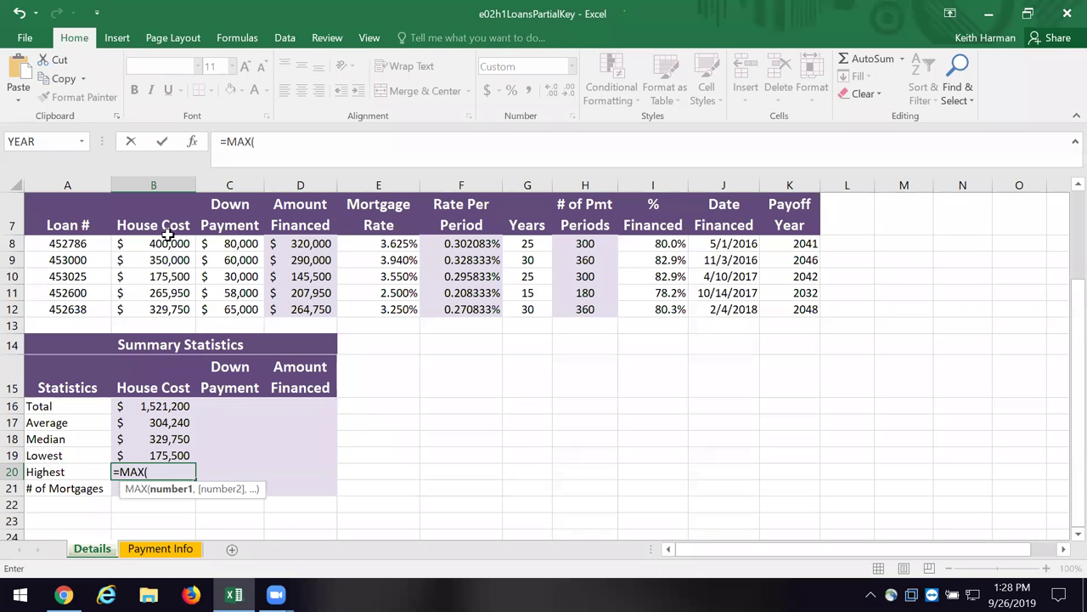
drag(156, 240, 157, 305)
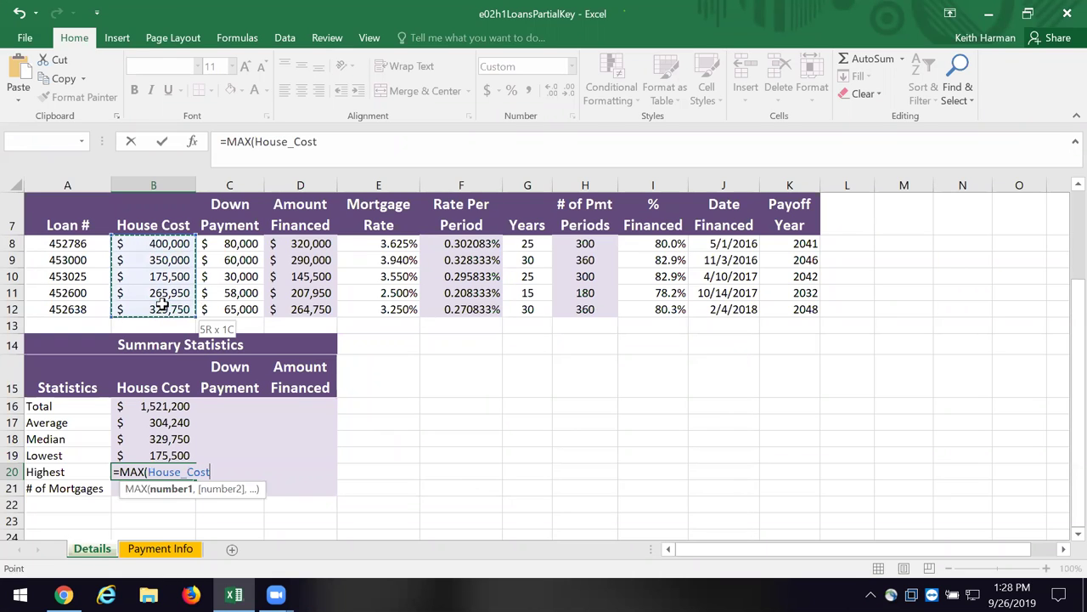
click(163, 142)
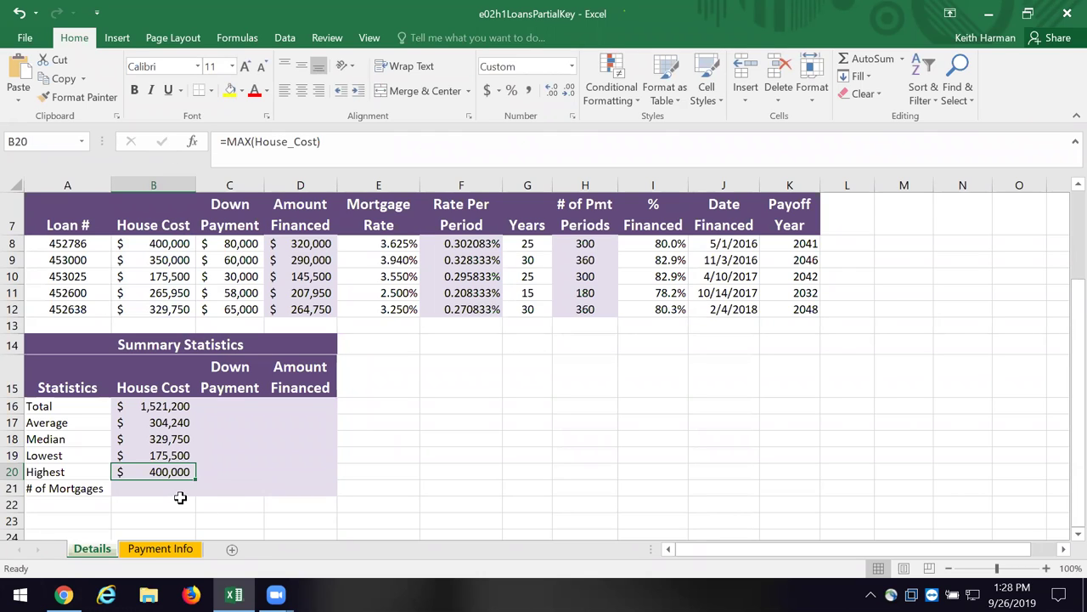
Count the mortgages in Summary Statistics cell B21 with =COUNT(House_Cost), making sure the range covers all of B8:B12.
click(181, 501)
click(174, 482)
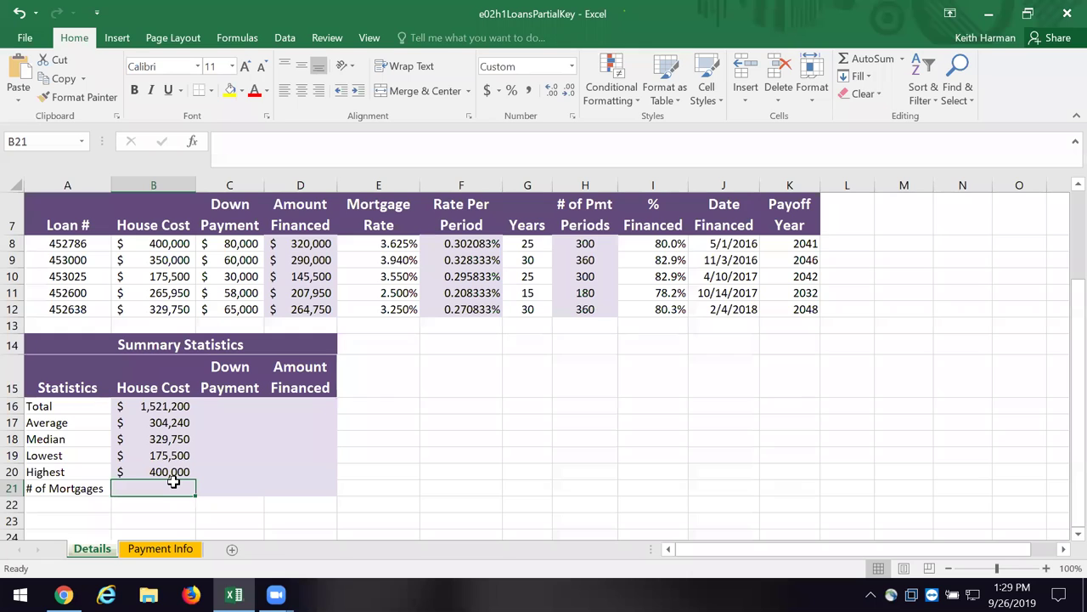
text(=)
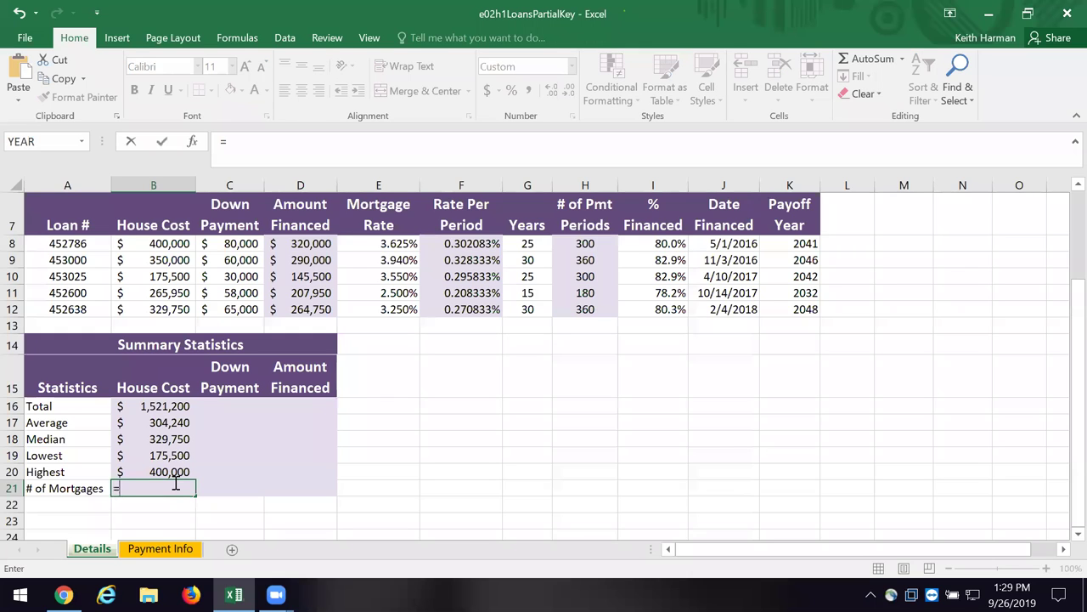
text(COUNT)
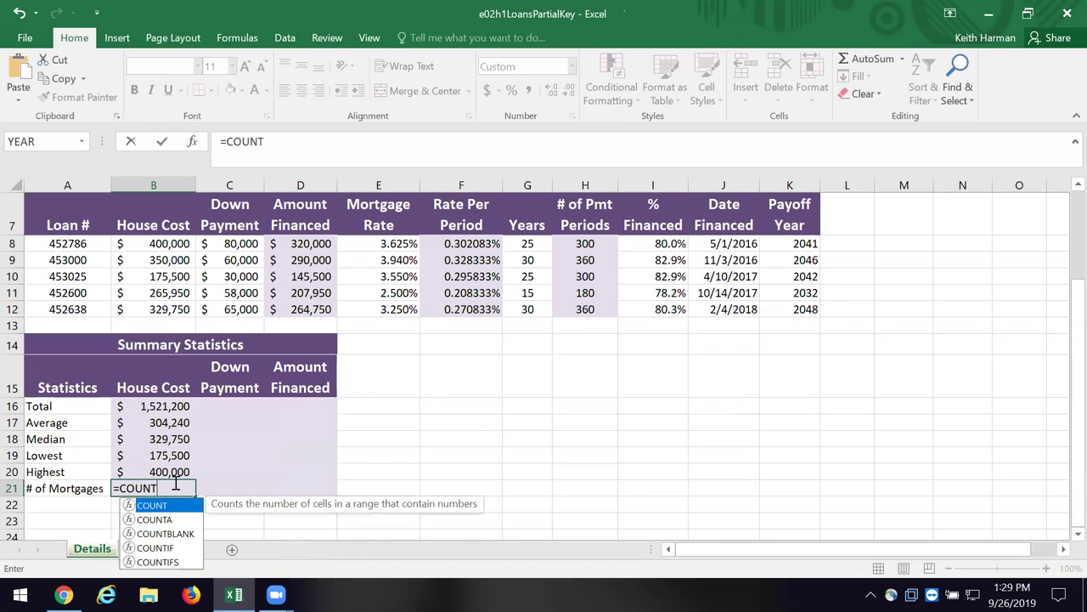
text(()
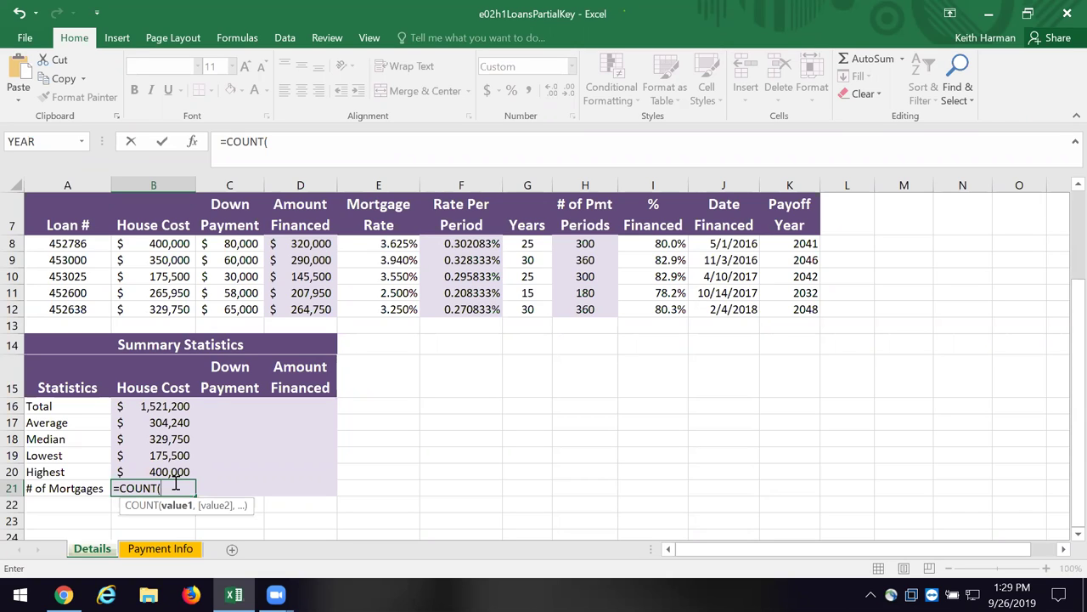
click(169, 244)
drag(170, 244, 166, 293)
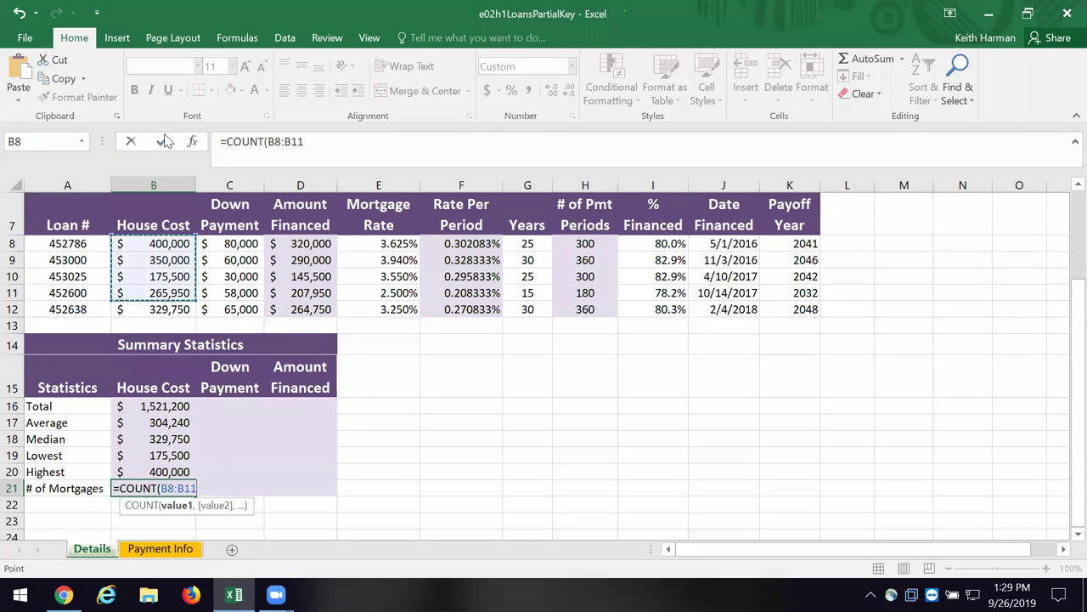
click(589, 374)
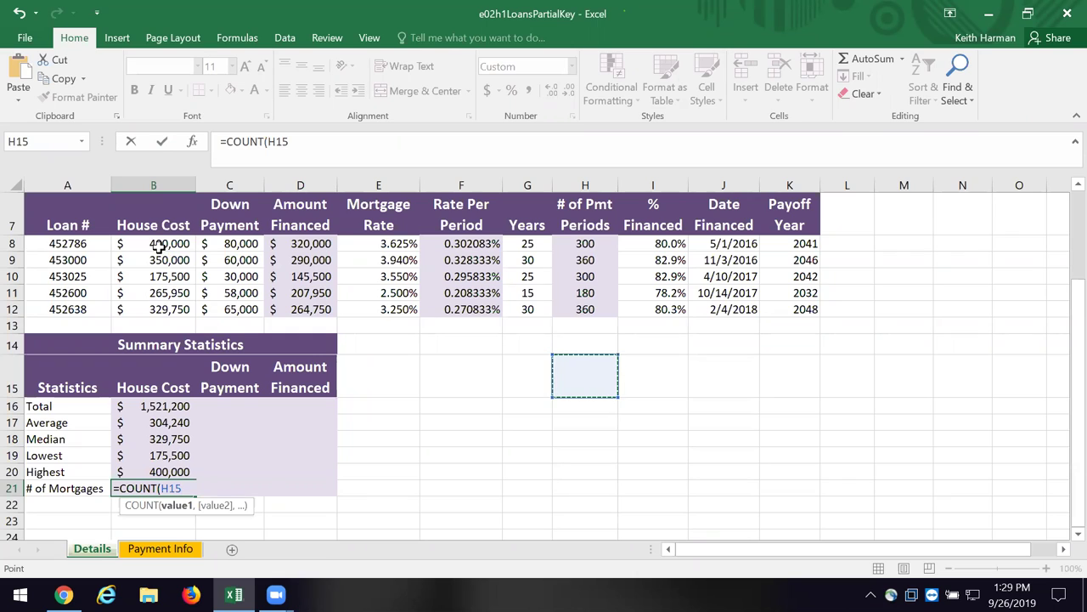
drag(155, 244, 158, 314)
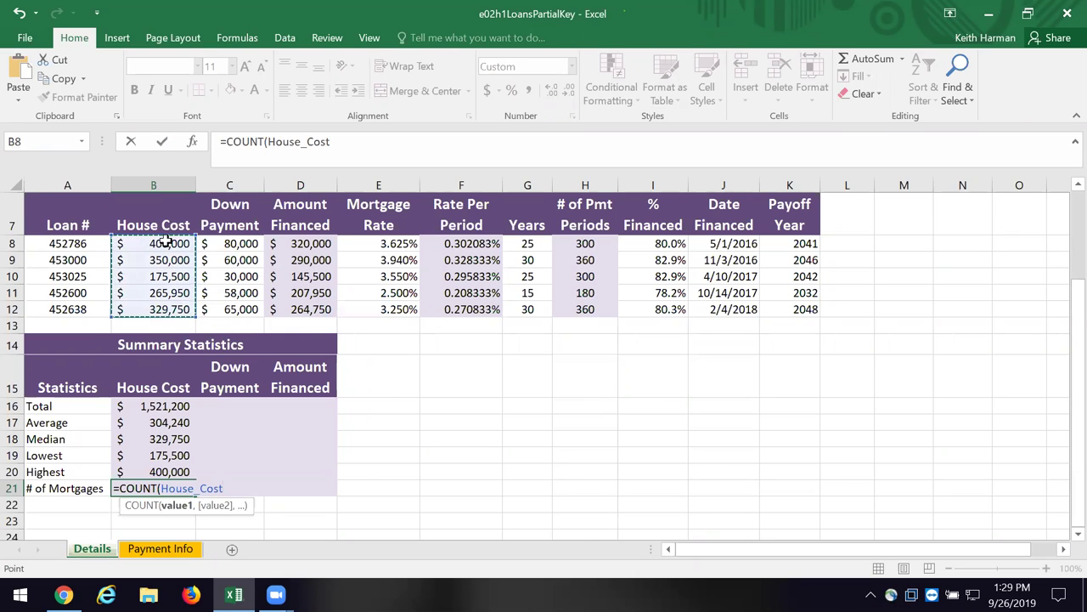
click(162, 142)
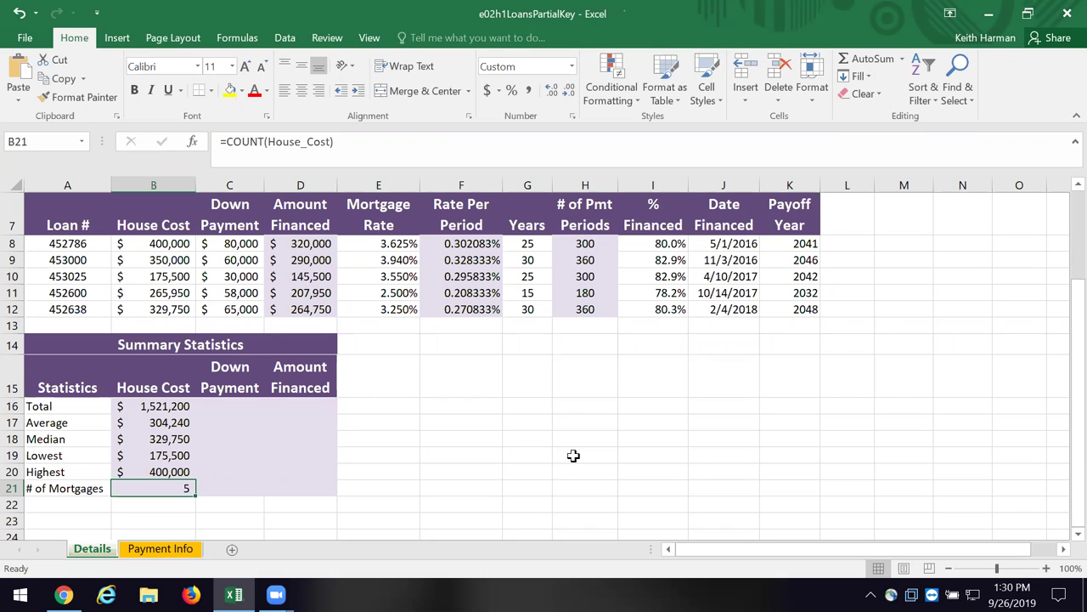
click(248, 403)
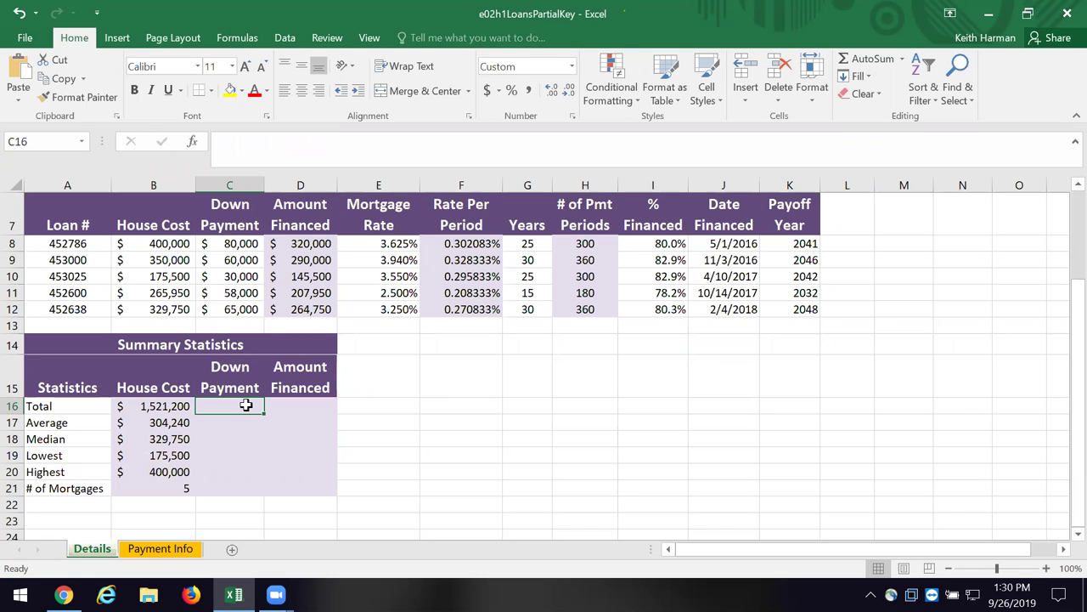
click(310, 406)
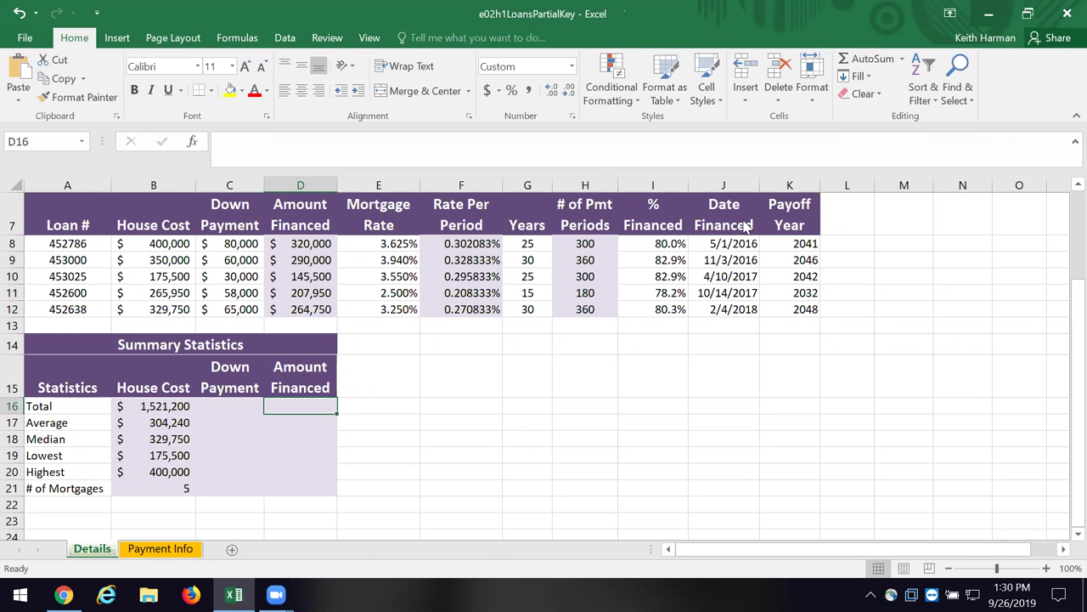
Minimize the workbook, switch to Chrome, and search Google for zillow in a new tab.
click(989, 12)
click(64, 595)
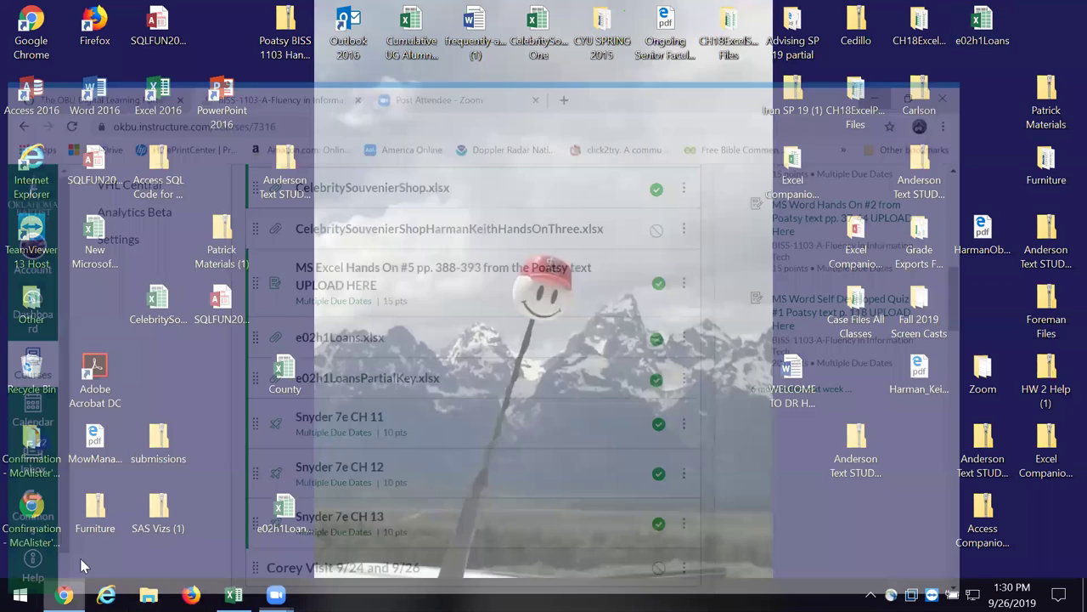
click(632, 16)
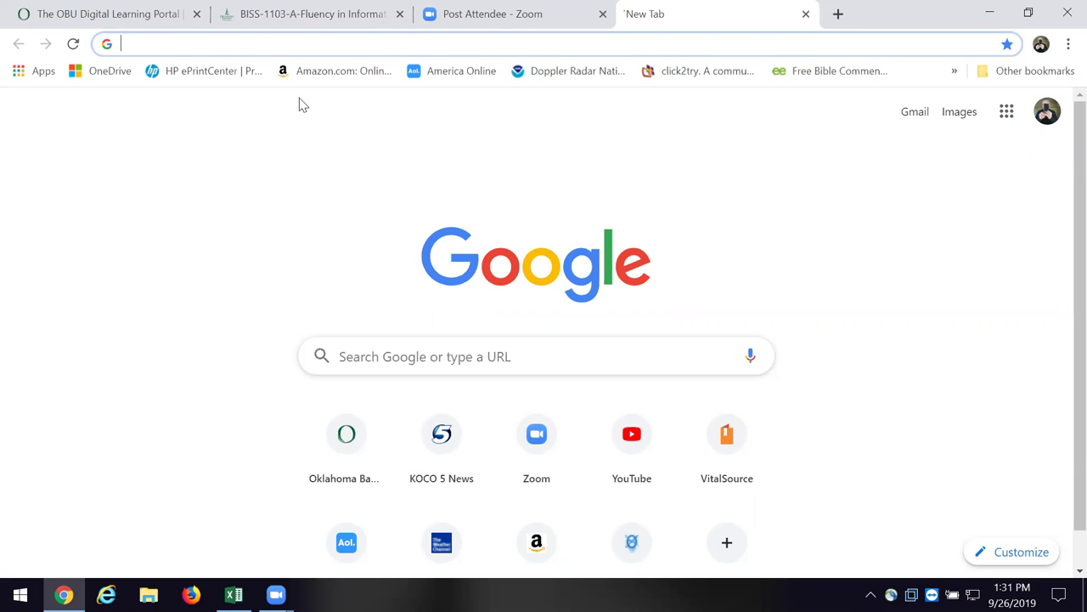
click(440, 362)
text(zi)
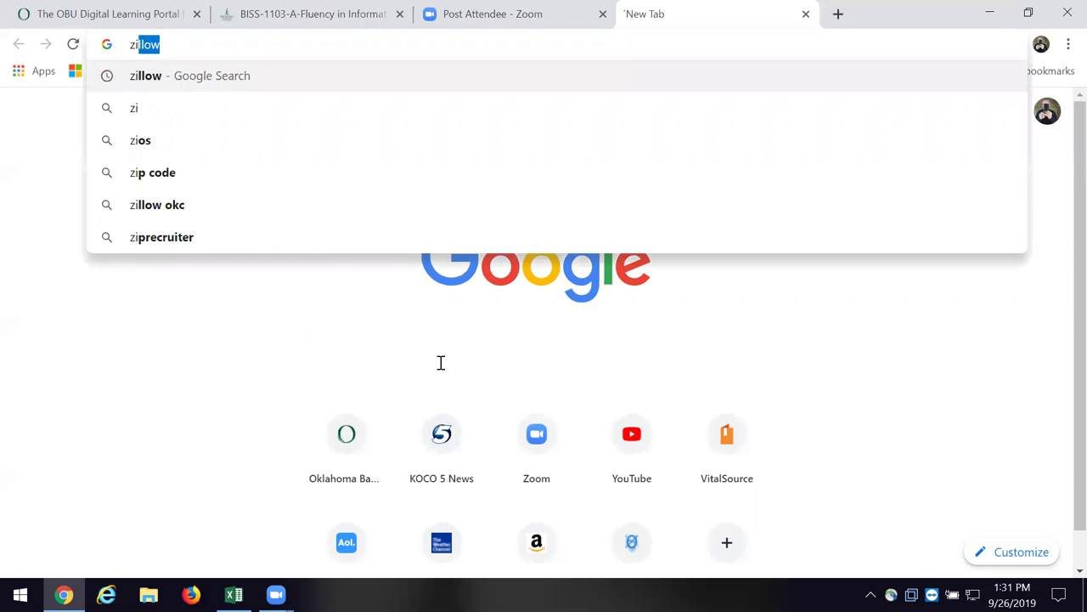
text(llow)
key(Return)
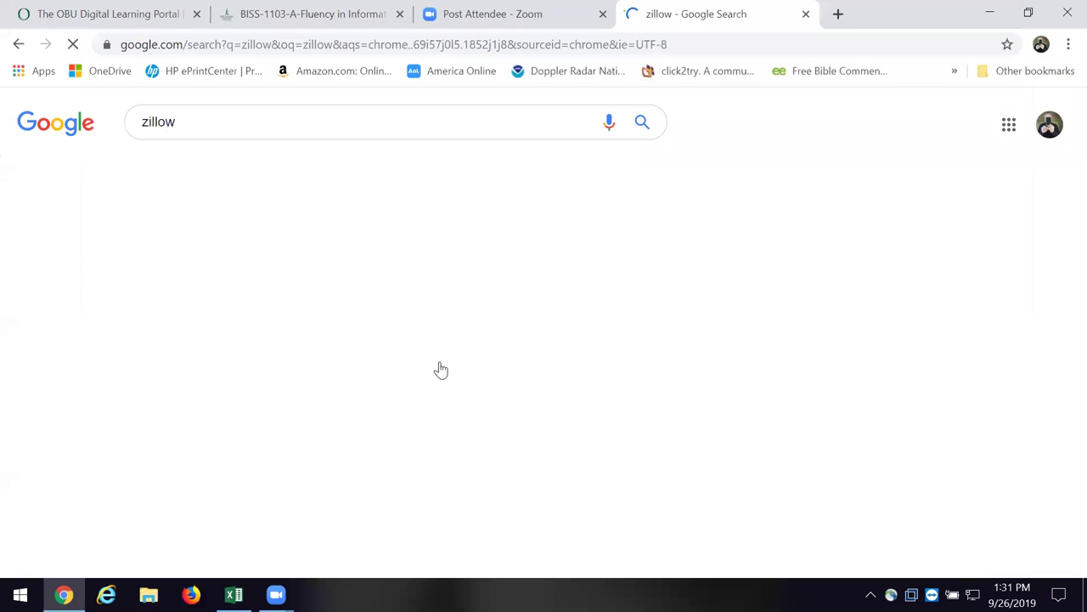
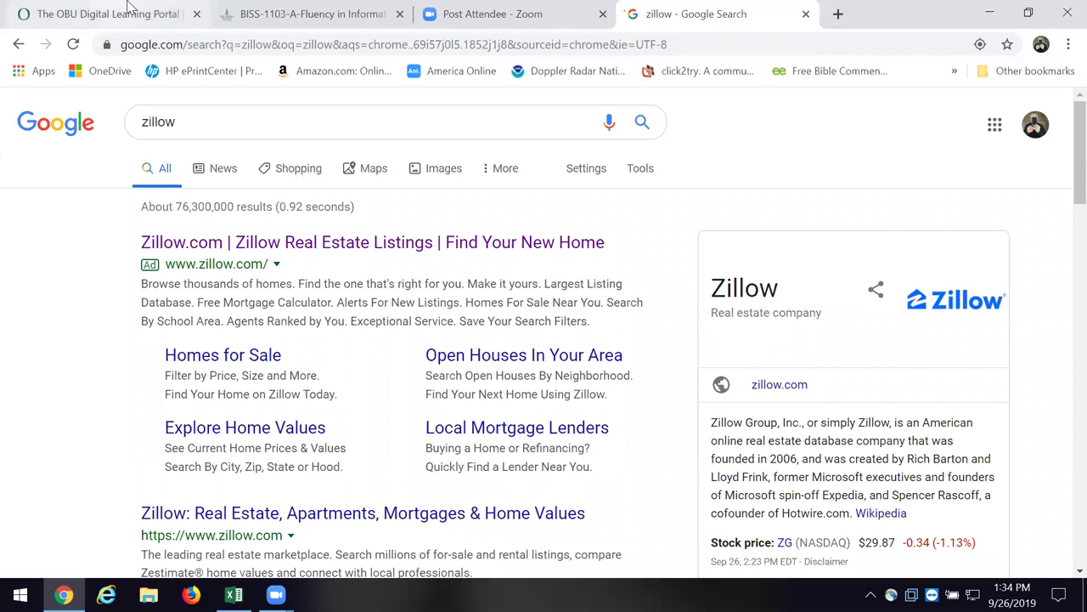
View the BISS-1103 course page's module list, minimize Chrome, and return to the e02h1LoansPartialKey workbook in Excel.
click(281, 17)
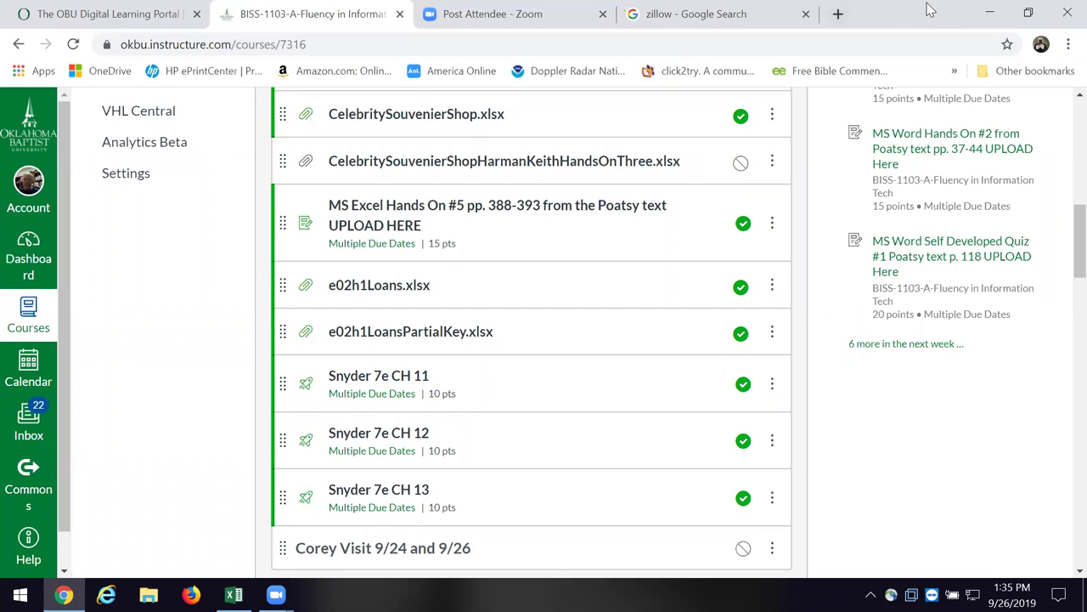
click(990, 17)
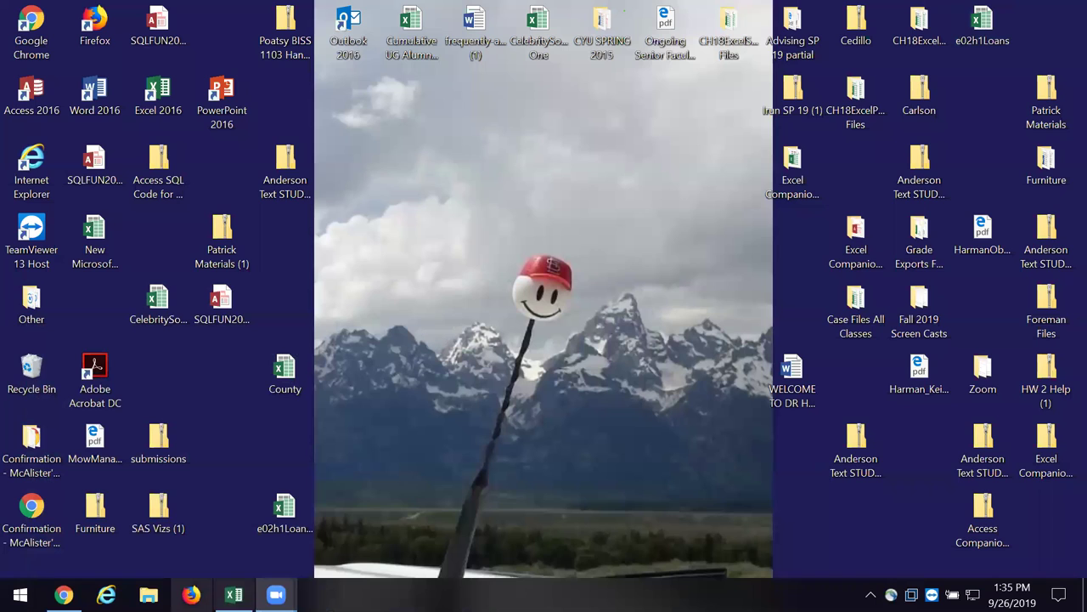
click(234, 595)
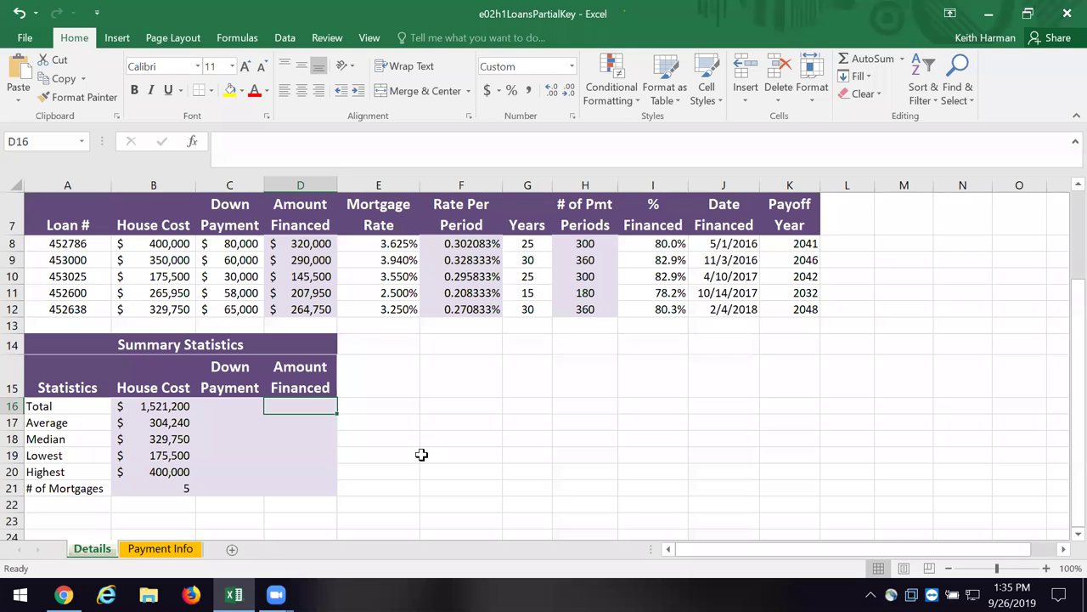
Insert an empty text box beside the Summary Statistics table, spanning about columns G to K and rows 15 to 21.
click(118, 39)
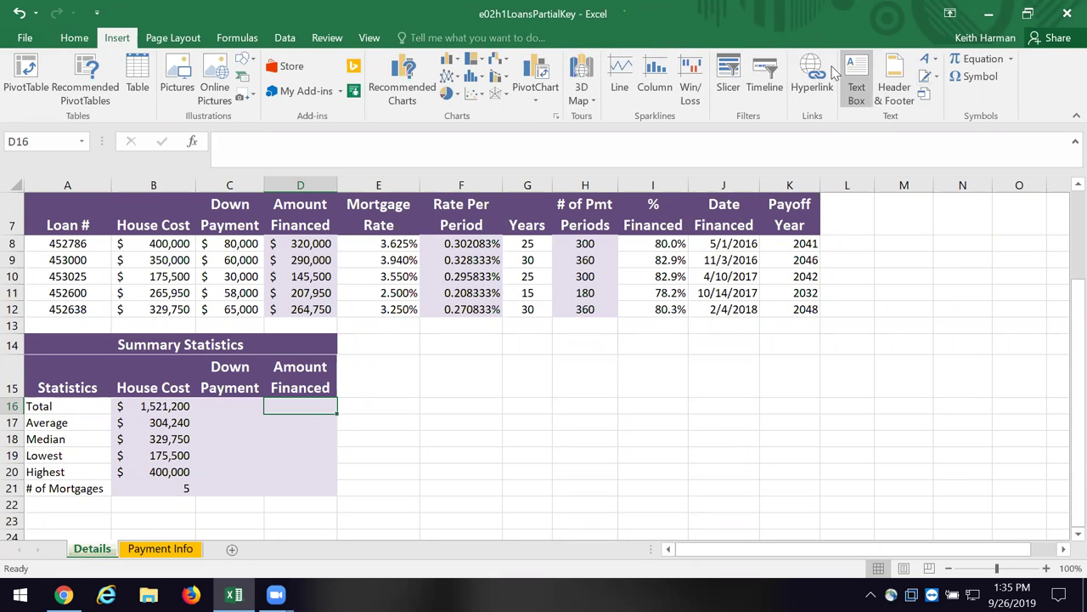
click(857, 78)
mouse_move(544, 361)
mouse_down()
mouse_move(740, 383)
mouse_move(802, 497)
mouse_up()
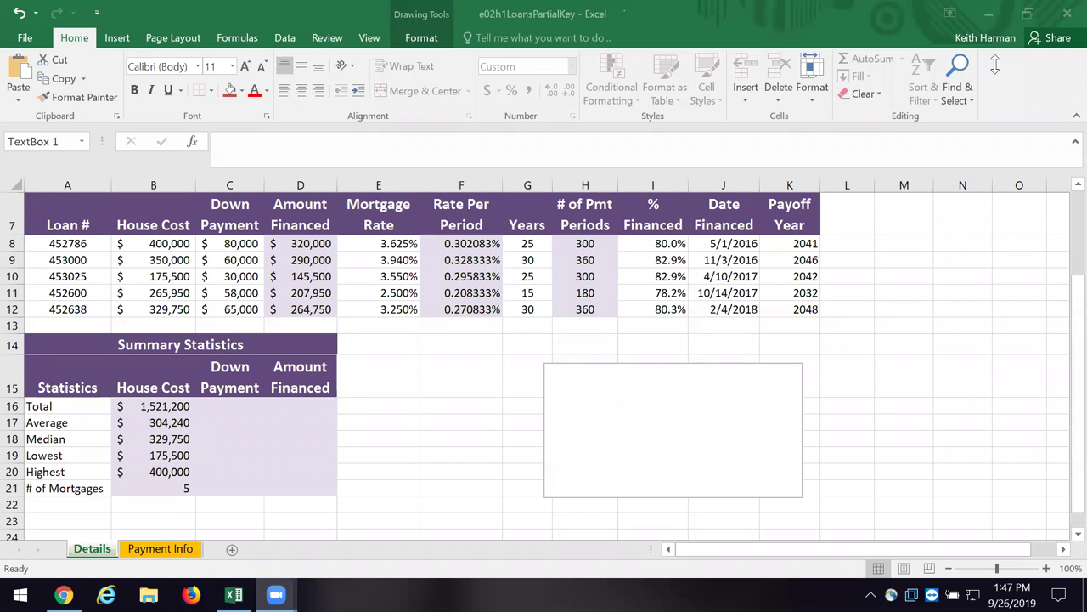
Open the Zoom prompt for ending or leaving the meeting.
key(alt+q)
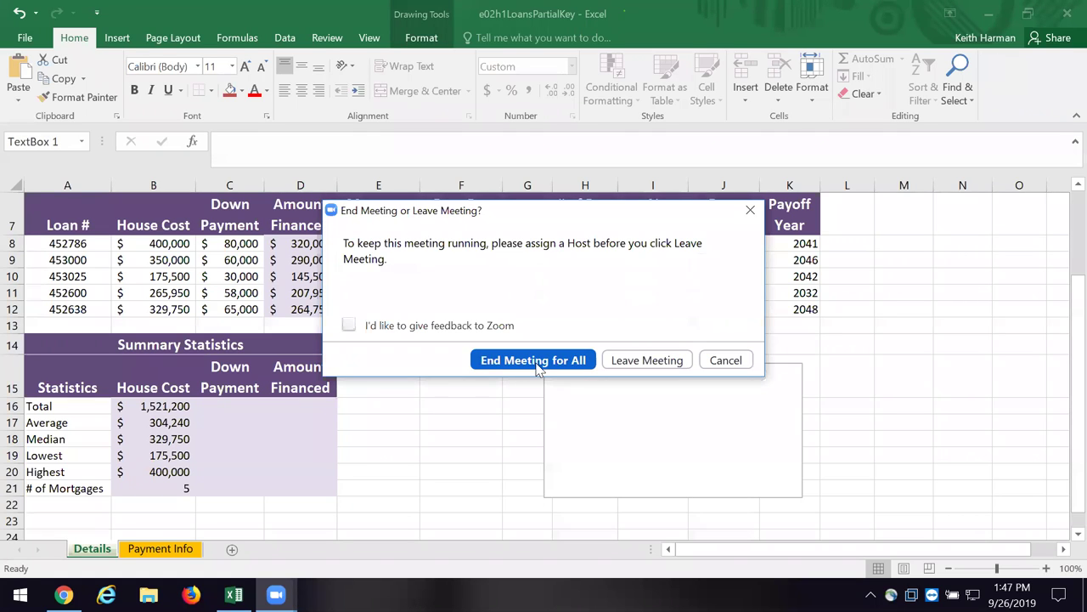